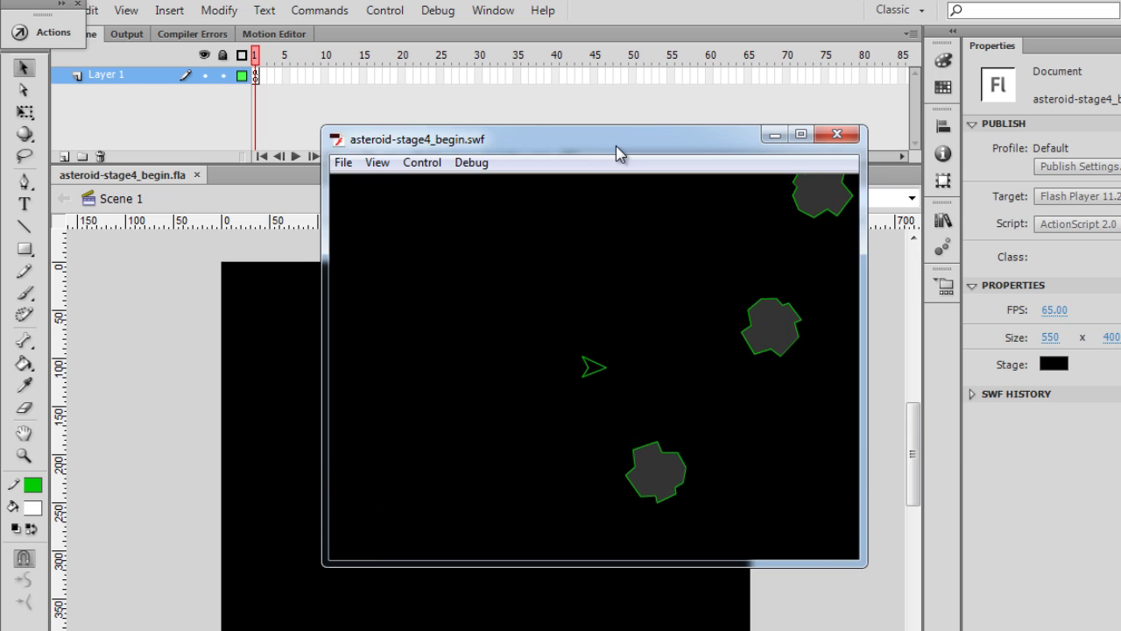
# - Fly the ship around the test movie, rotating, thrusting and firing bullets
pyautogui.press('Left')
pyautogui.press('Up')
pyautogui.press('Right')
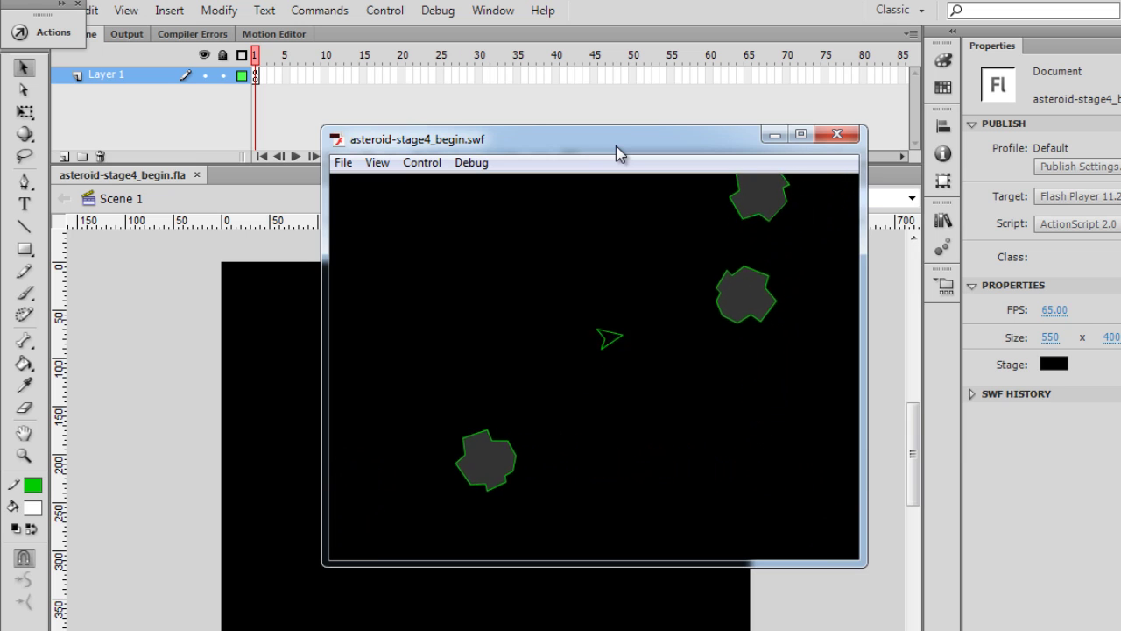
pyautogui.press('Right')
pyautogui.press('space')
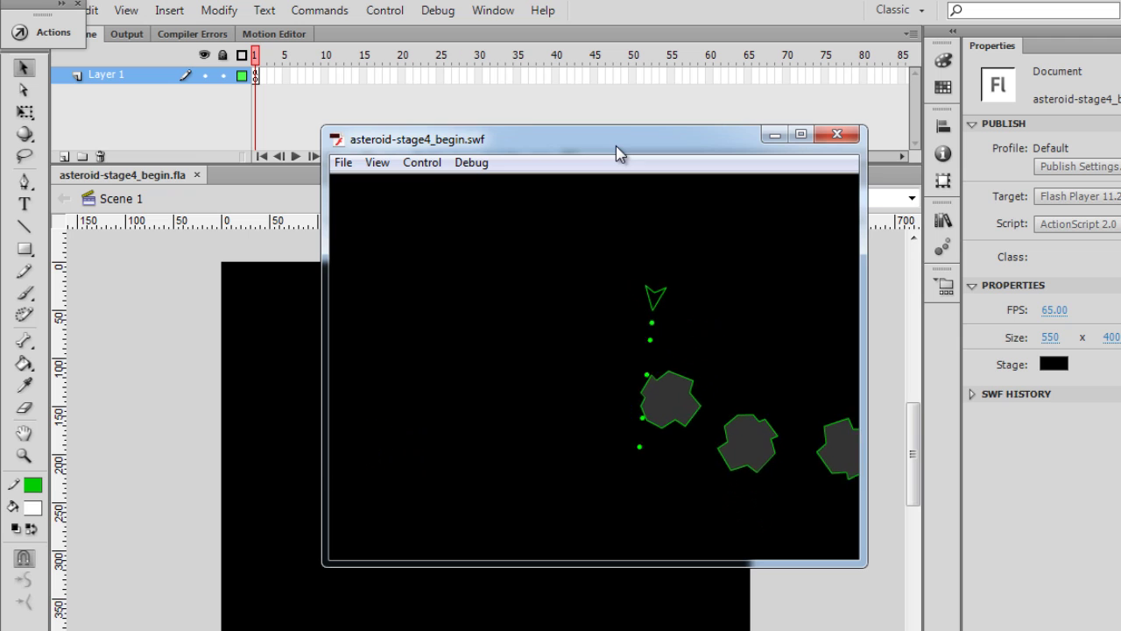
pyautogui.press('Left')
pyautogui.press('Up')
pyautogui.press('Left')
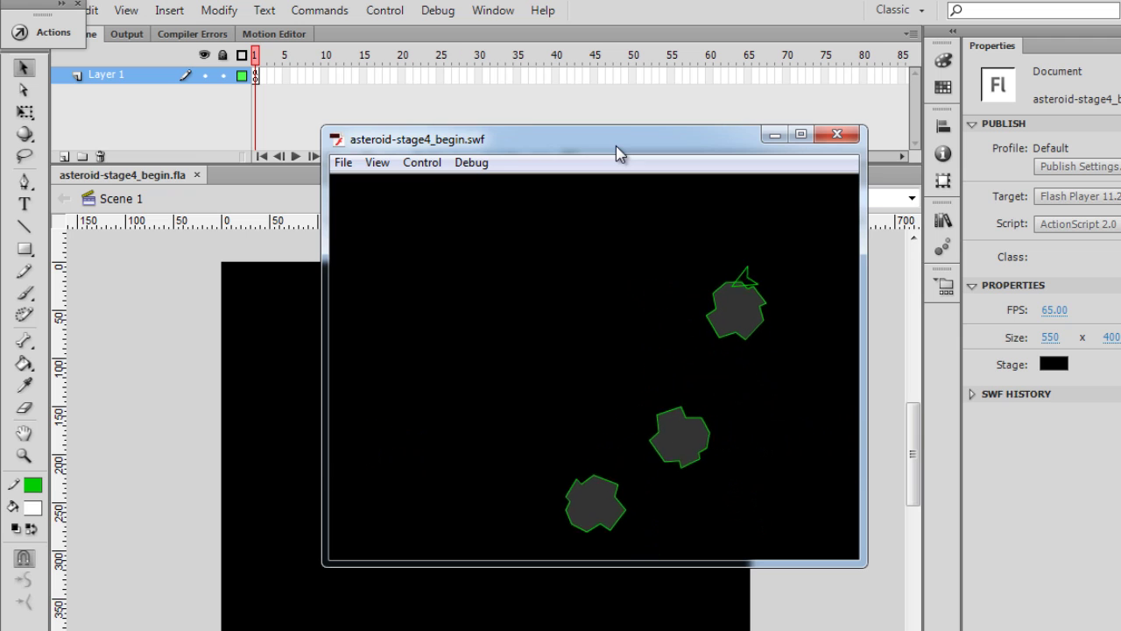
pyautogui.press('Left')
pyautogui.press('Up')
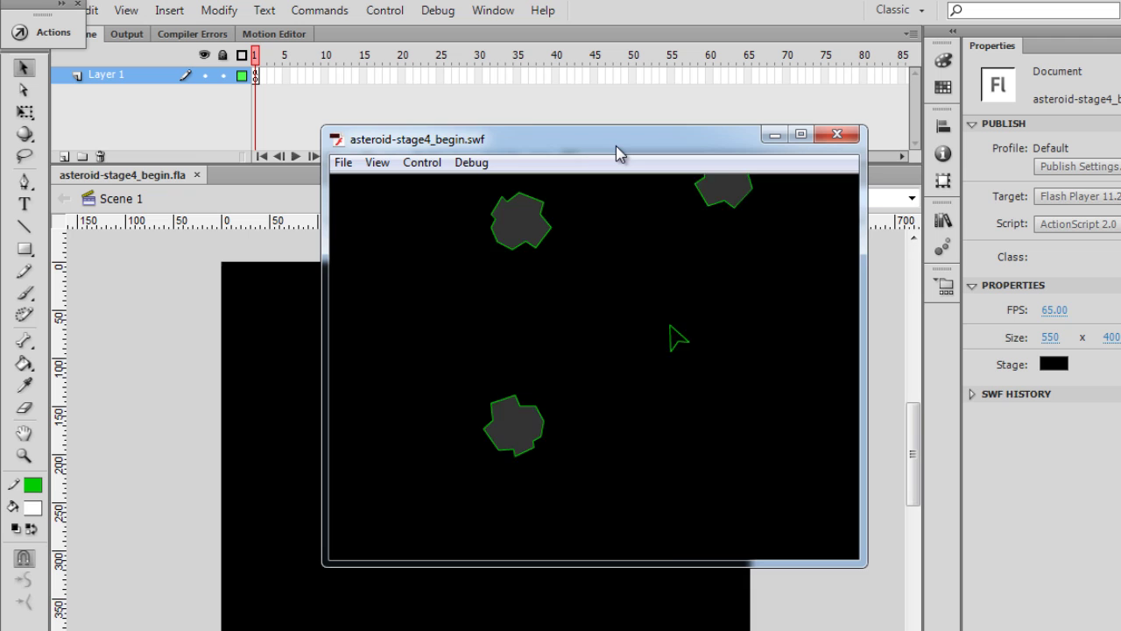
pyautogui.press('Left')
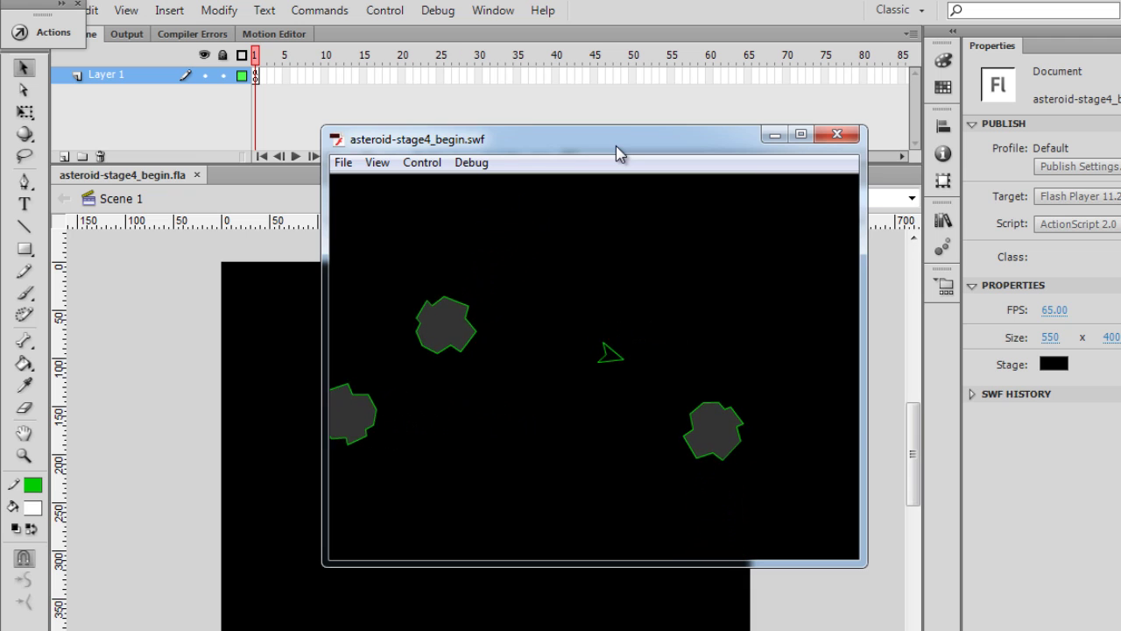
pyautogui.press('space')
pyautogui.press('Left')
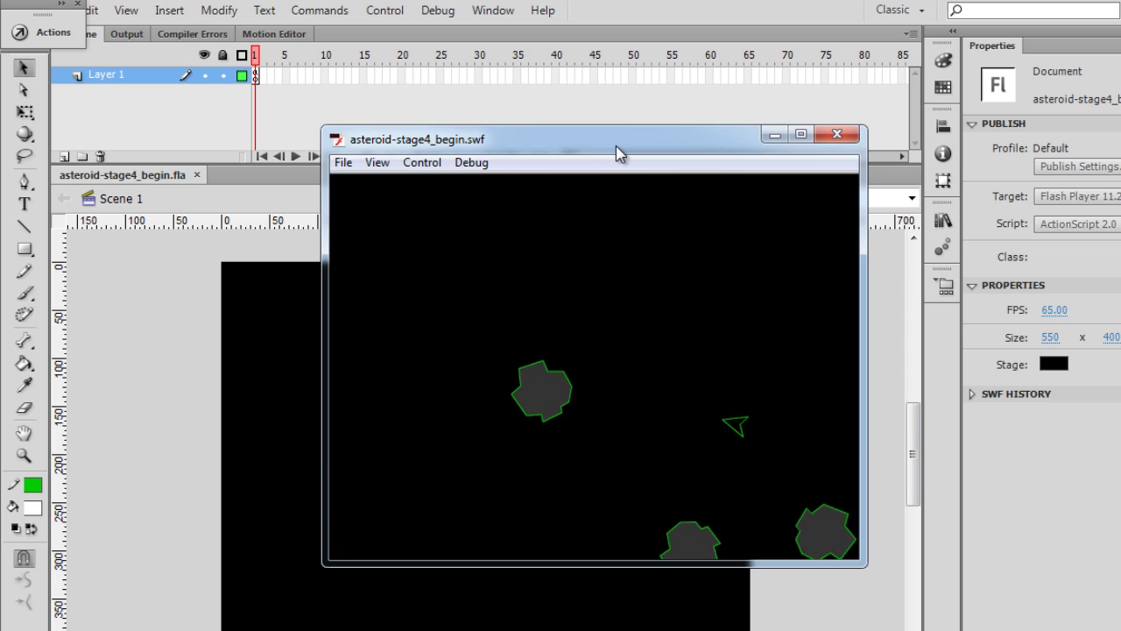
pyautogui.press('Up')
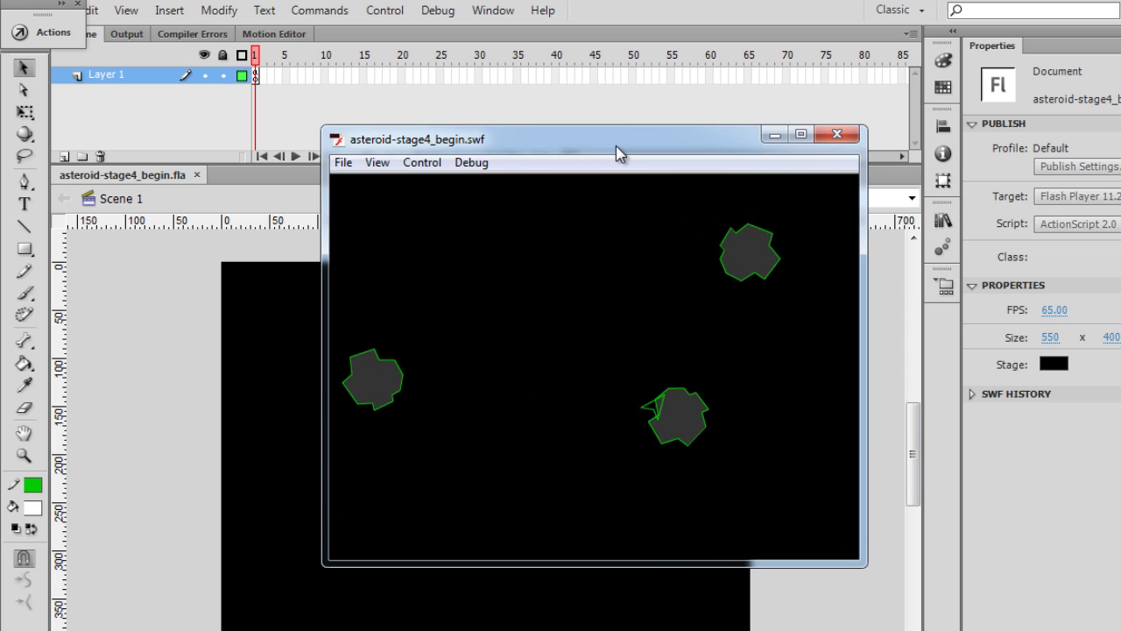
# - Close the game preview and open the mc-ship symbol from the Library for editing
pyautogui.click(837, 135)
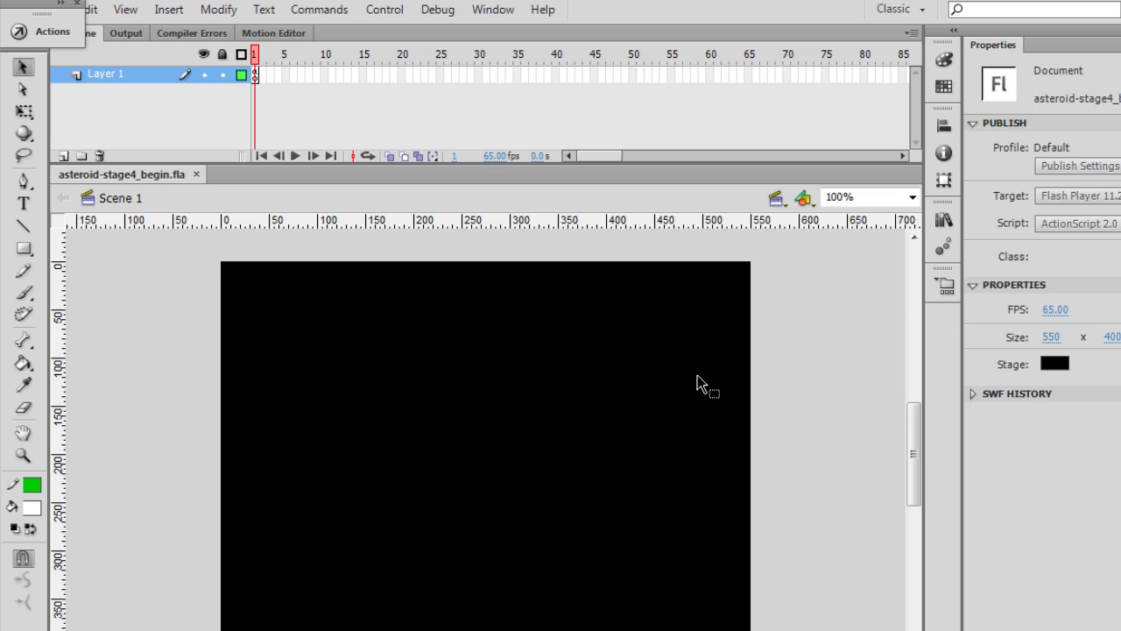
pyautogui.click(943, 220)
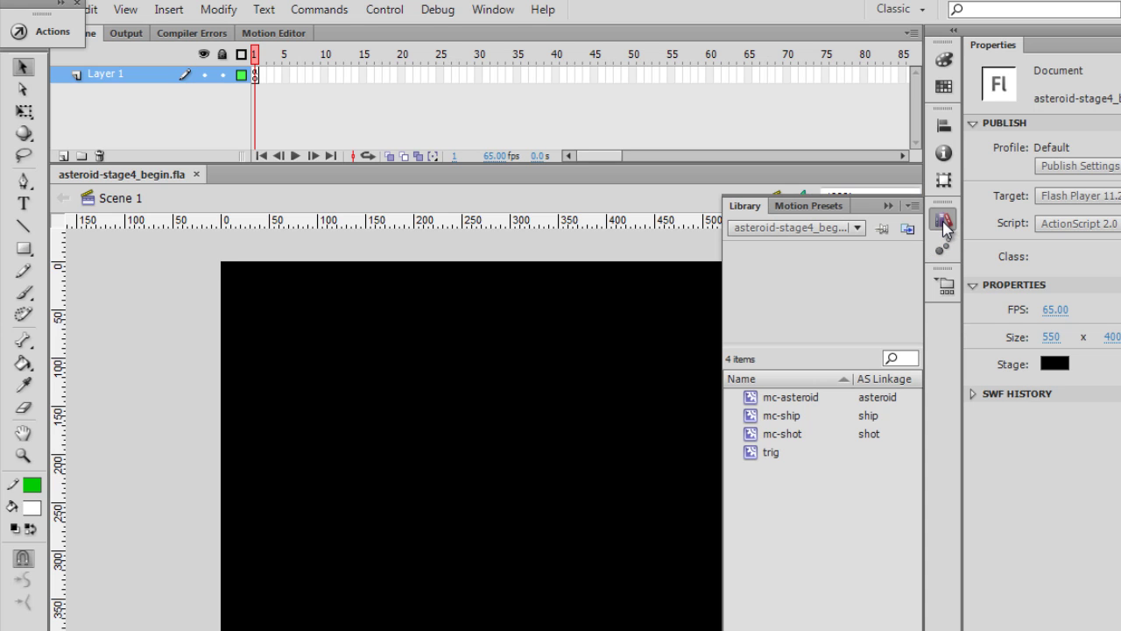
pyautogui.doubleClick(749, 419)
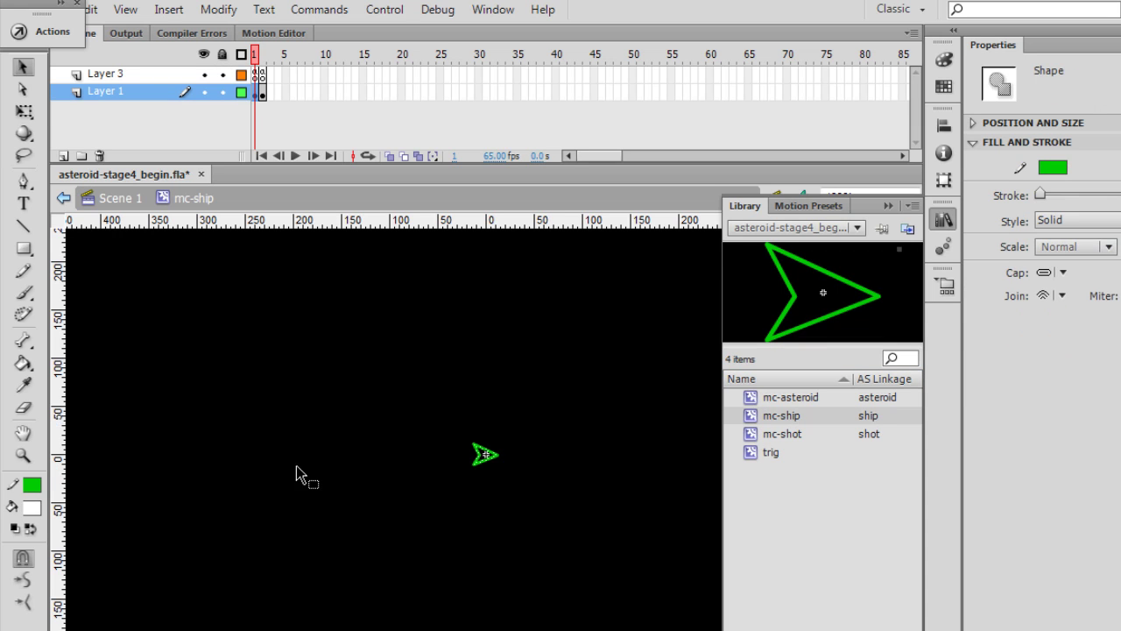
# - Zoom the ship to 200% and bring up the frame menu at frame 5 of Layer 1
pyautogui.click(21, 456)
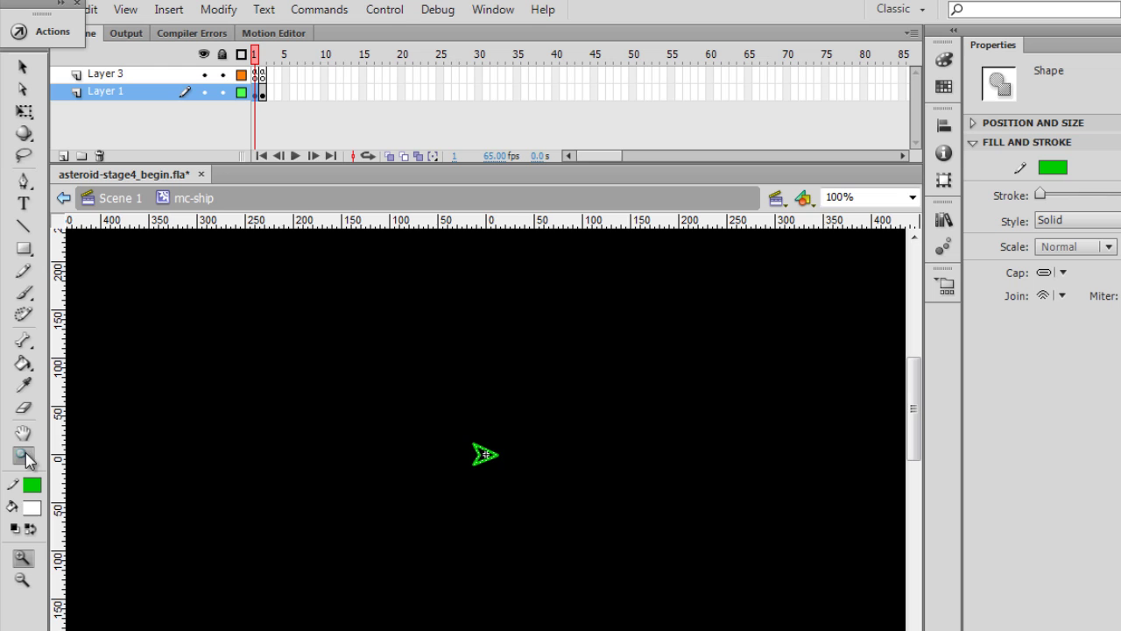
pyautogui.click(494, 459)
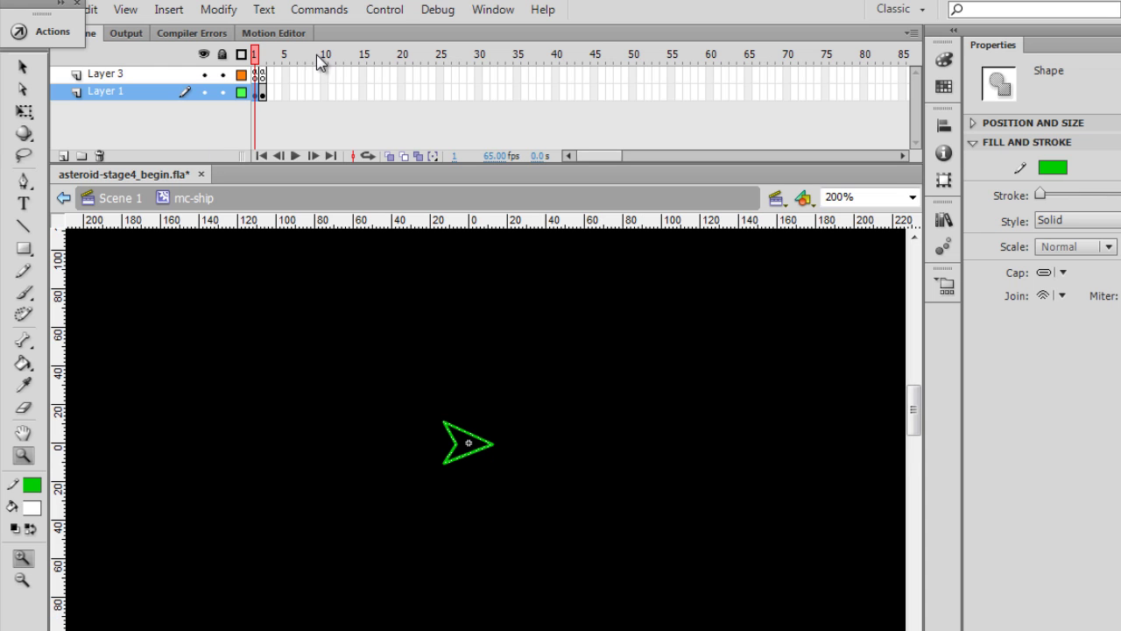
pyautogui.click(262, 54)
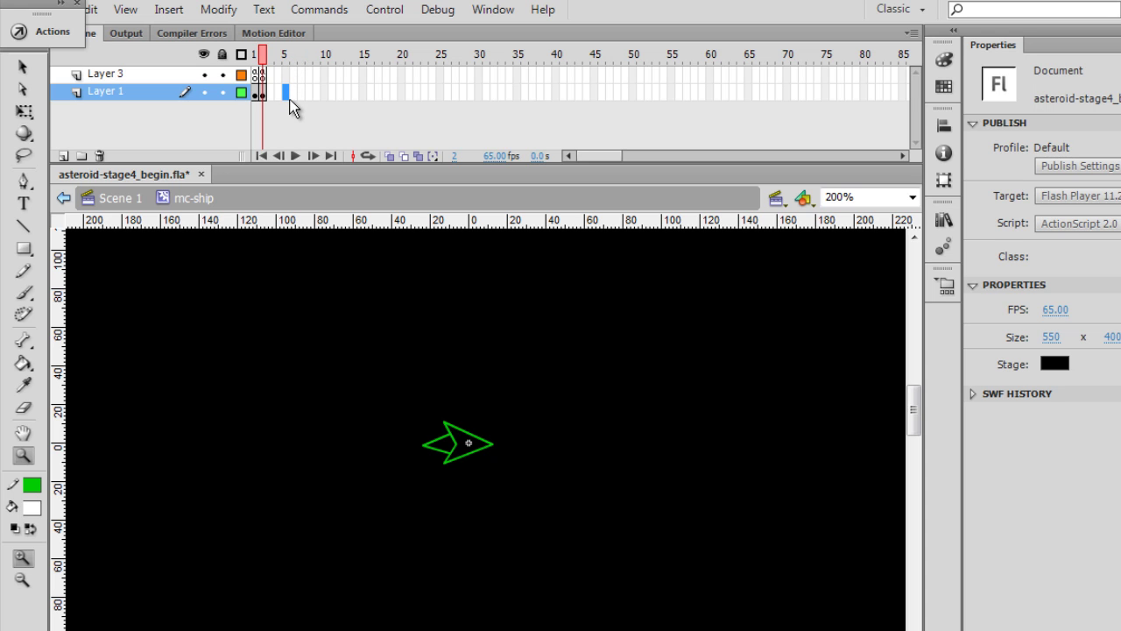
pyautogui.rightClick(285, 91)
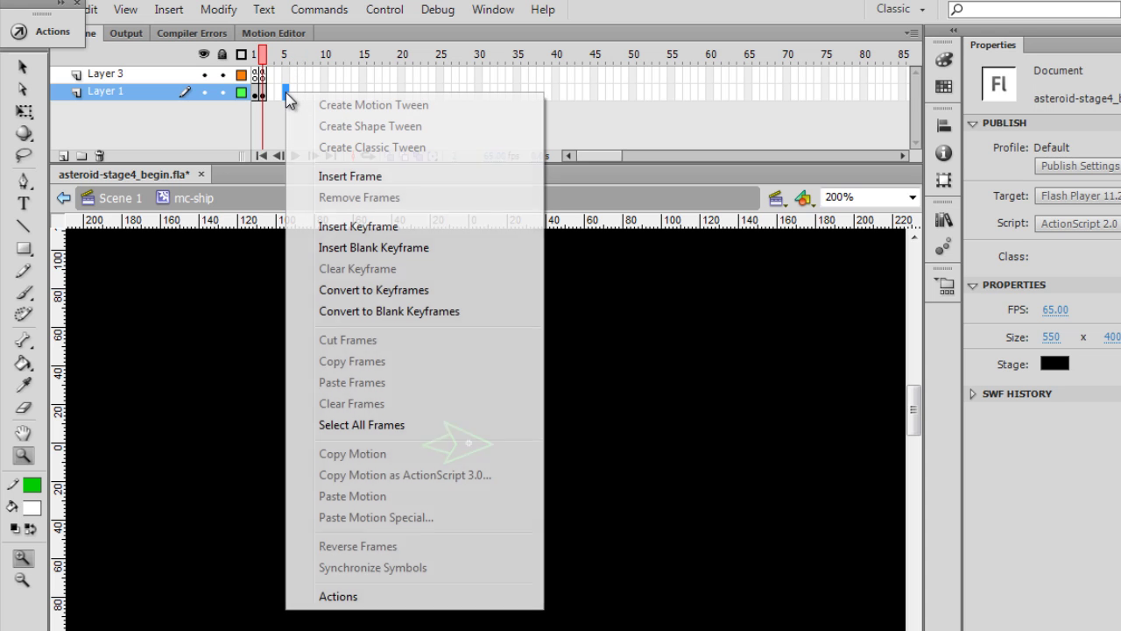
# - Insert a keyframe at frame 5 and magnify the ship to 800%
pyautogui.click(366, 226)
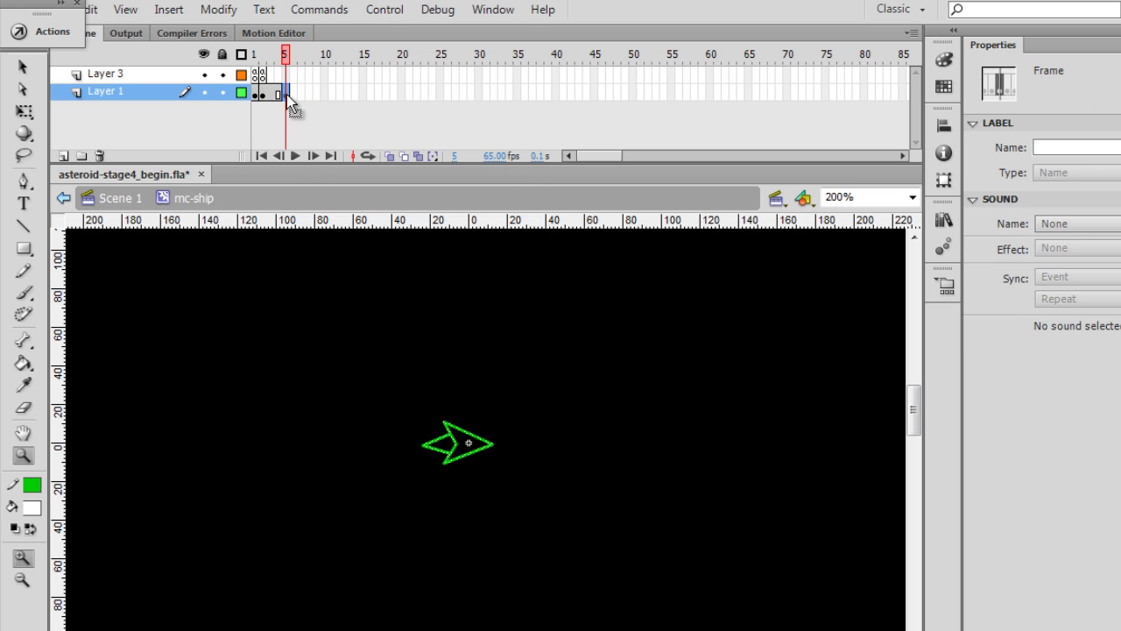
pyautogui.click(466, 485)
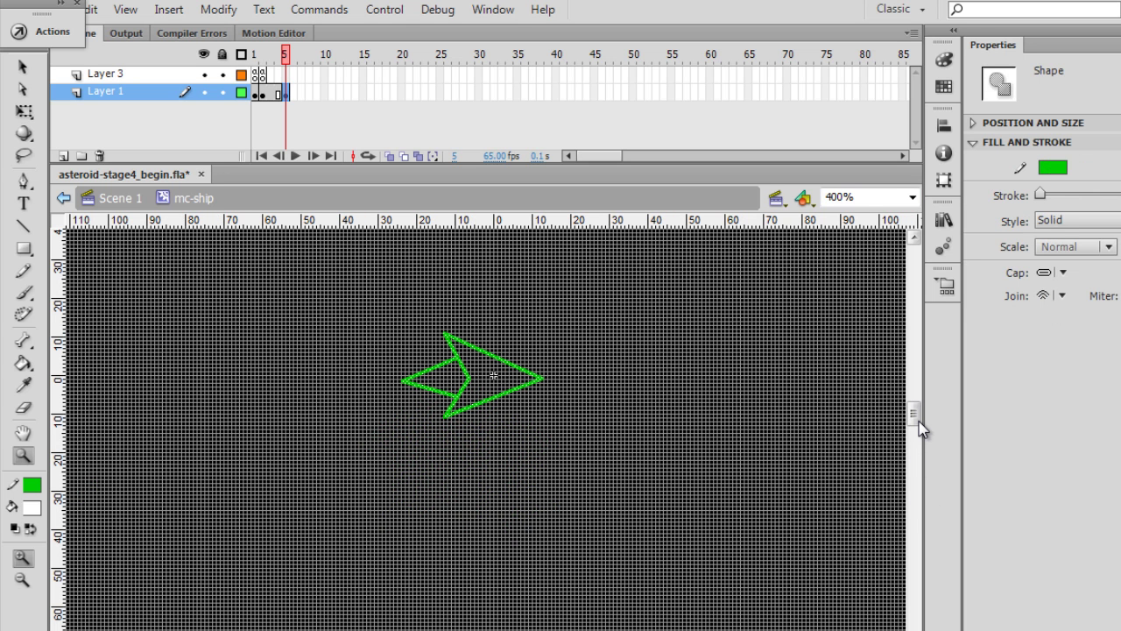
pyautogui.click(533, 420)
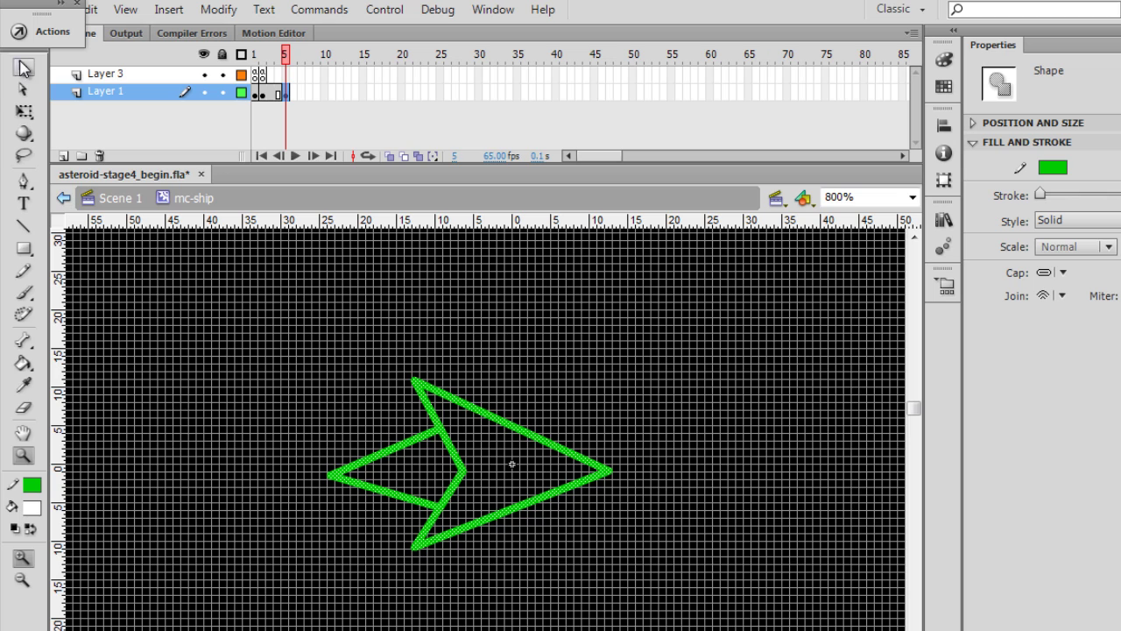
pyautogui.click(23, 66)
# - Nudge the upper-right and lower-right ship strokes outward with the arrow keys
pyautogui.click(524, 432)
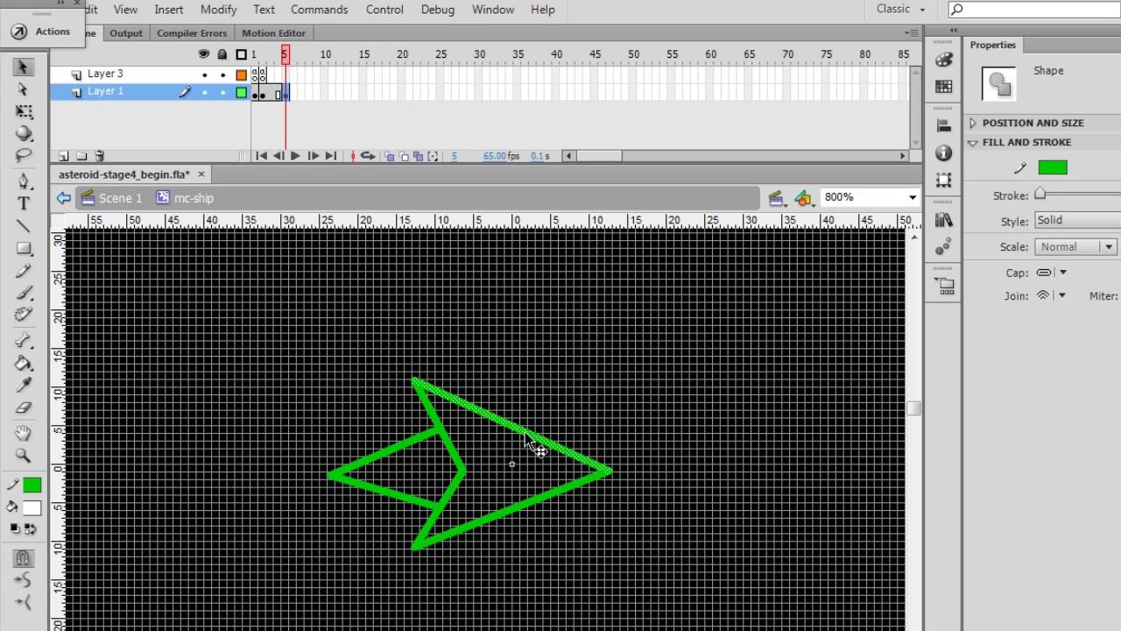
pyautogui.press('Up')
pyautogui.press('Up')
pyautogui.press('Up')
pyautogui.press('Up')
pyautogui.press('Up')
pyautogui.press('Up')
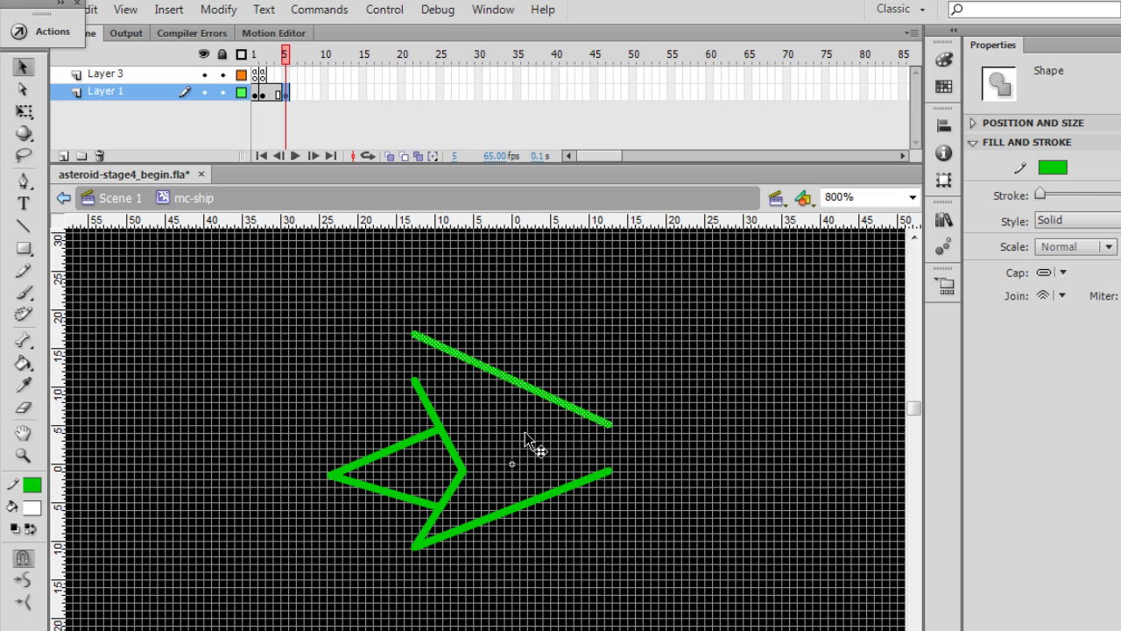
pyautogui.press('Right')
pyautogui.press('Right')
pyautogui.press('Right')
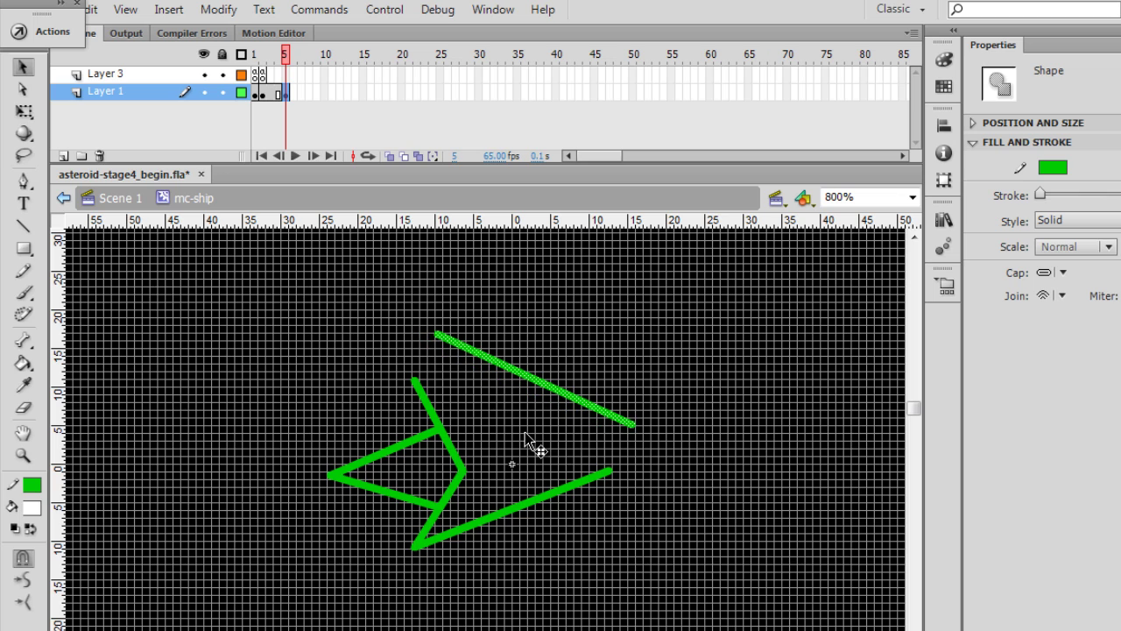
pyautogui.click(545, 496)
pyautogui.press('Down')
pyautogui.press('Down')
pyautogui.press('Down')
pyautogui.press('Down')
pyautogui.press('Right')
pyautogui.press('Right')
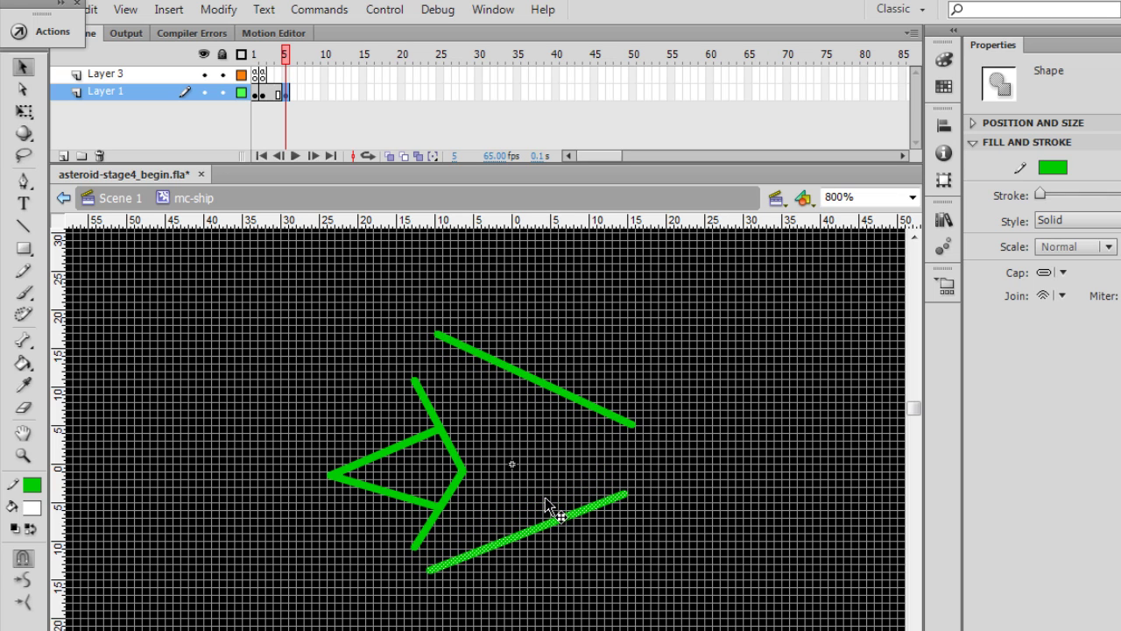
# - Drag the inner upper stroke, left line and short diagonal stroke away from the ship
pyautogui.click(393, 447)
pyautogui.click(394, 450)
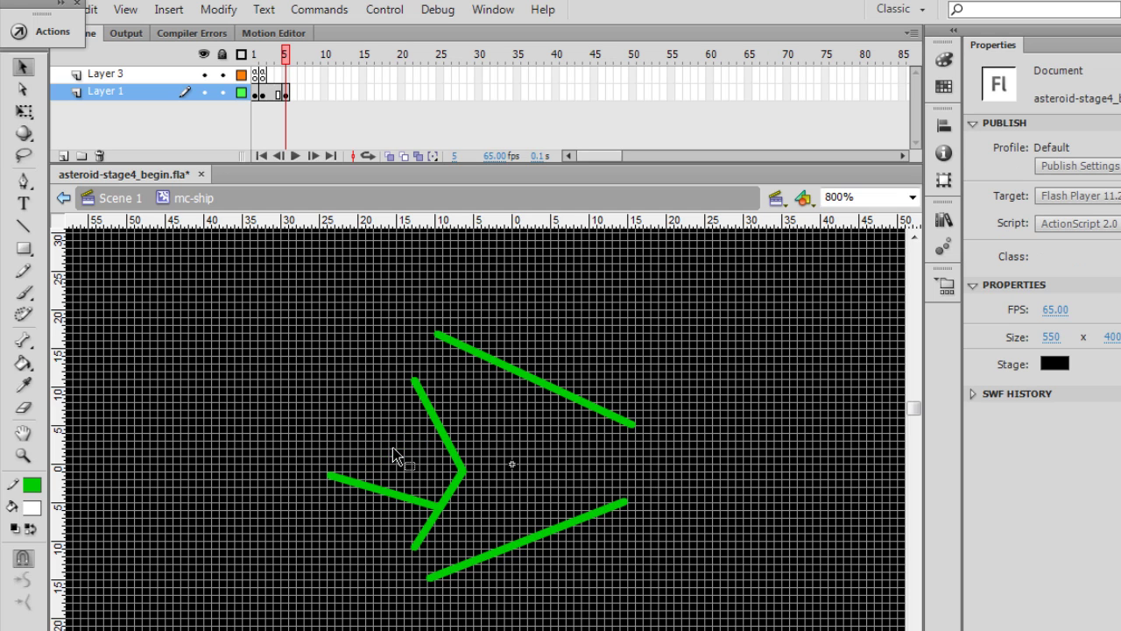
pyautogui.click(442, 433)
pyautogui.moveTo(442, 436); pyautogui.dragTo(403, 413)
pyautogui.moveTo(381, 495)
pyautogui.mouseDown()
pyautogui.moveTo(332, 493)
pyautogui.moveTo(344, 490)
pyautogui.mouseUp()
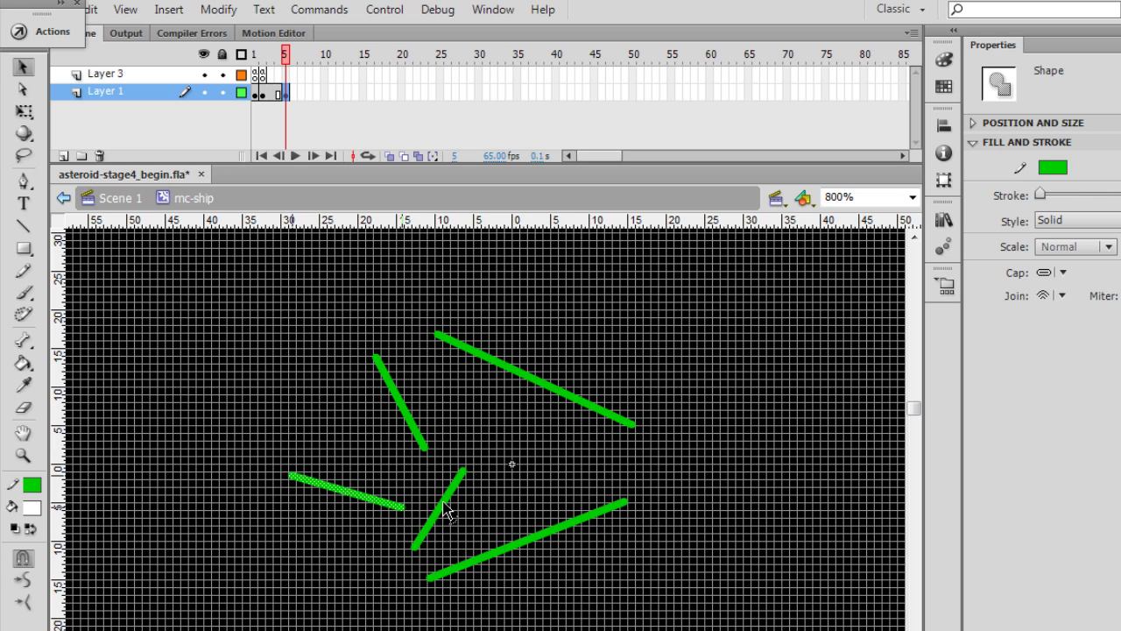
pyautogui.click(445, 505)
pyautogui.moveTo(441, 507); pyautogui.dragTo(418, 518)
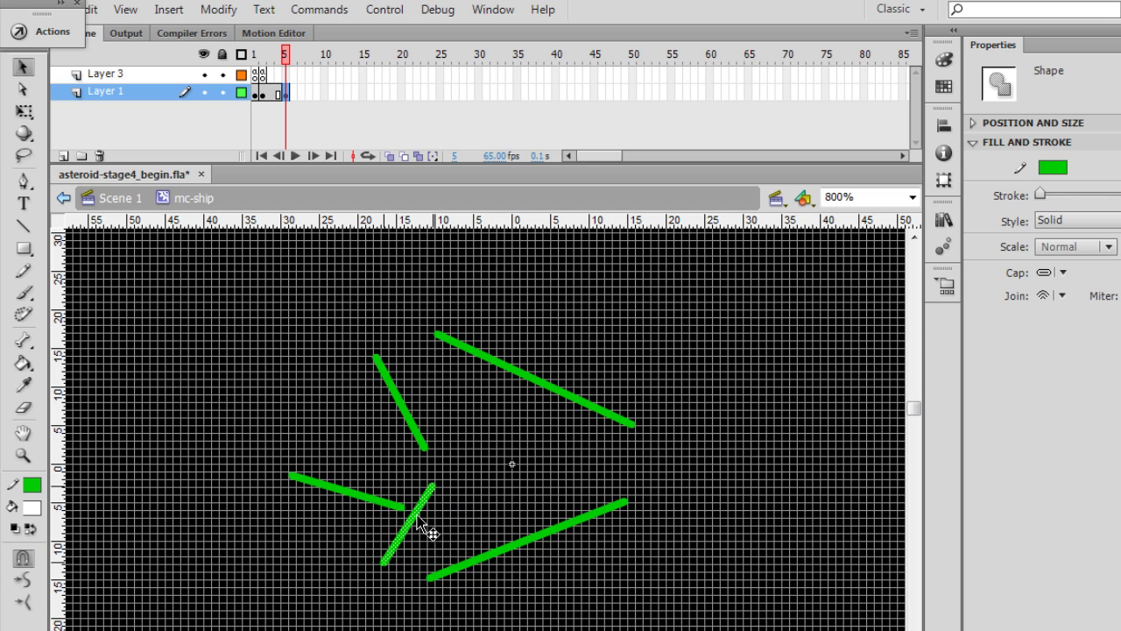
# - Rotate the long bottom line clockwise with Free Transform and nudge it down
pyautogui.click(513, 546)
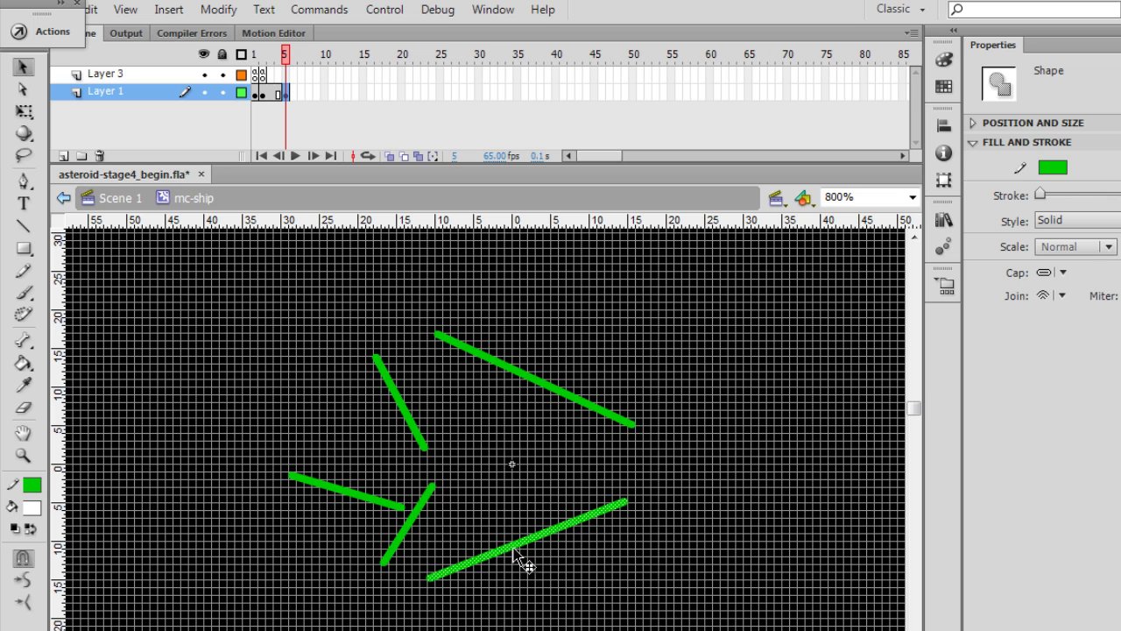
pyautogui.click(24, 111)
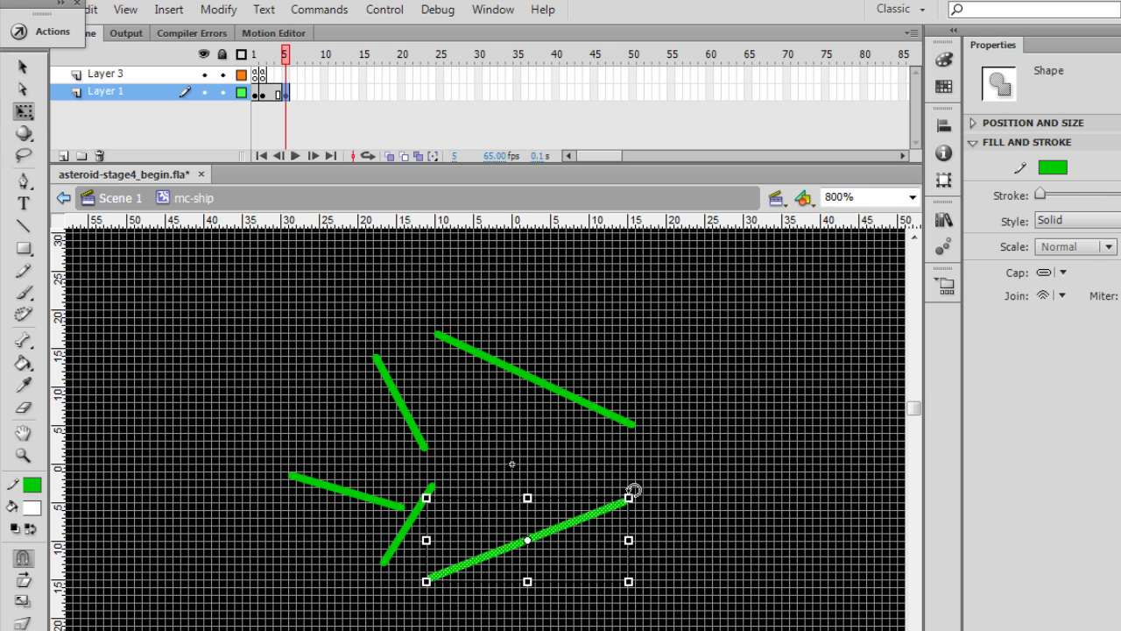
pyautogui.moveTo(634, 493); pyautogui.dragTo(650, 511)
pyautogui.press('Down')
pyautogui.press('Down')
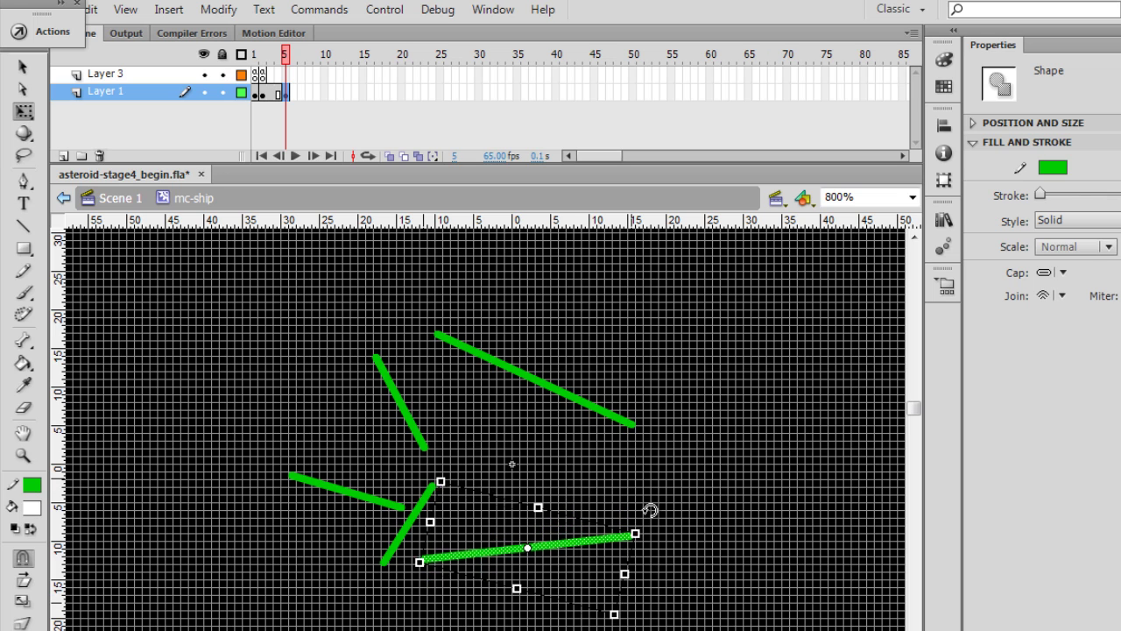
# - Rotate the upper line counterclockwise and break off its right piece, turning it near horizontal
pyautogui.click(536, 383)
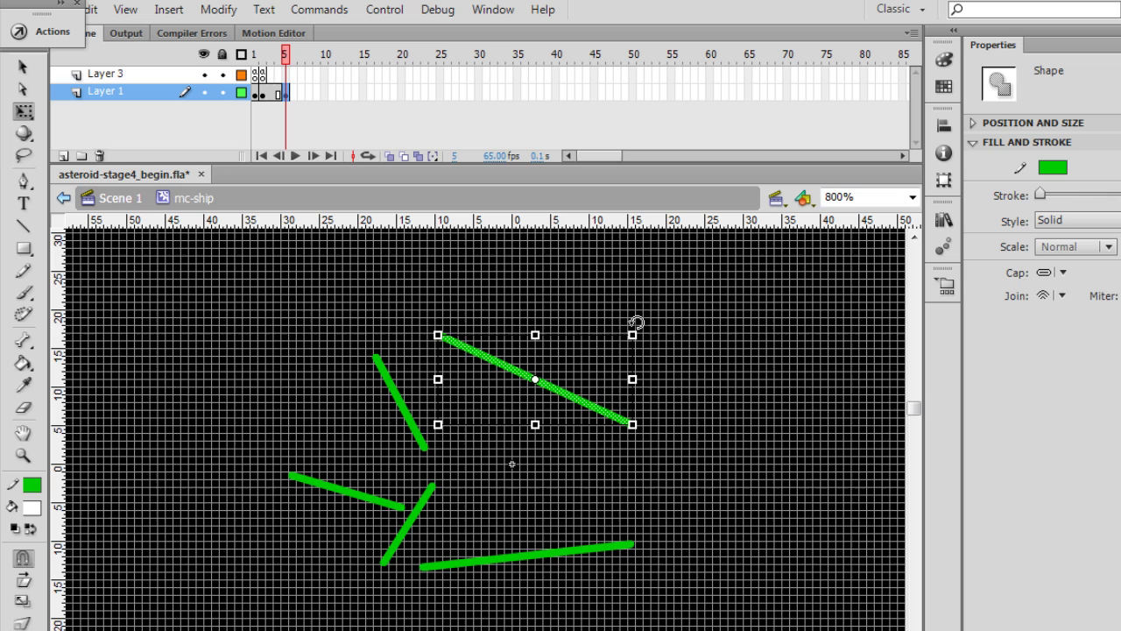
pyautogui.moveTo(636, 324); pyautogui.dragTo(633, 305)
pyautogui.moveTo(695, 371); pyautogui.dragTo(538, 438)
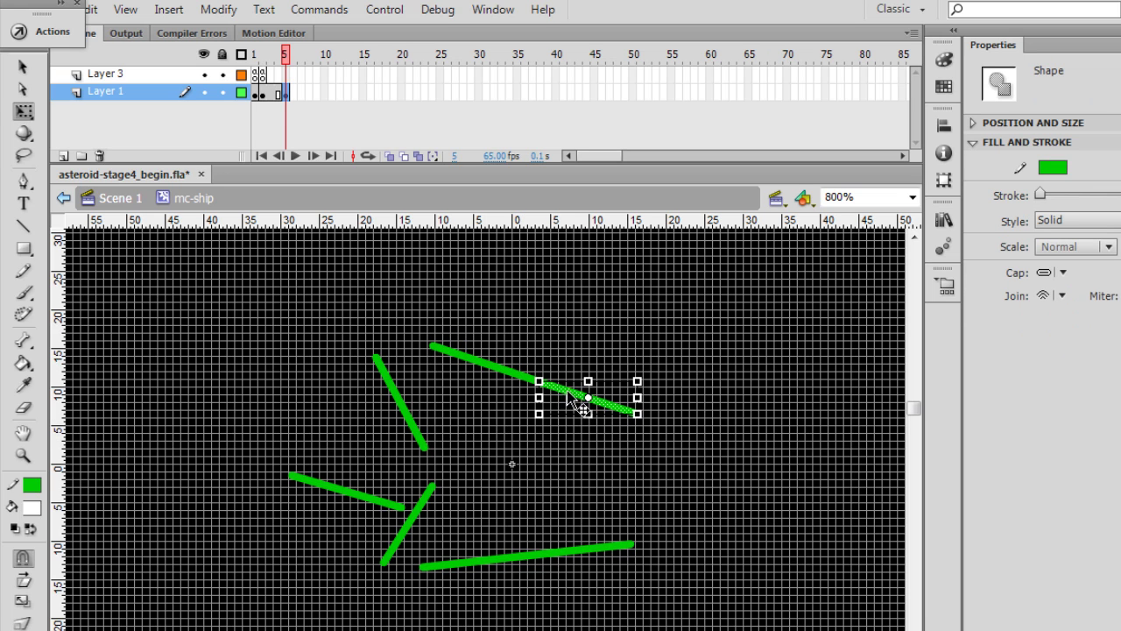
pyautogui.moveTo(589, 400); pyautogui.dragTo(608, 408)
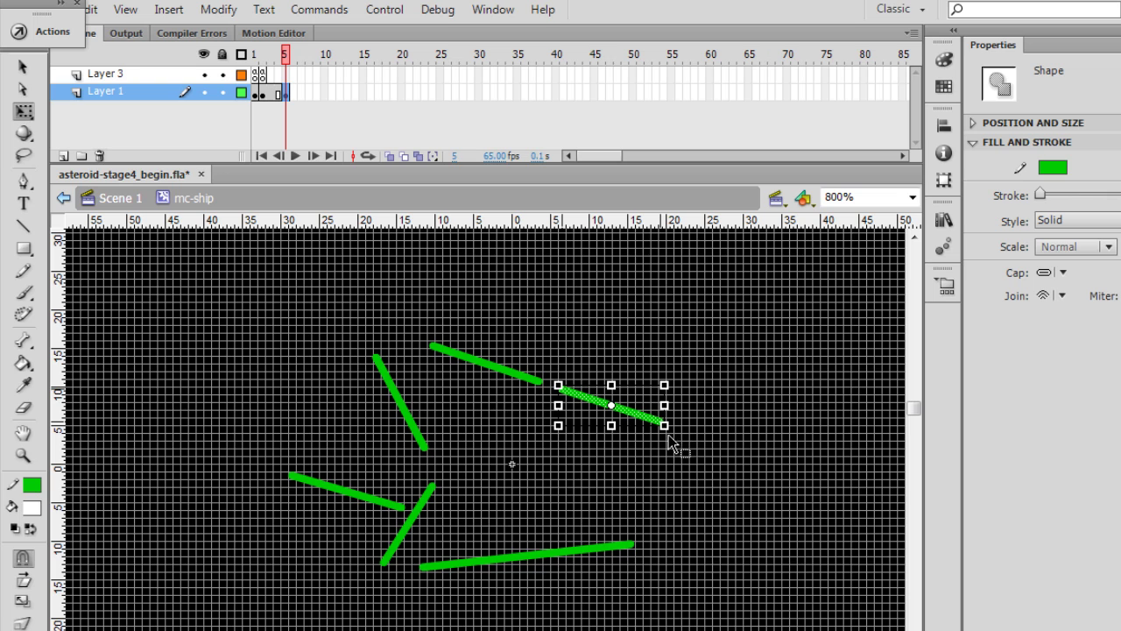
pyautogui.moveTo(669, 429); pyautogui.dragTo(668, 412)
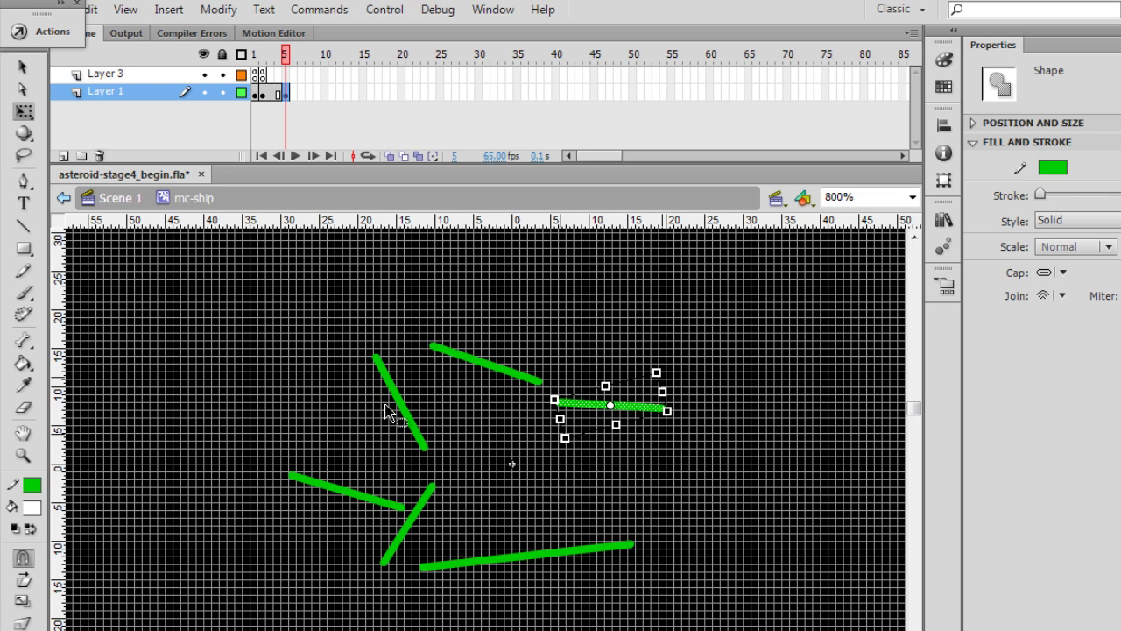
# - Tilt the diagonal, lower-left and lower diagonal segments to new angles
pyautogui.click(401, 417)
pyautogui.click(408, 418)
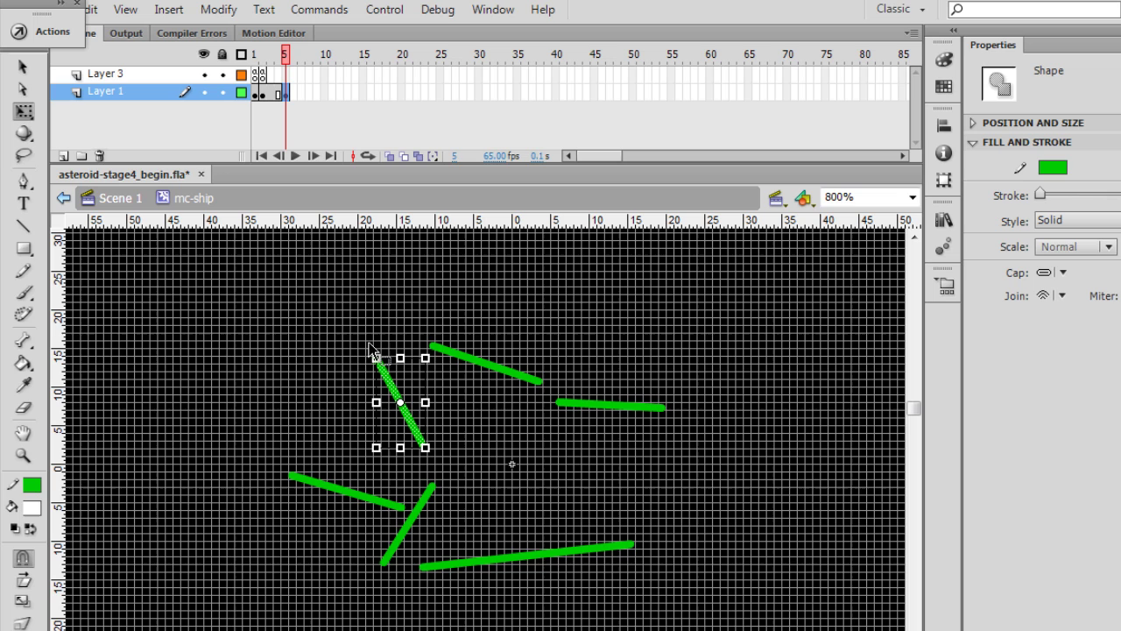
pyautogui.moveTo(372, 354); pyautogui.dragTo(361, 361)
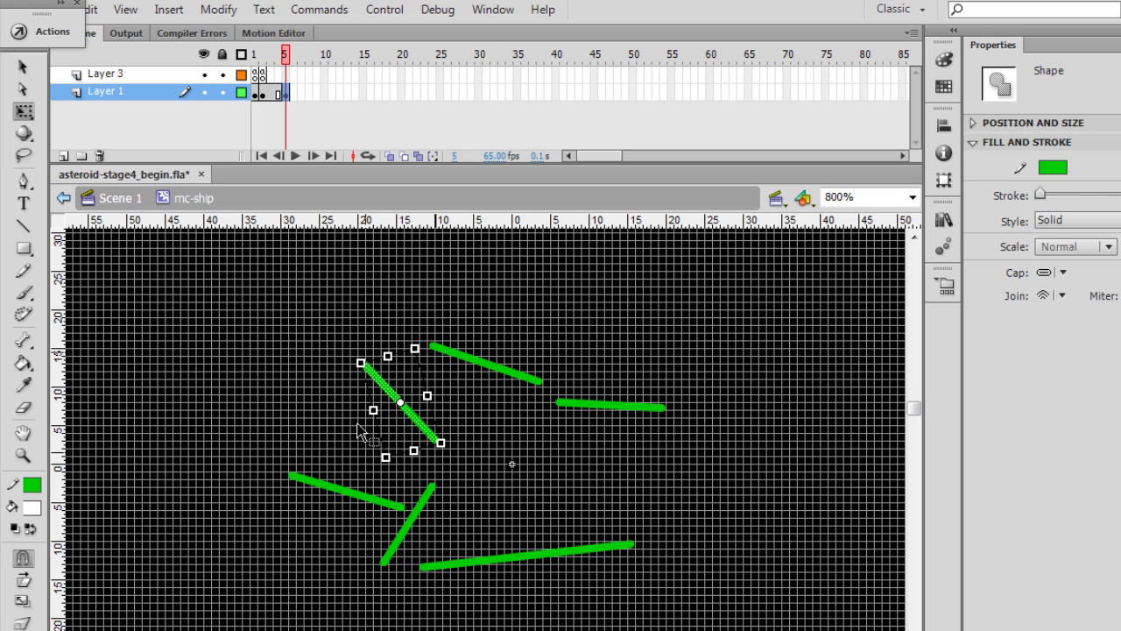
pyautogui.click(347, 495)
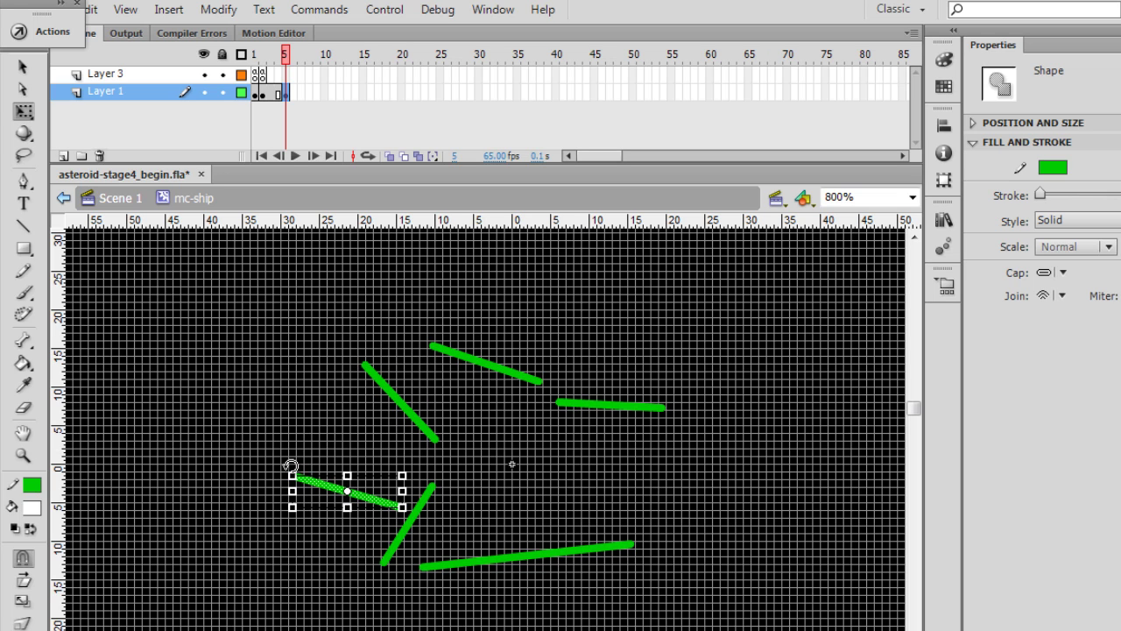
pyautogui.moveTo(296, 465); pyautogui.dragTo(285, 480)
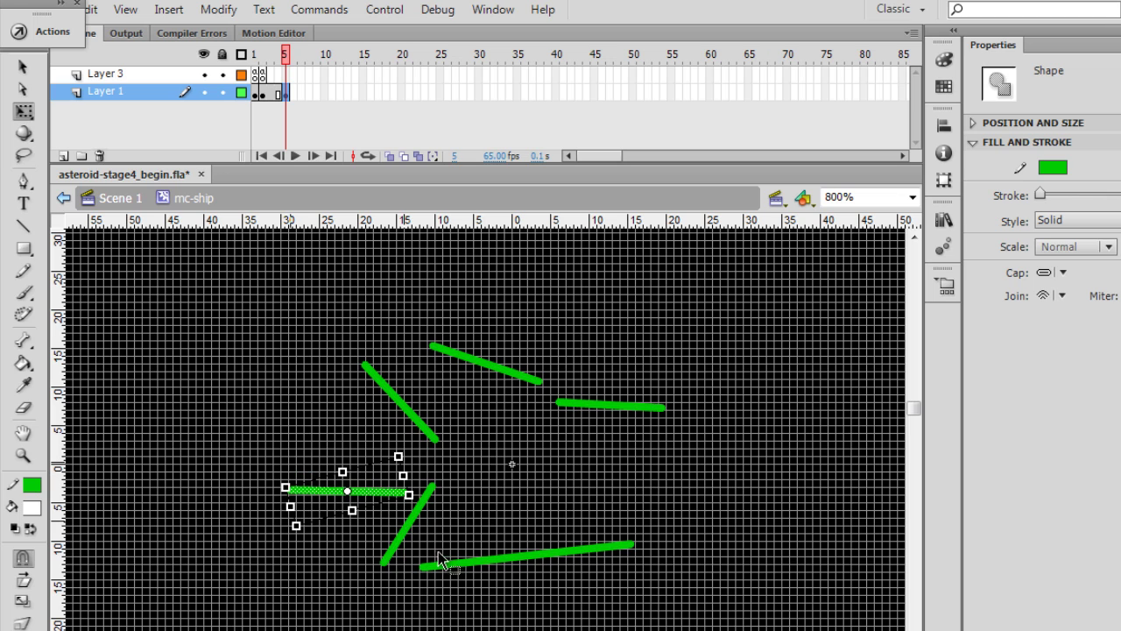
pyautogui.click(396, 547)
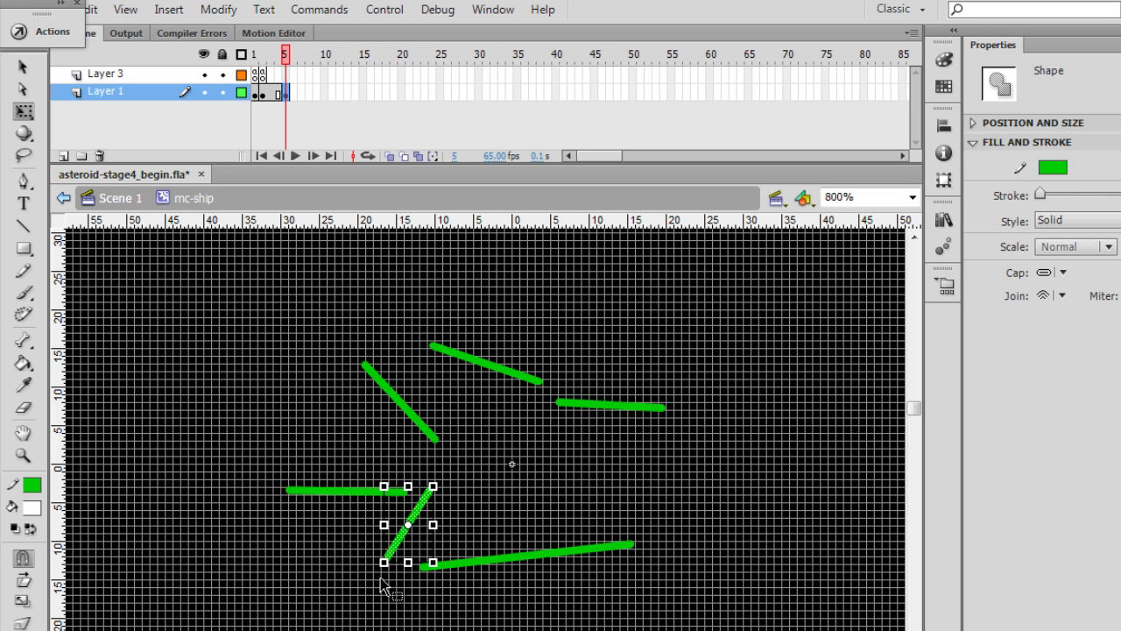
pyautogui.moveTo(385, 563); pyautogui.dragTo(363, 564)
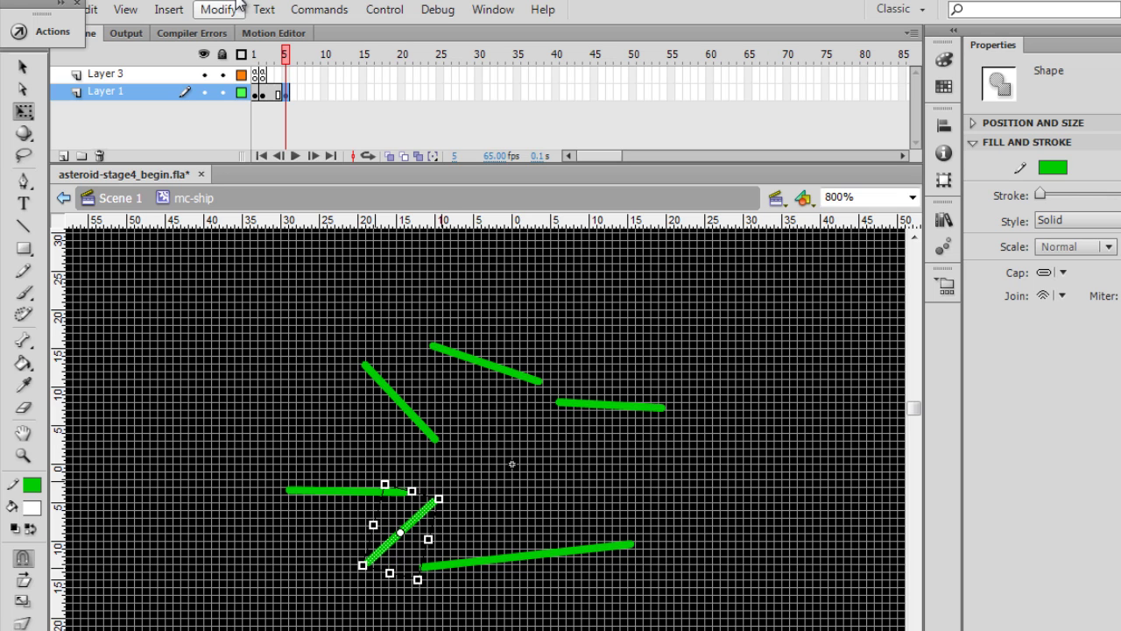
pyautogui.moveTo(288, 56); pyautogui.dragTo(242, 56)
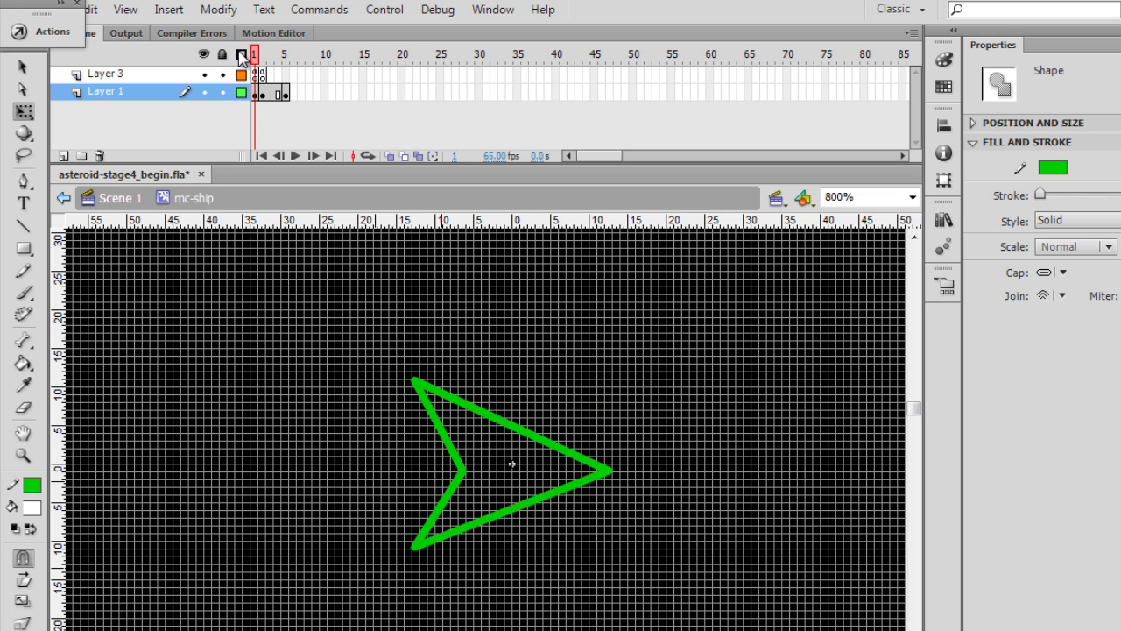
pyautogui.click(265, 55)
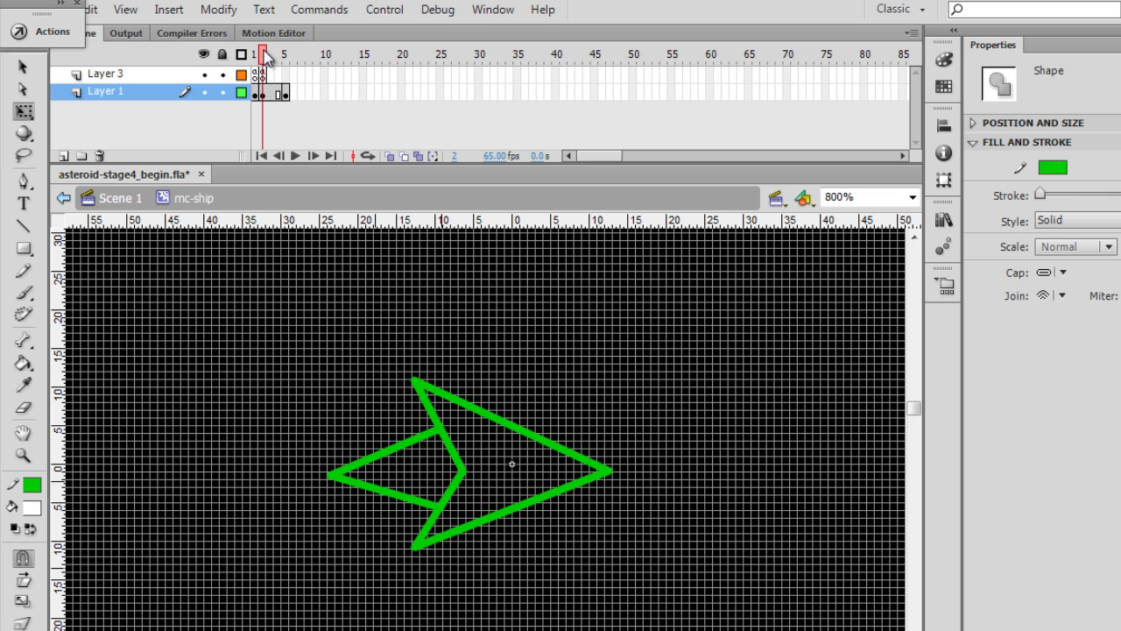
pyautogui.moveTo(283, 53); pyautogui.dragTo(290, 55)
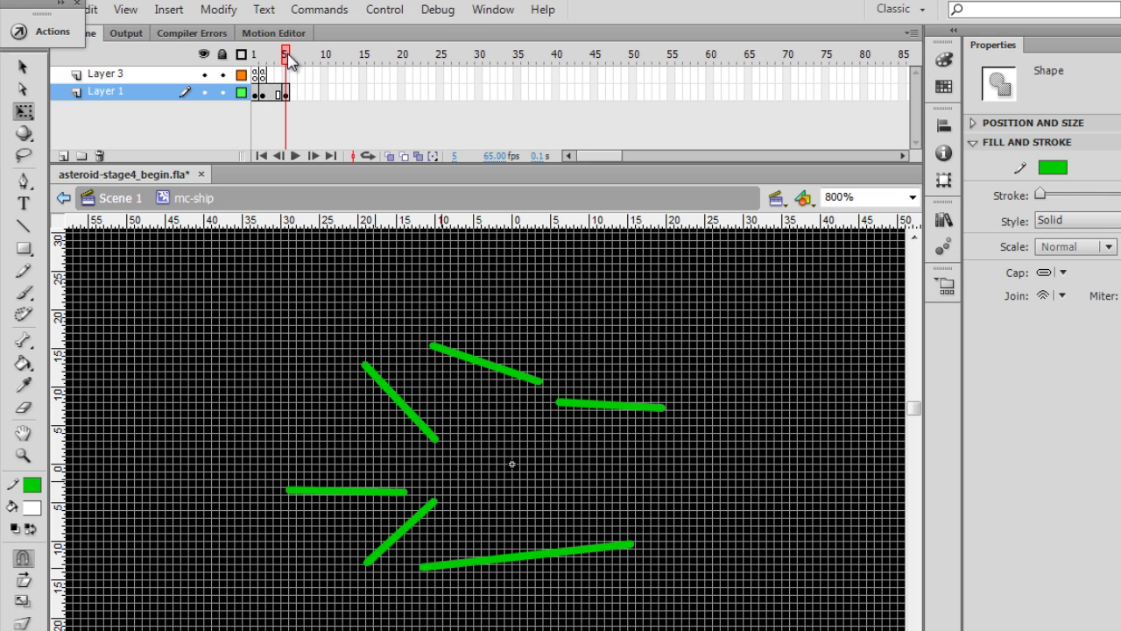
# - Insert a keyframe at frame 10 and shift the right-hand and upper lines, rotating the upper slightly
pyautogui.rightClick(325, 92)
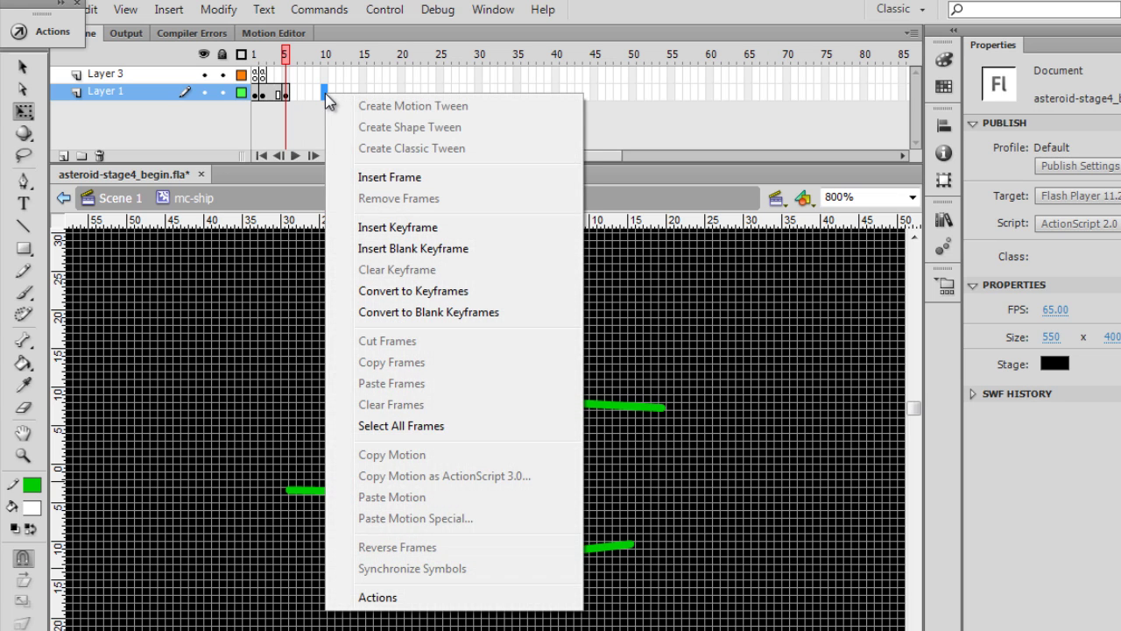
pyautogui.click(399, 231)
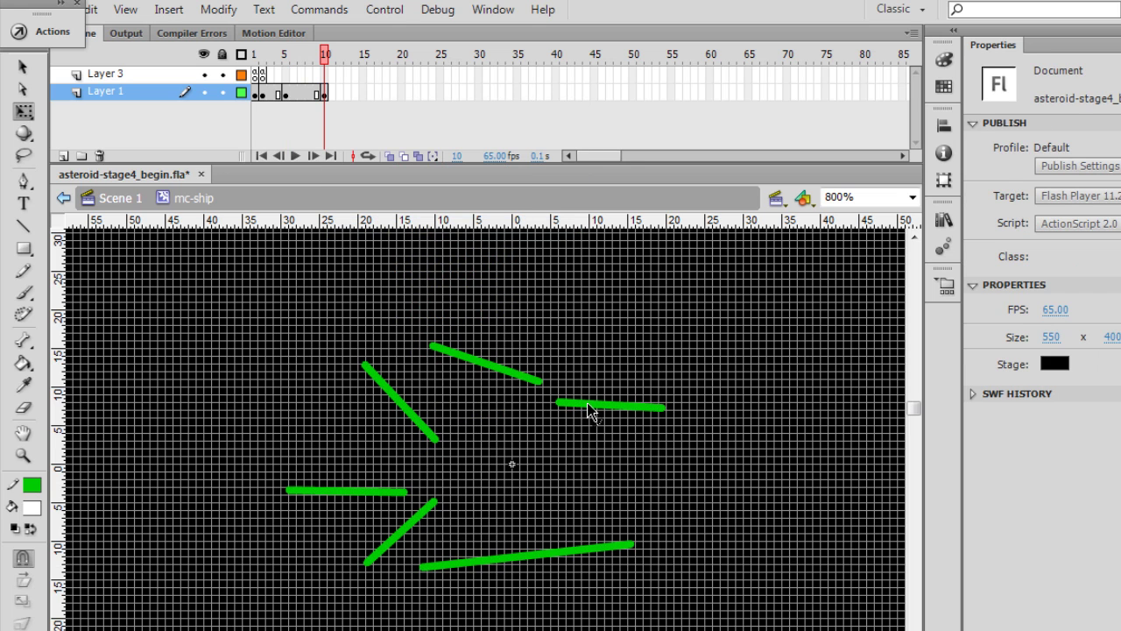
pyautogui.moveTo(593, 406); pyautogui.dragTo(613, 389)
pyautogui.click(486, 372)
pyautogui.press('Up')
pyautogui.press('Up')
pyautogui.press('Up')
pyautogui.press('Left')
pyautogui.press('Left')
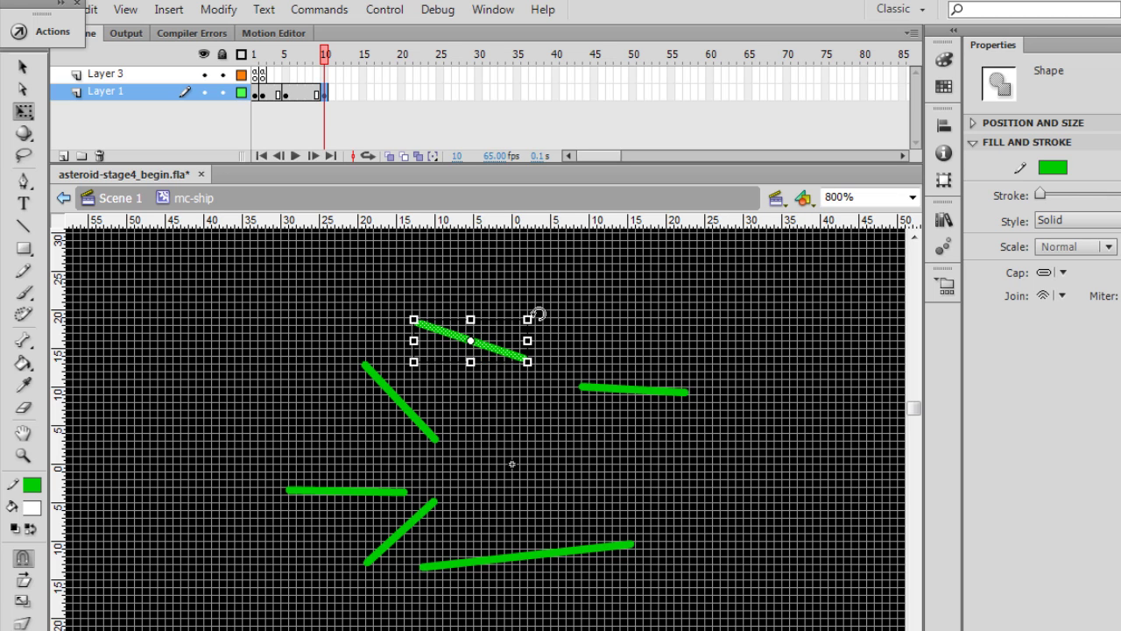
pyautogui.moveTo(537, 313); pyautogui.dragTo(531, 302)
# - Tilt the right line upward and move the bottom line down, rotating it horizontal
pyautogui.click(625, 389)
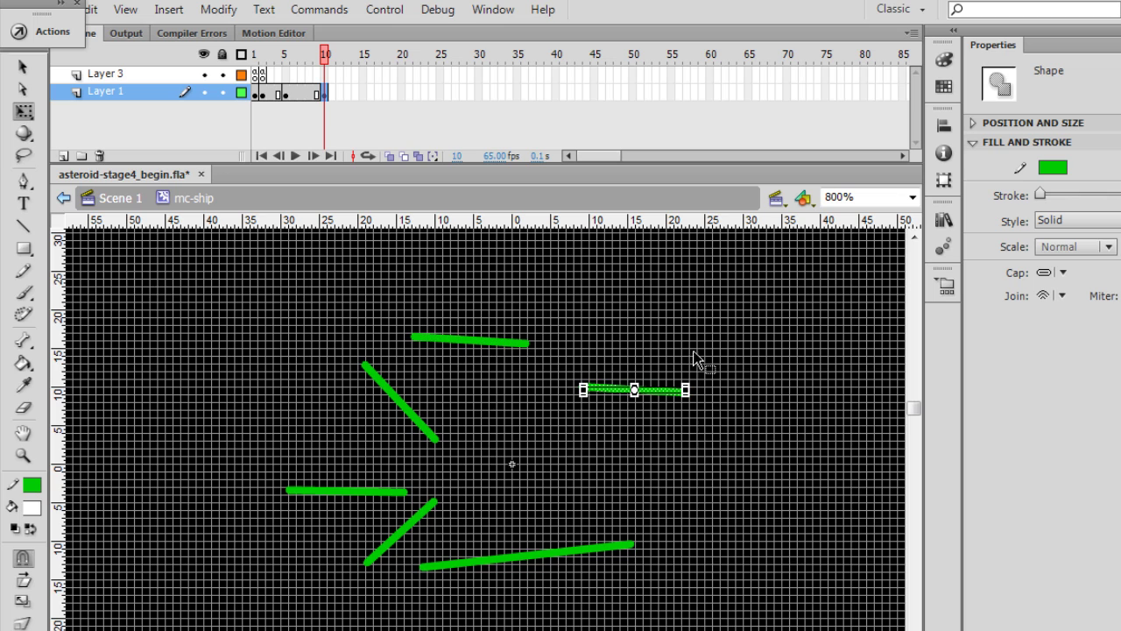
pyautogui.moveTo(693, 378); pyautogui.dragTo(688, 369)
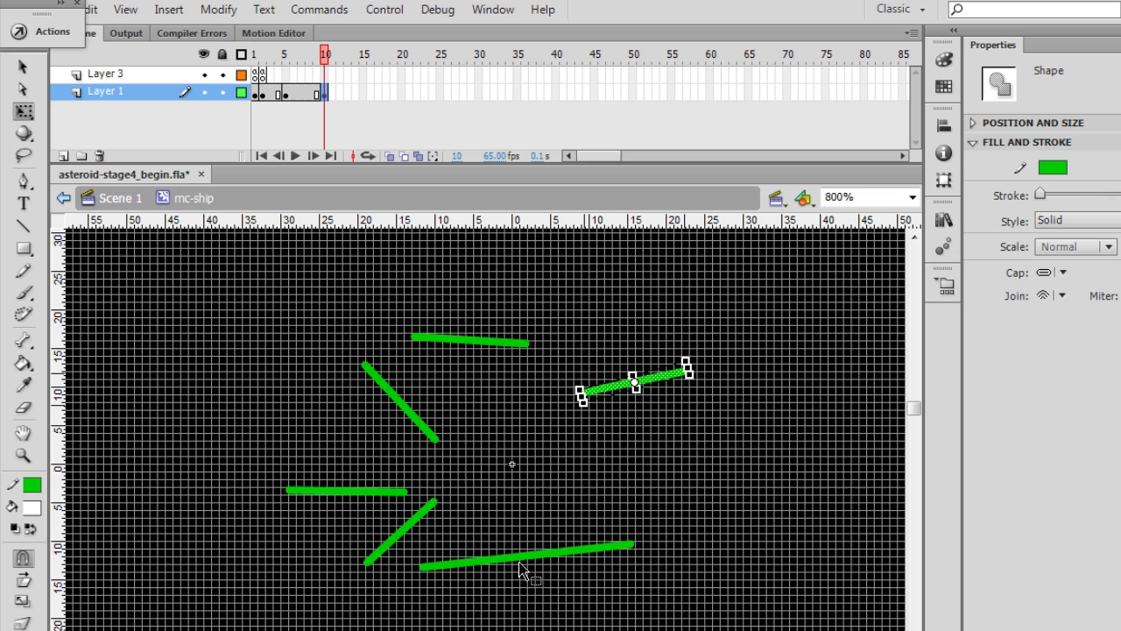
pyautogui.click(519, 562)
pyautogui.moveTo(526, 570); pyautogui.dragTo(526, 592)
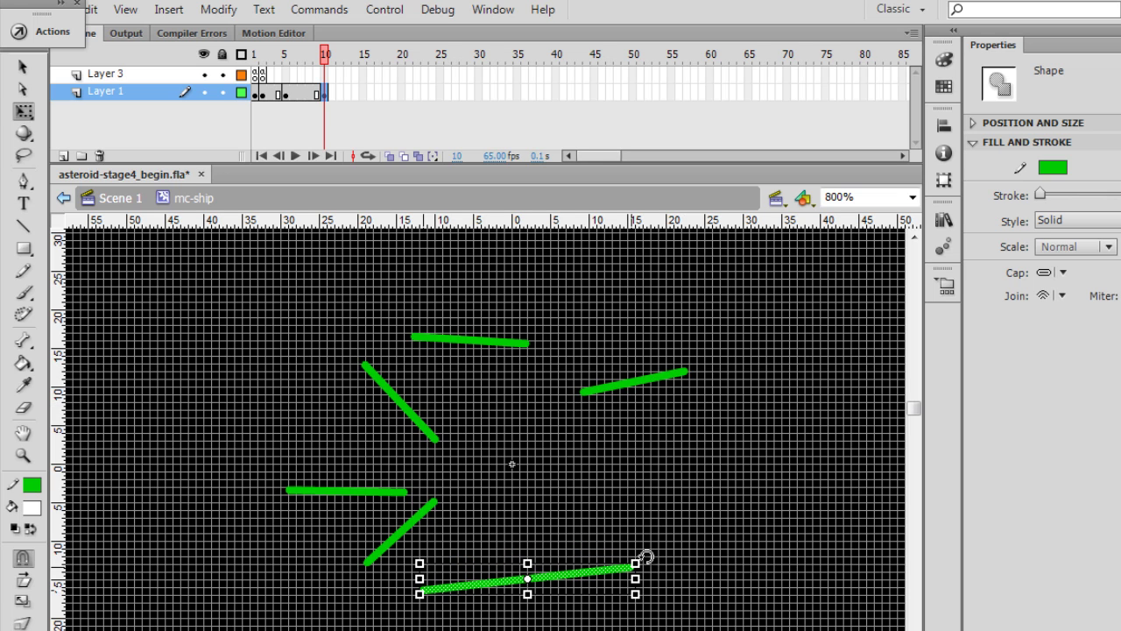
pyautogui.moveTo(647, 555); pyautogui.dragTo(648, 579)
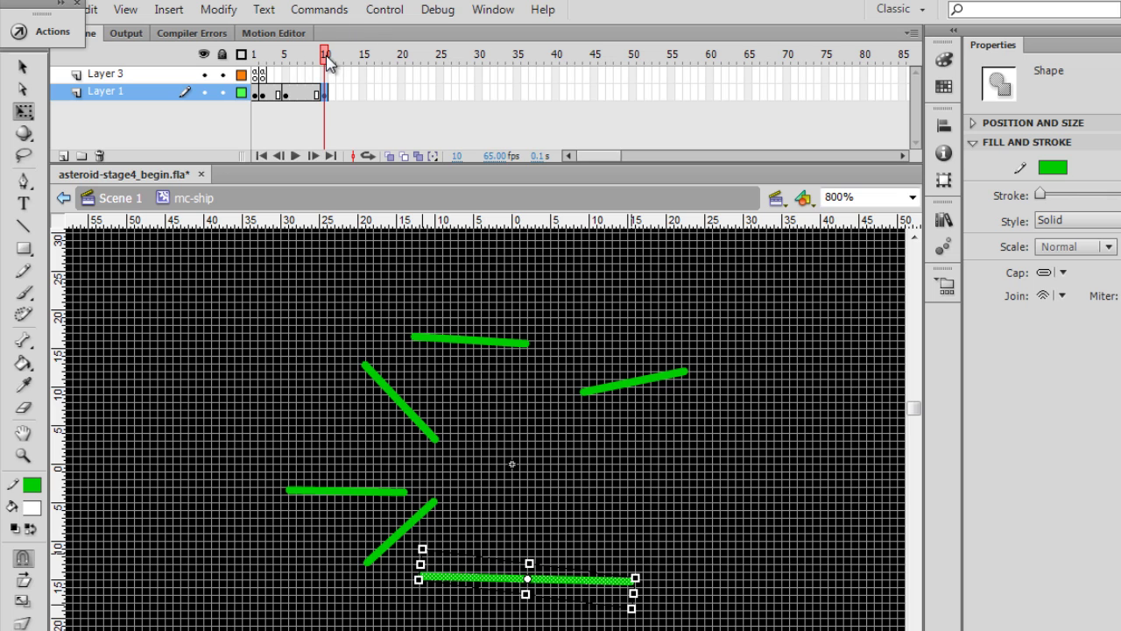
pyautogui.moveTo(325, 57)
pyautogui.mouseDown()
pyautogui.moveTo(311, 57)
pyautogui.moveTo(325, 56)
pyautogui.mouseUp()
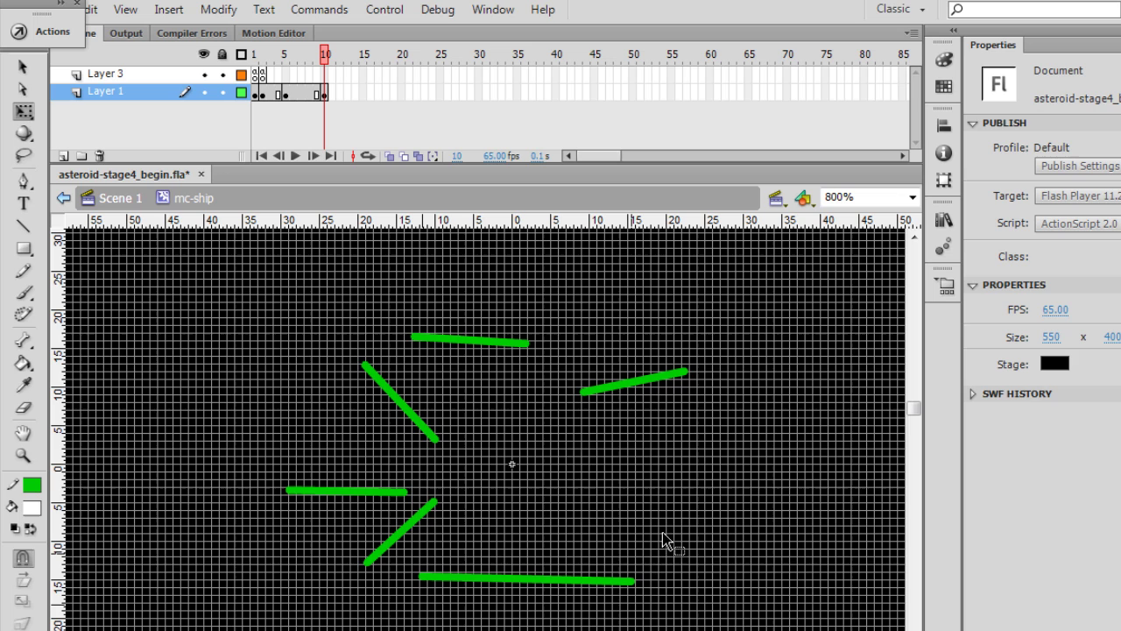
# - Re-tilt the bottom line, flatten the lower-left diagonal, and shift and rotate the horizontal line
pyautogui.click(586, 581)
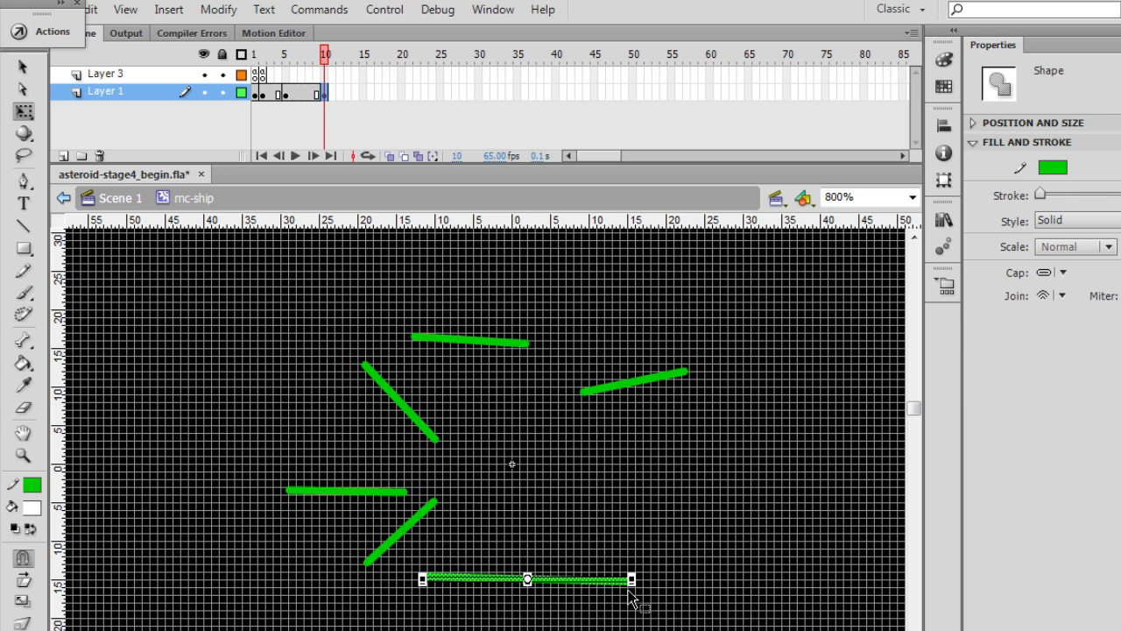
pyautogui.moveTo(636, 580); pyautogui.dragTo(634, 592)
pyautogui.click(392, 540)
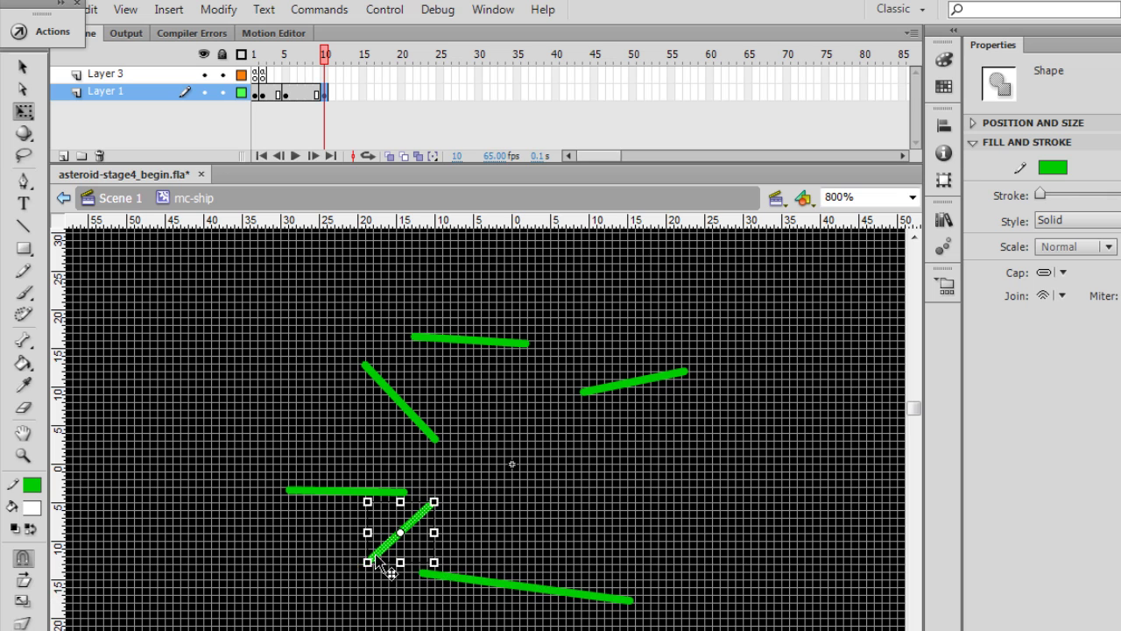
pyautogui.moveTo(366, 565)
pyautogui.mouseDown()
pyautogui.moveTo(355, 561)
pyautogui.moveTo(374, 559)
pyautogui.moveTo(363, 568)
pyautogui.mouseUp()
pyautogui.moveTo(350, 490); pyautogui.dragTo(376, 502)
pyautogui.click(348, 317)
pyautogui.click(361, 491)
pyautogui.click(416, 422)
pyautogui.moveTo(325, 57)
pyautogui.mouseDown()
pyautogui.moveTo(255, 61)
pyautogui.moveTo(324, 60)
pyautogui.mouseUp()
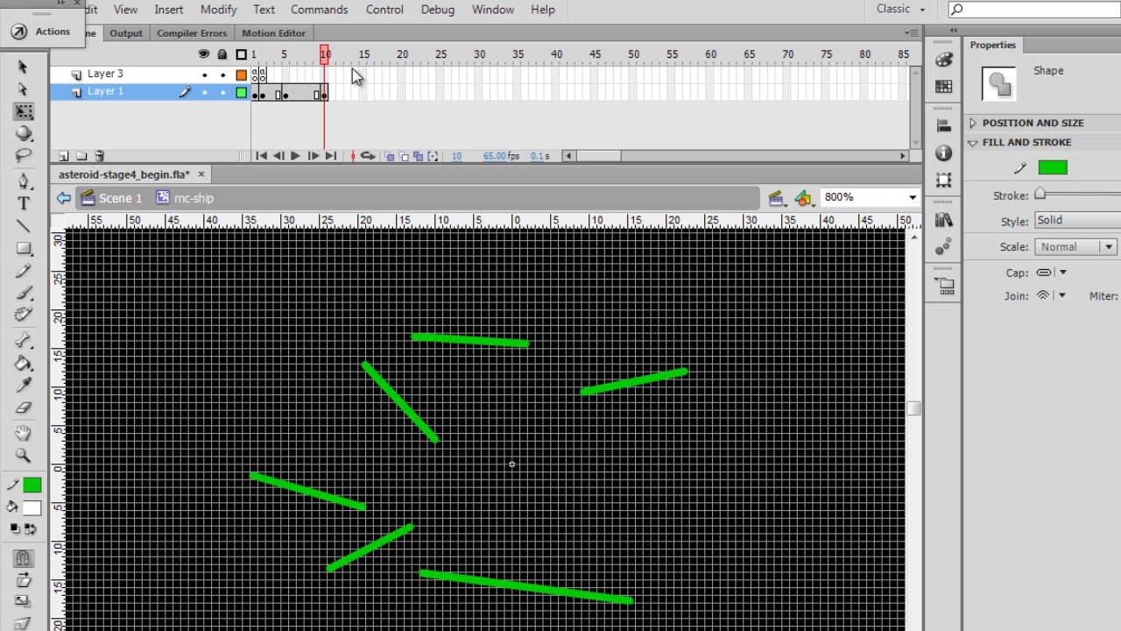
# - Move the upper-left diagonal line outward, then scrub through the explosion frames
pyautogui.click(408, 415)
pyautogui.moveTo(408, 415); pyautogui.dragTo(417, 437)
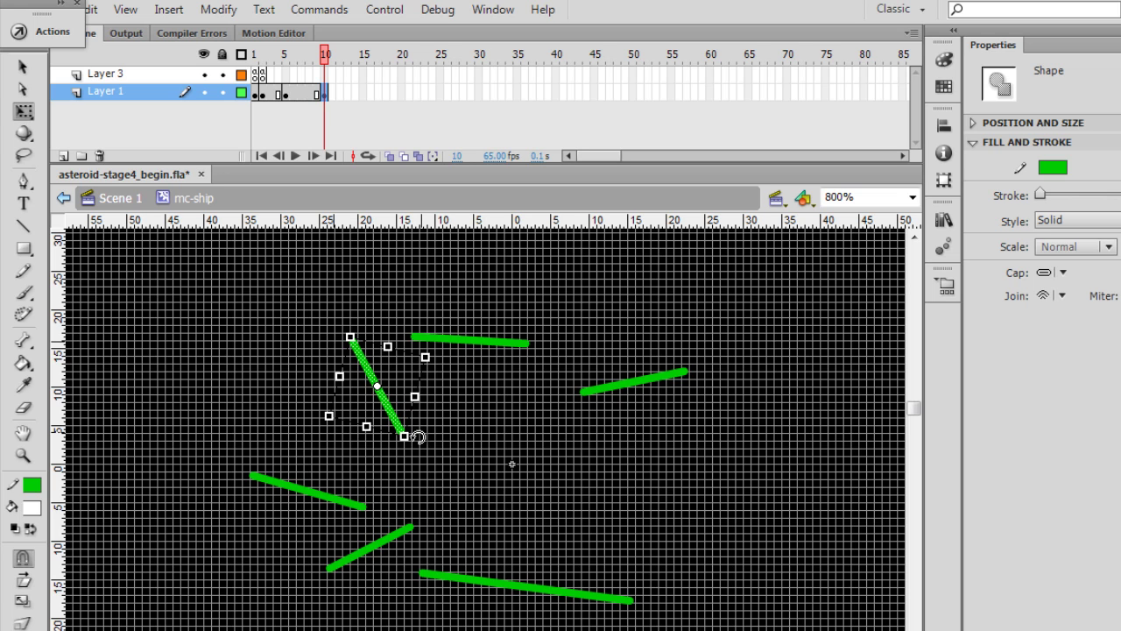
pyautogui.click(462, 430)
pyautogui.moveTo(328, 58)
pyautogui.mouseDown()
pyautogui.moveTo(268, 58)
pyautogui.moveTo(326, 59)
pyautogui.mouseUp()
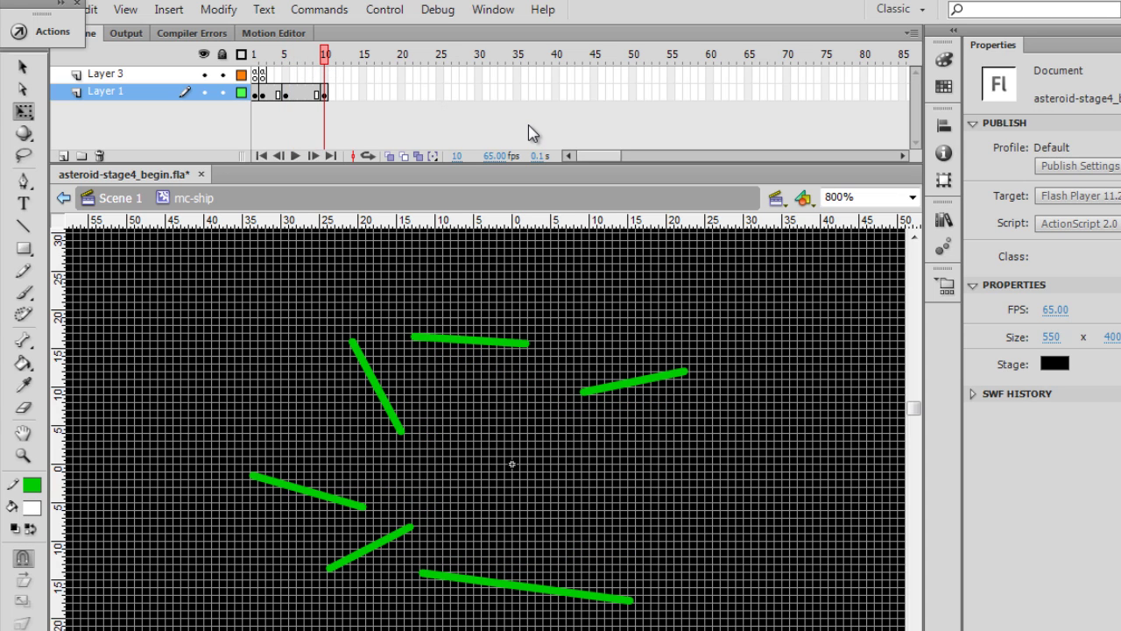
# - Insert blank keyframes at frame 65 on Layer 1 and Layer 3, then select the Layer 3 one
pyautogui.rightClick(747, 95)
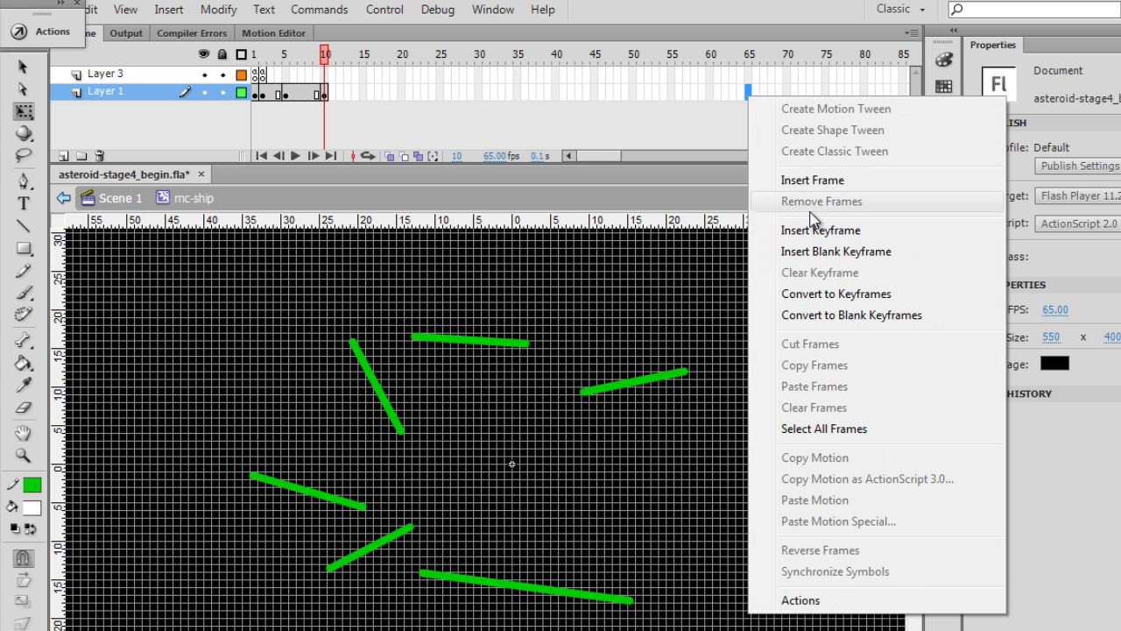
pyautogui.click(813, 252)
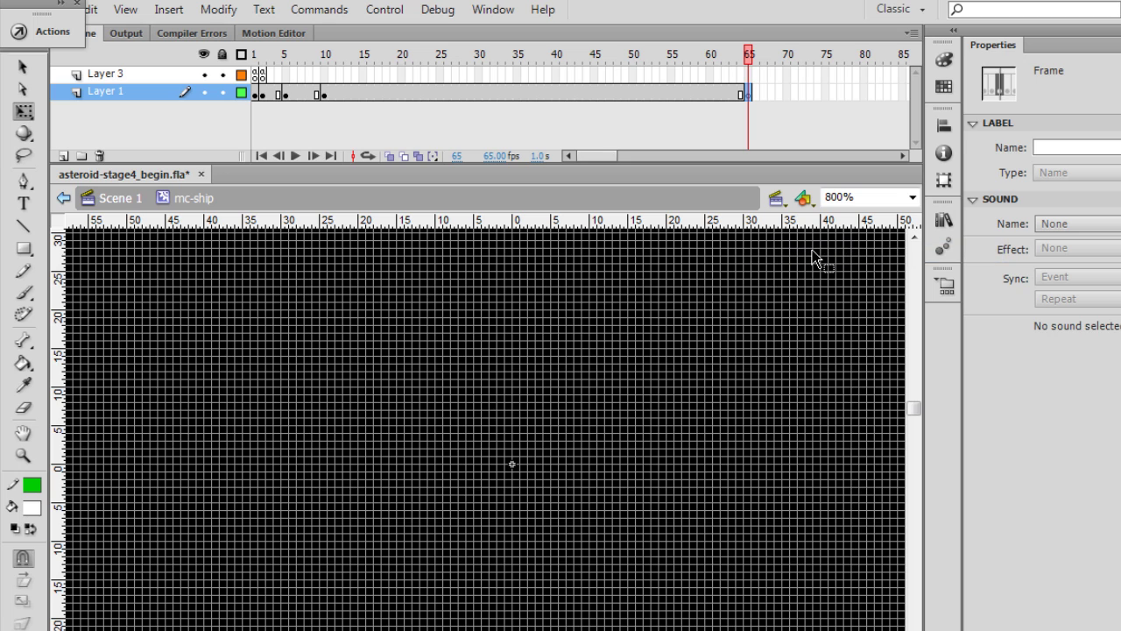
pyautogui.click(748, 74)
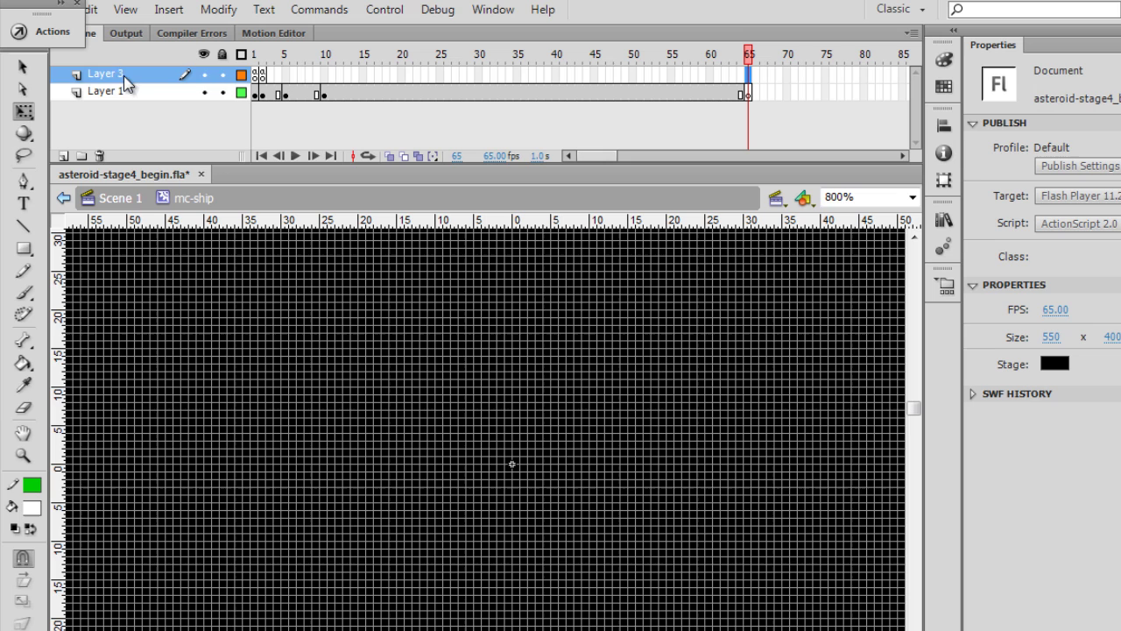
pyautogui.rightClick(748, 77)
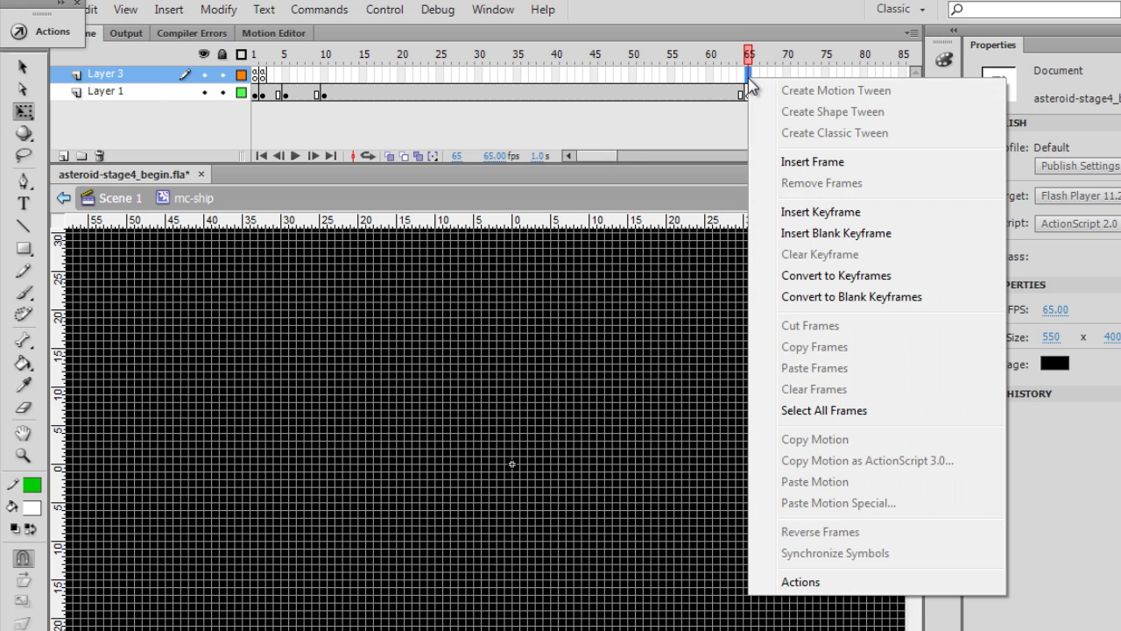
pyautogui.click(811, 212)
pyautogui.click(637, 195)
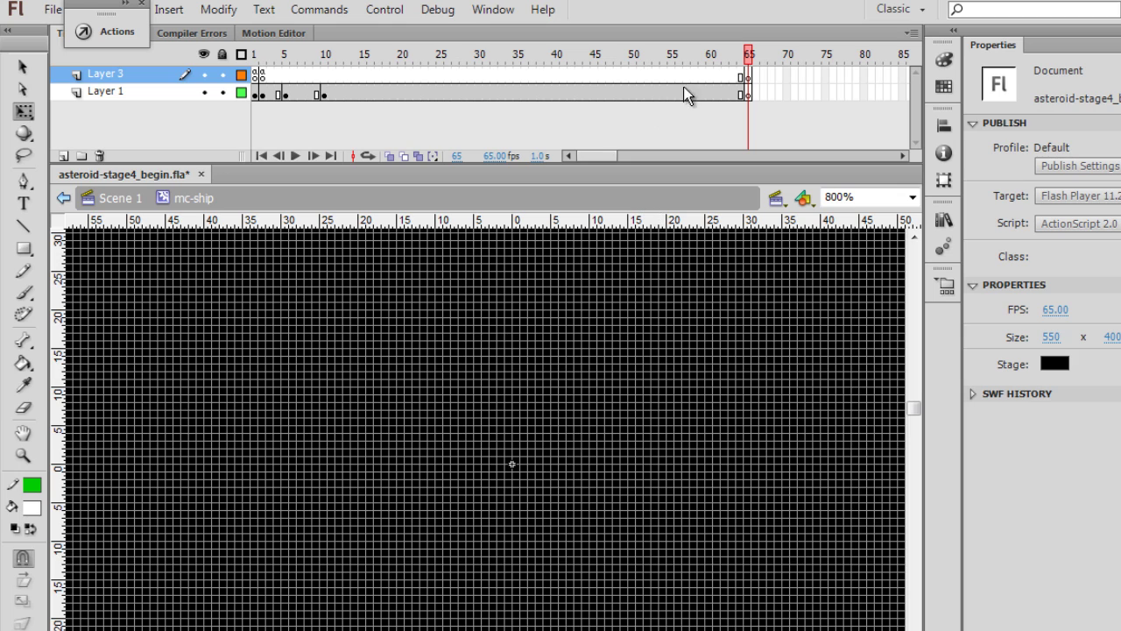
pyautogui.click(748, 75)
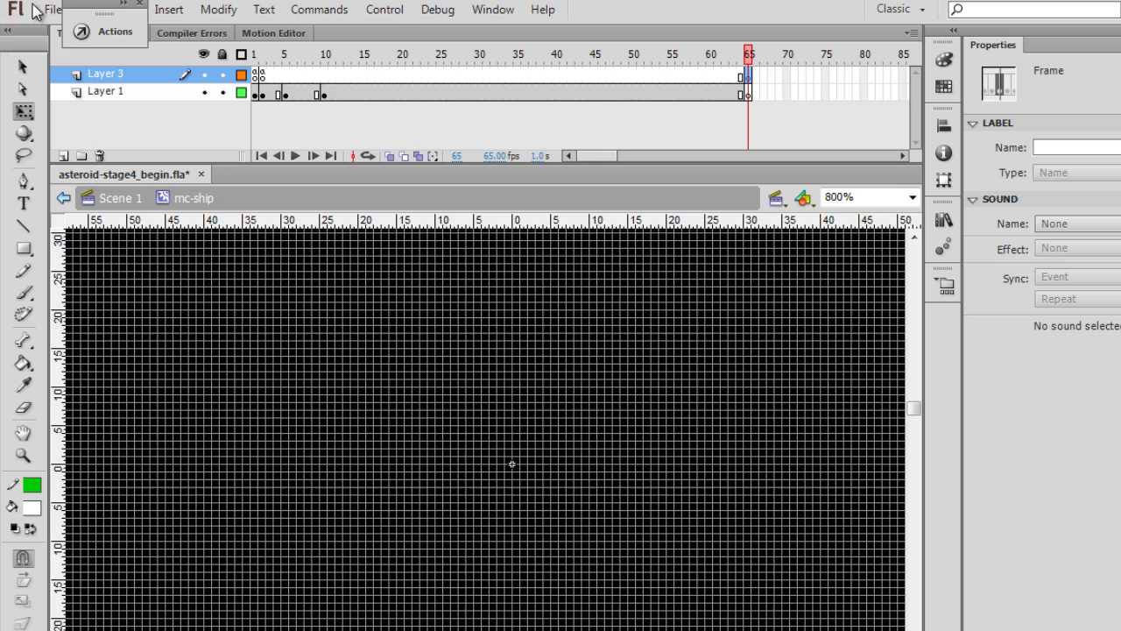
# - In the frame 65 Actions panel, enter delete ship_mc.onEnterFrame; and this.removeMovieClip(); on two lines
pyautogui.moveTo(37, 10); pyautogui.dragTo(26, 17)
pyautogui.click(39, 31)
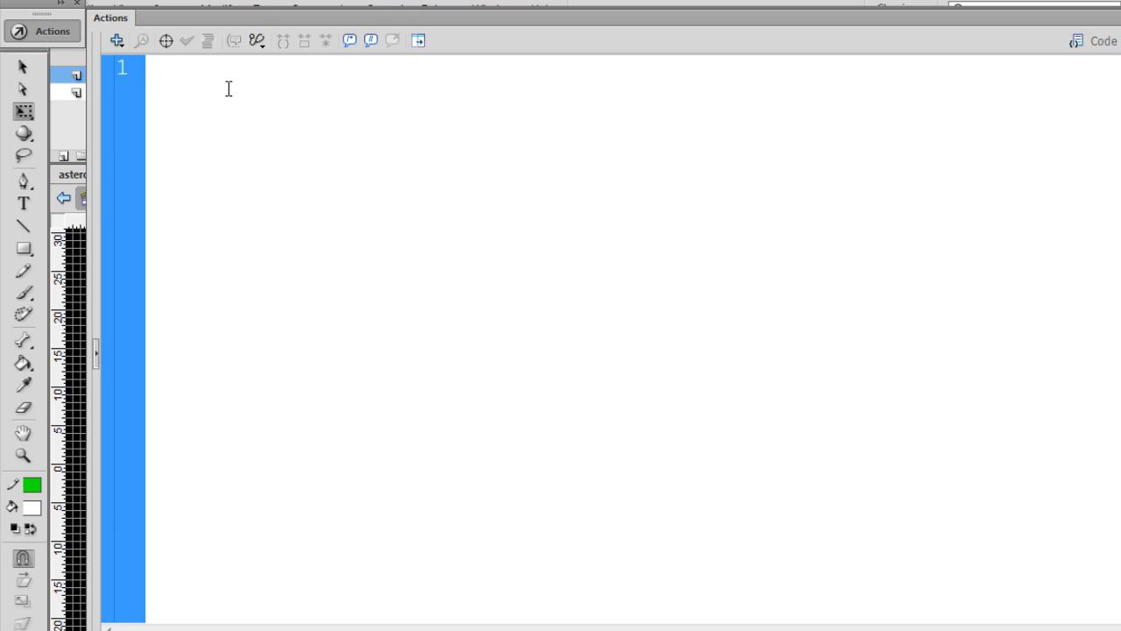
pyautogui.write('dele')
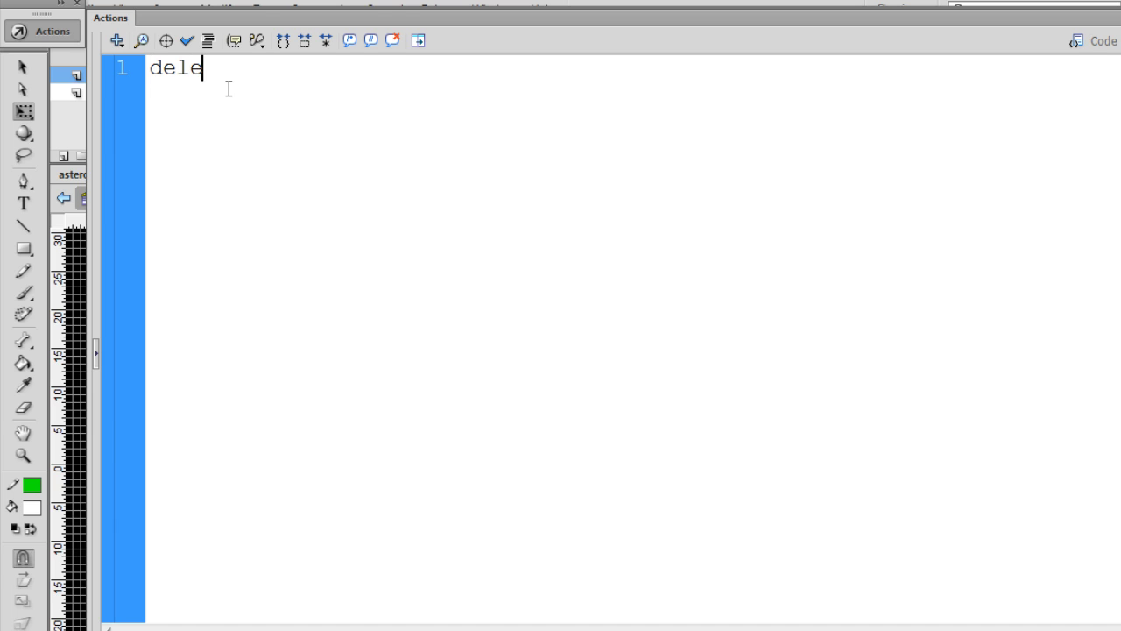
pyautogui.write('te ship_m')
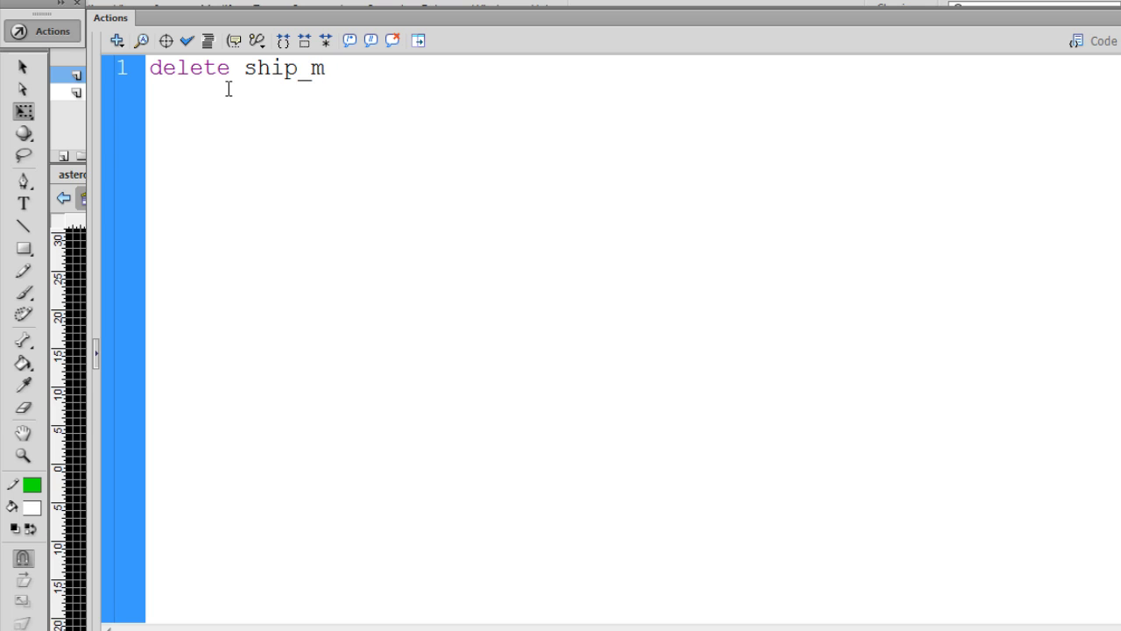
pyautogui.write('c.onEn')
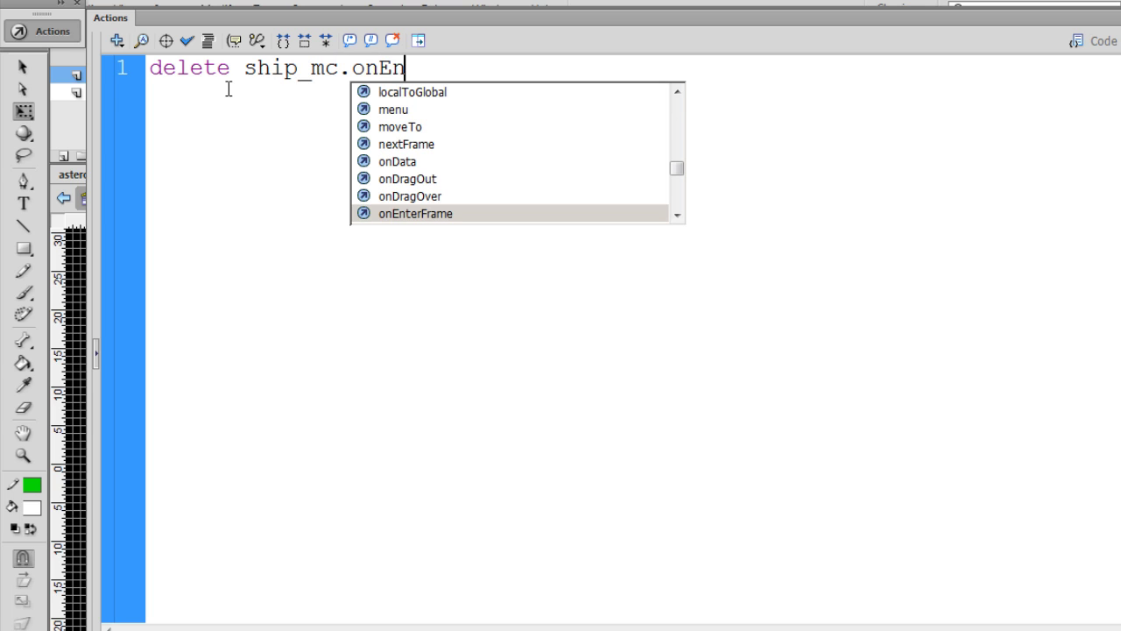
pyautogui.write('terFrame')
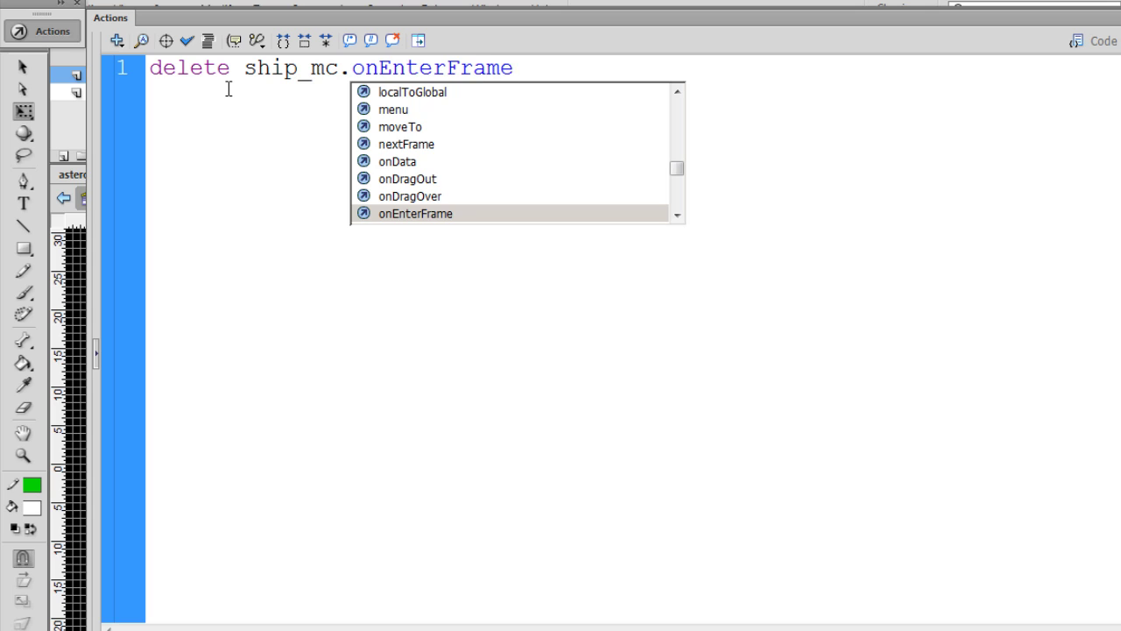
pyautogui.write(';')
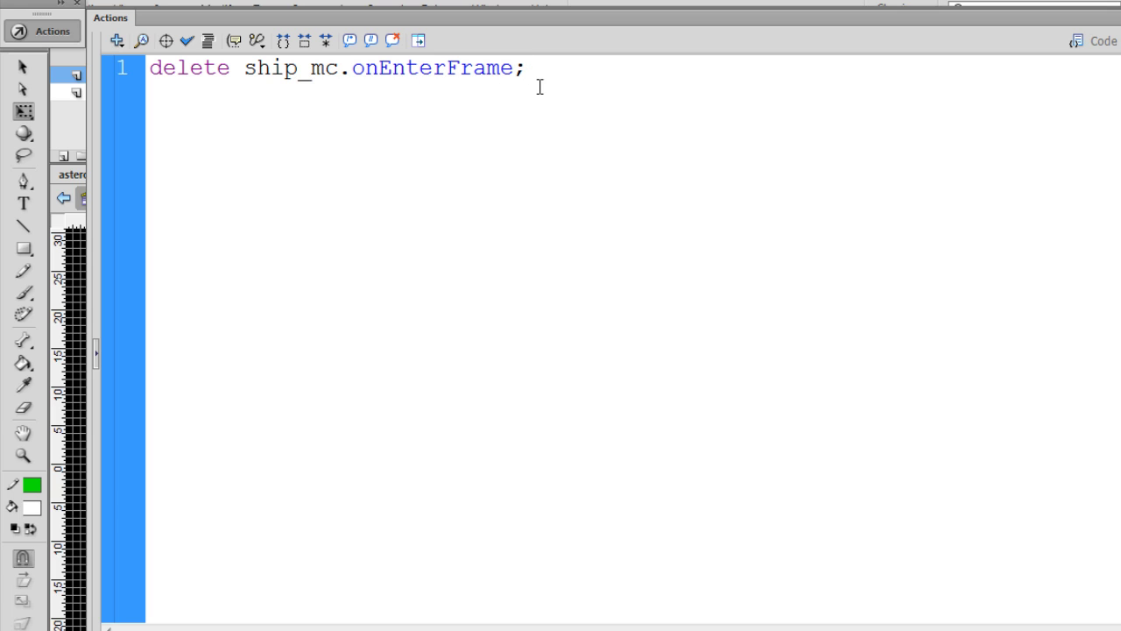
pyautogui.press('Return')
pyautogui.write('this.remove')
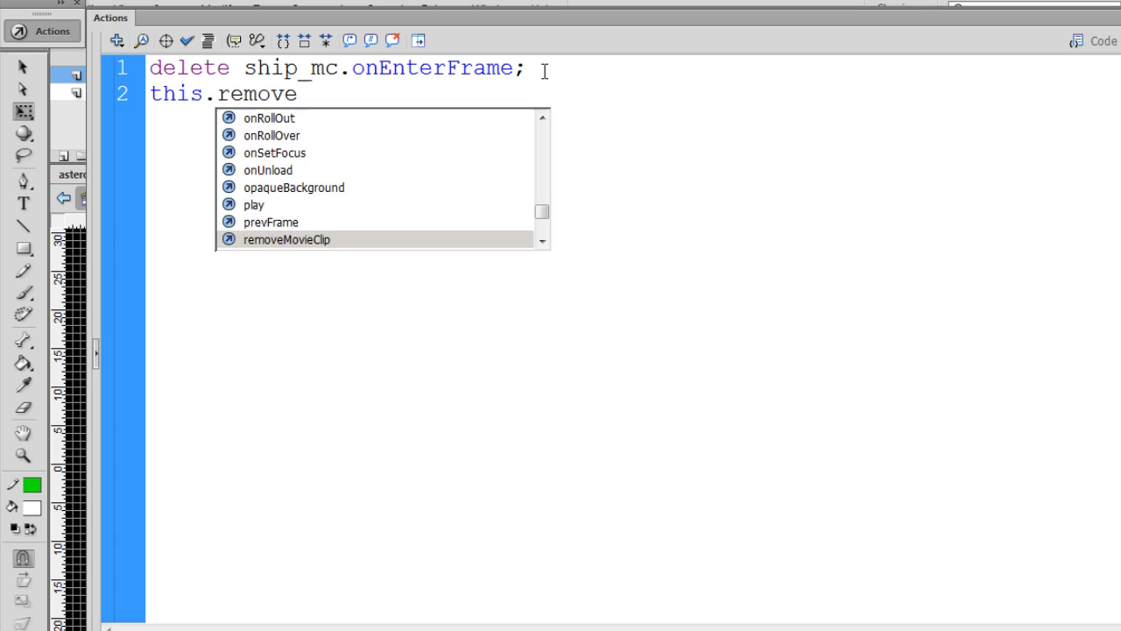
pyautogui.press('Return')
pyautogui.write(');')
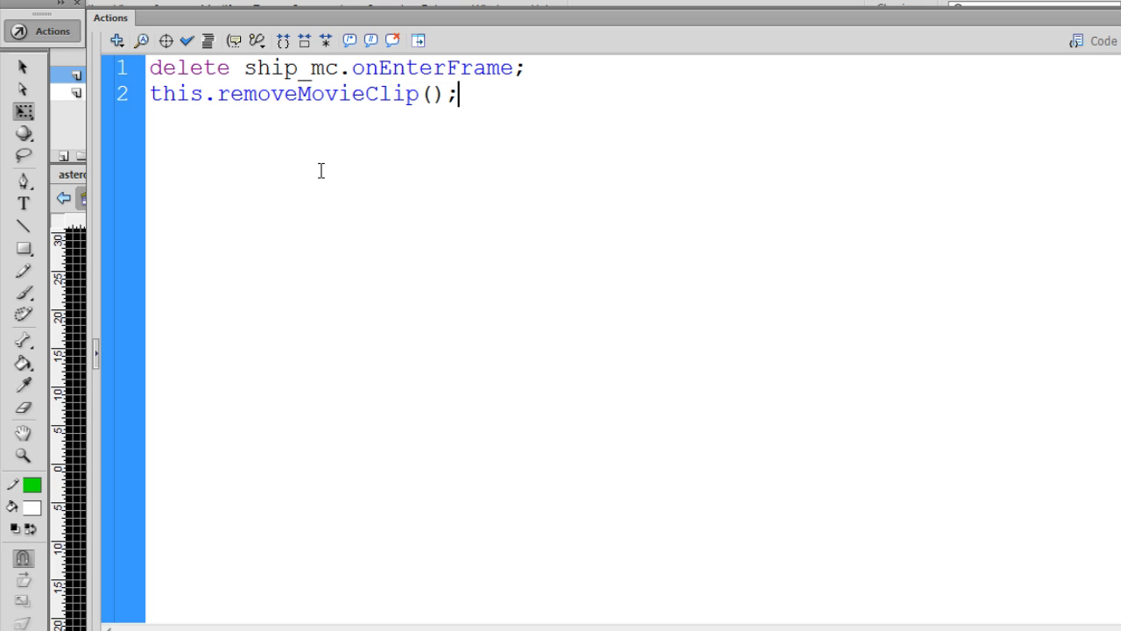
# - Close the Actions panel and scrub through frames 5 to 13 of the animation
pyautogui.click(34, 32)
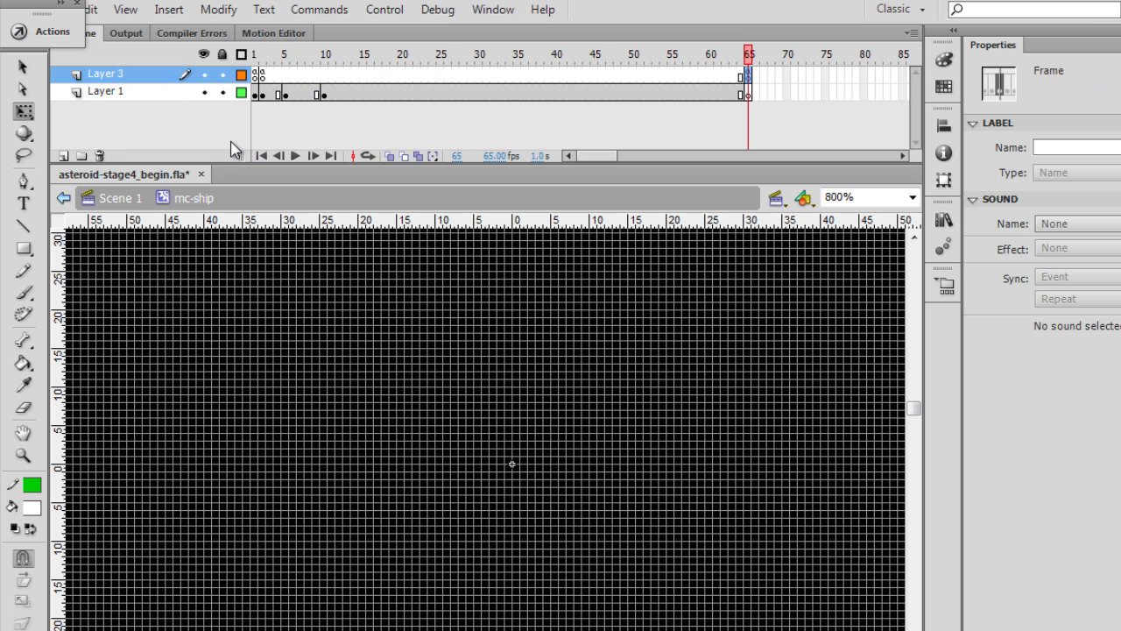
pyautogui.click(285, 54)
pyautogui.moveTo(284, 54); pyautogui.dragTo(348, 58)
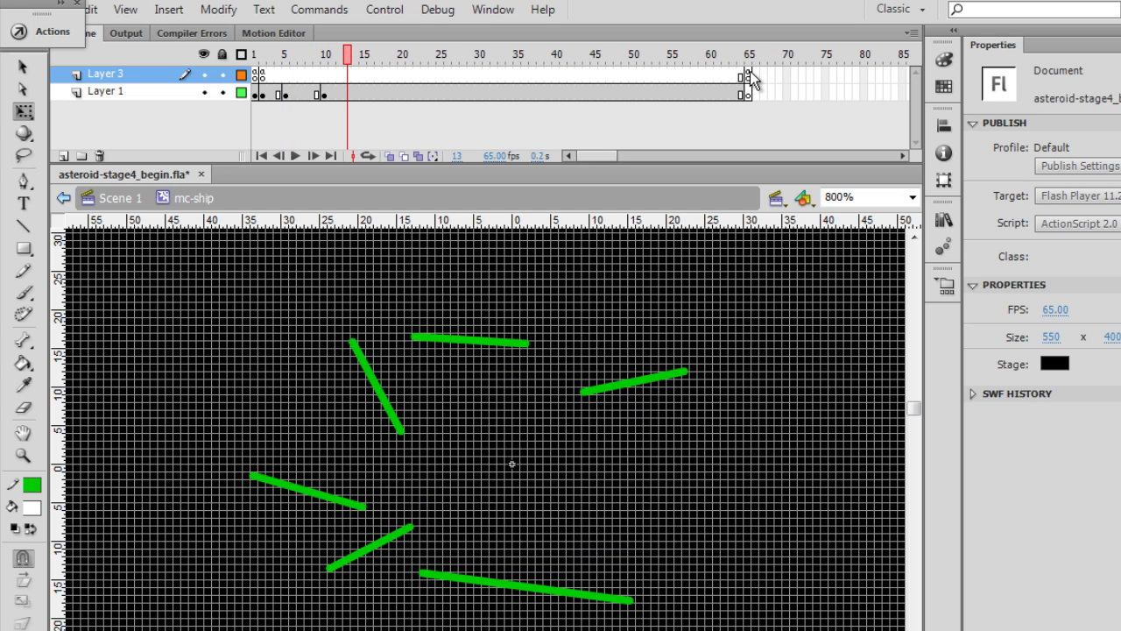
# - Review the frame 65 script on Layer 3 in the Actions panel, then close it with F9
pyautogui.click(749, 93)
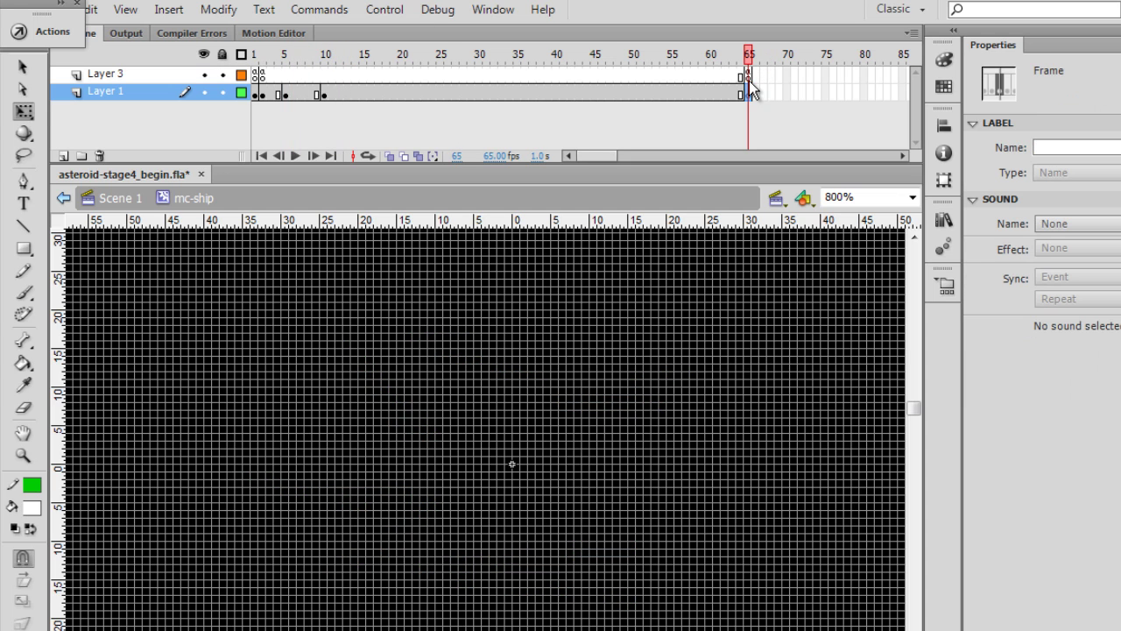
pyautogui.click(749, 77)
pyautogui.click(46, 32)
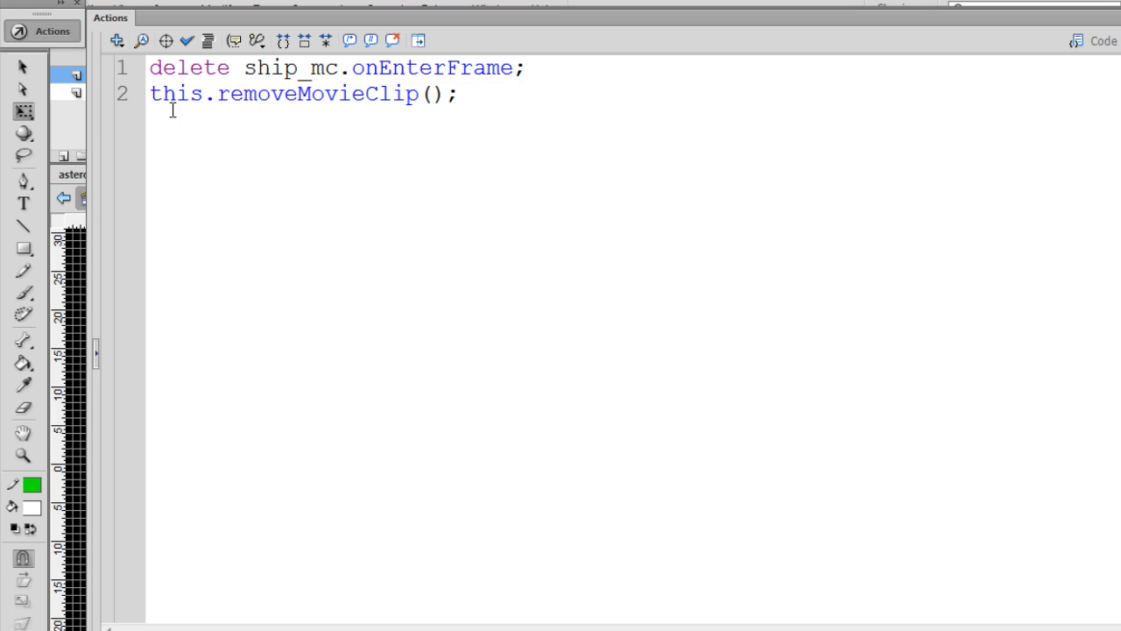
pyautogui.click(468, 96)
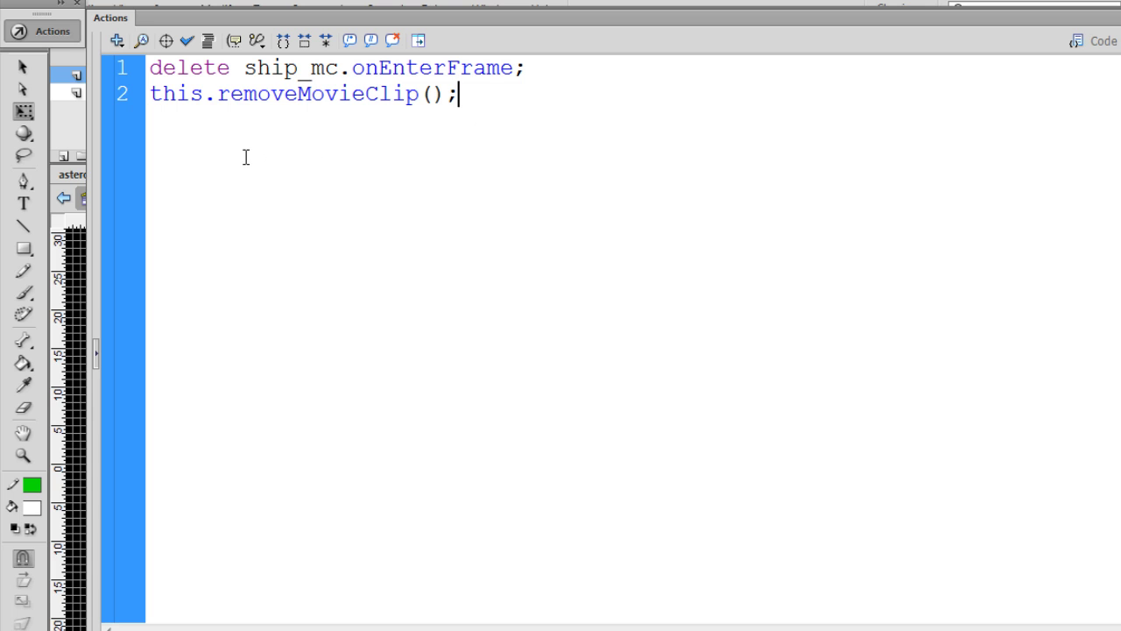
pyautogui.press('F9')
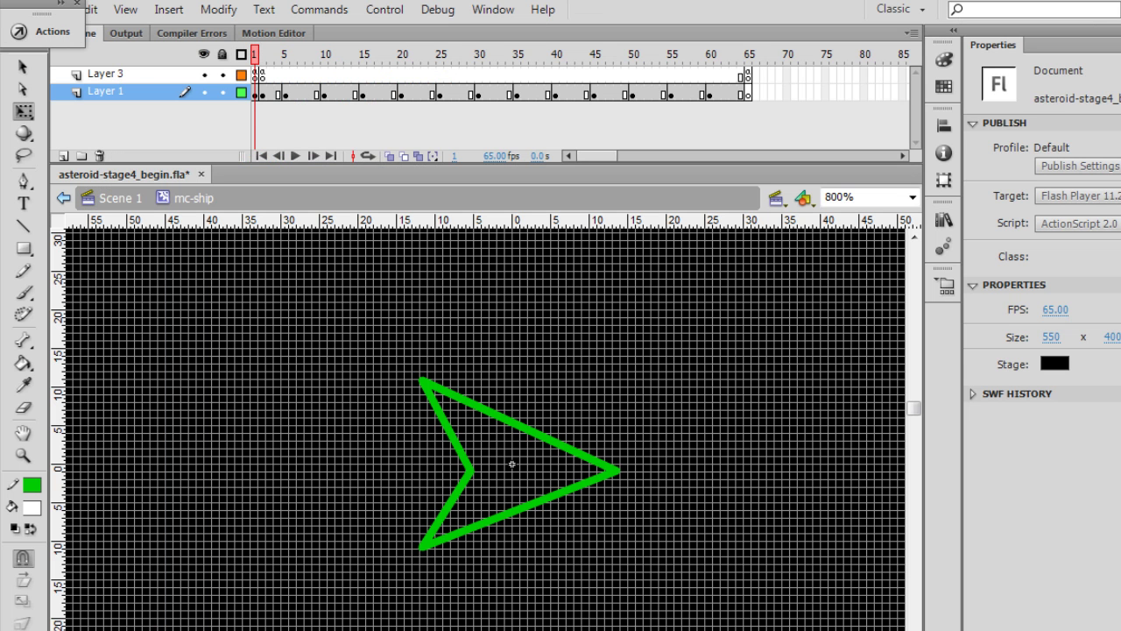
# - Set the stage zoom to 100% and scrub the animation through to frame 65
pyautogui.click(913, 200)
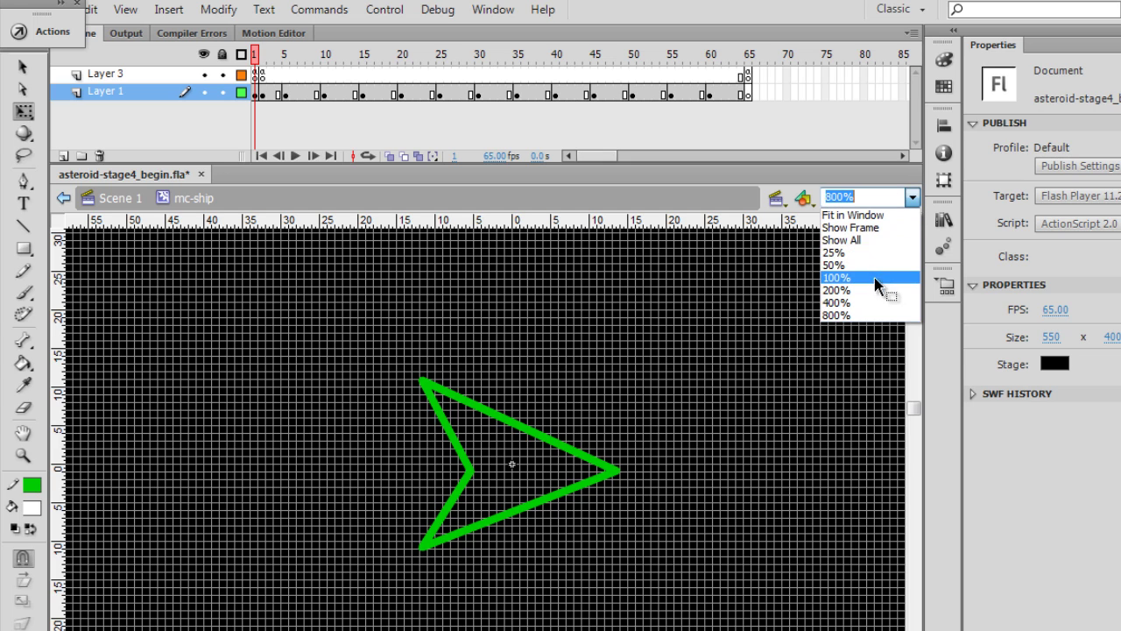
pyautogui.click(876, 277)
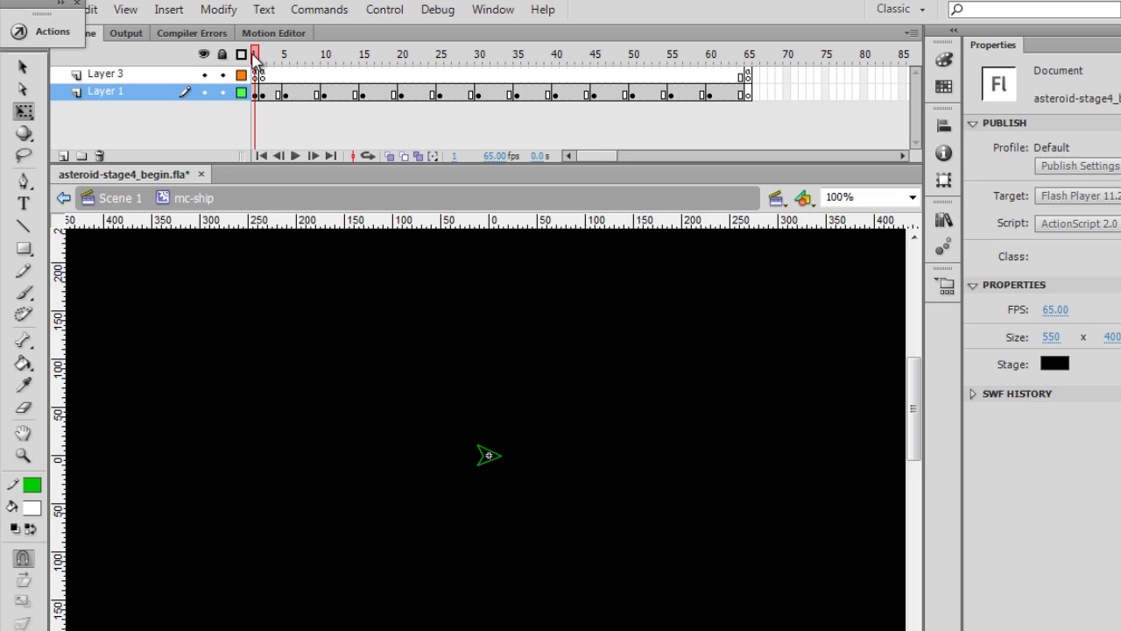
pyautogui.moveTo(258, 58); pyautogui.dragTo(750, 81)
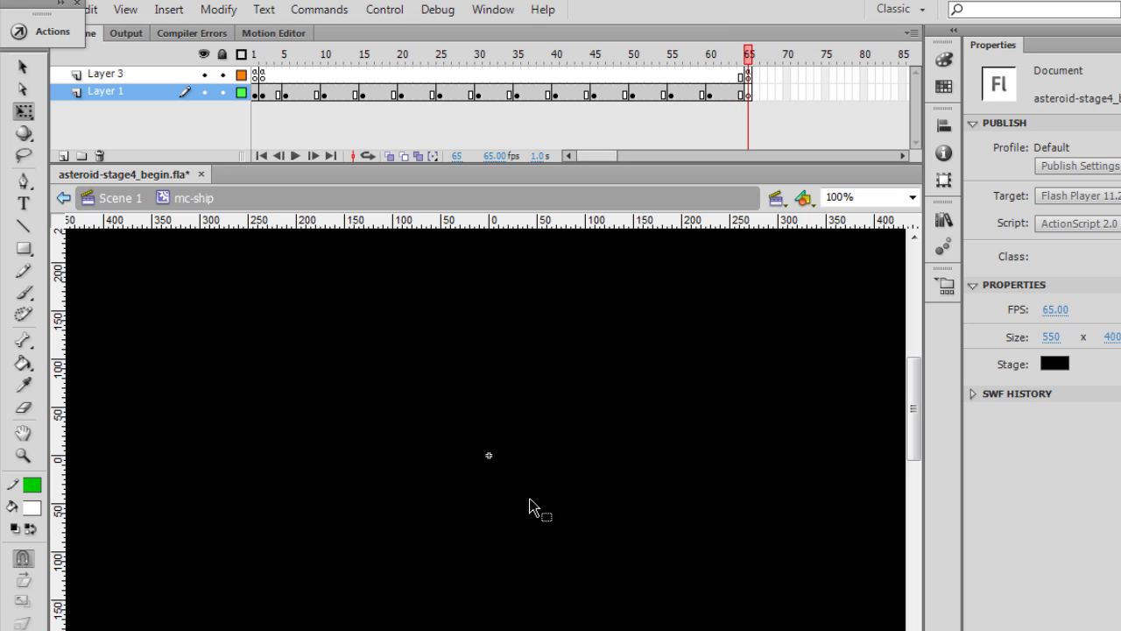
# - Reopen the frame 65 script on Layer 3 and close it again
pyautogui.click(748, 77)
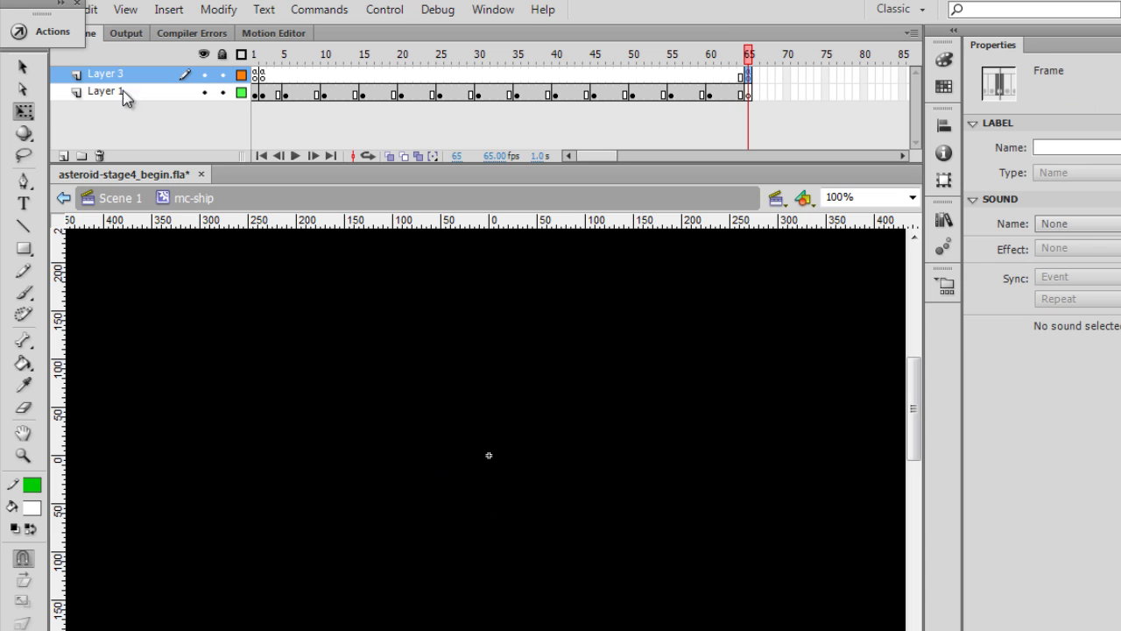
pyautogui.click(55, 36)
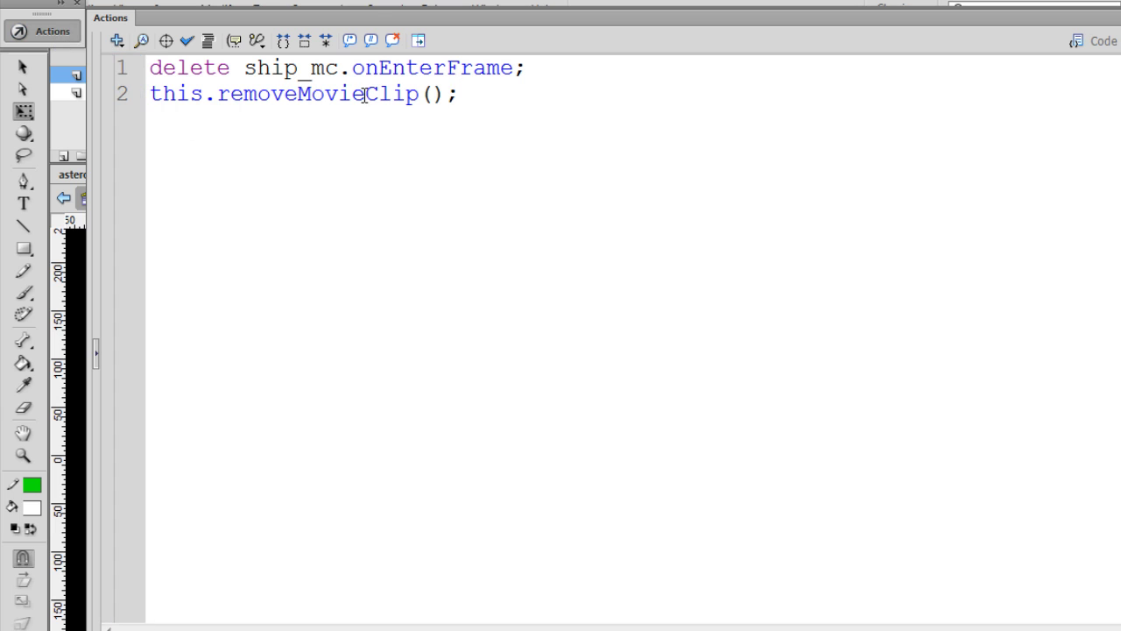
pyautogui.click(37, 35)
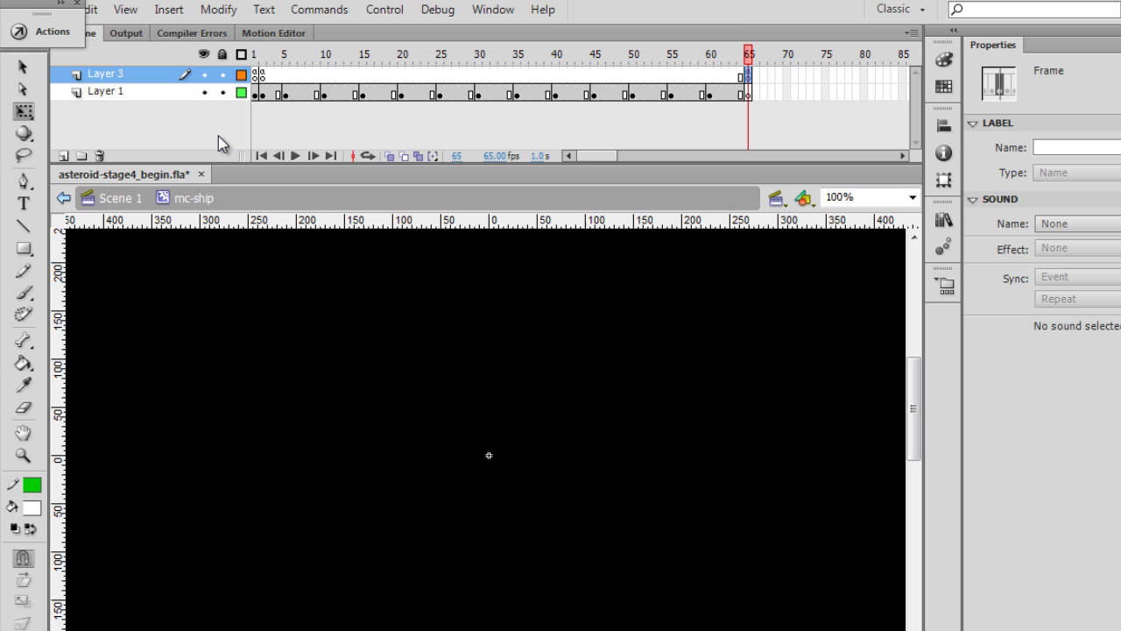
# - Return to frame 1 of mc-ship and zoom the ship to 200%
pyautogui.click(263, 55)
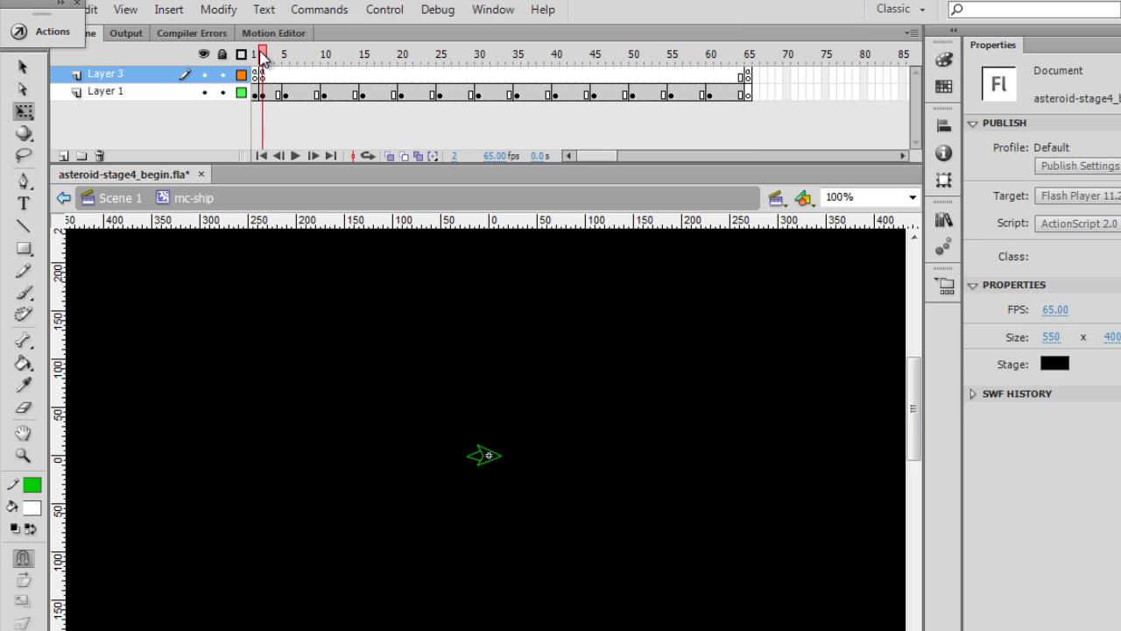
pyautogui.click(254, 54)
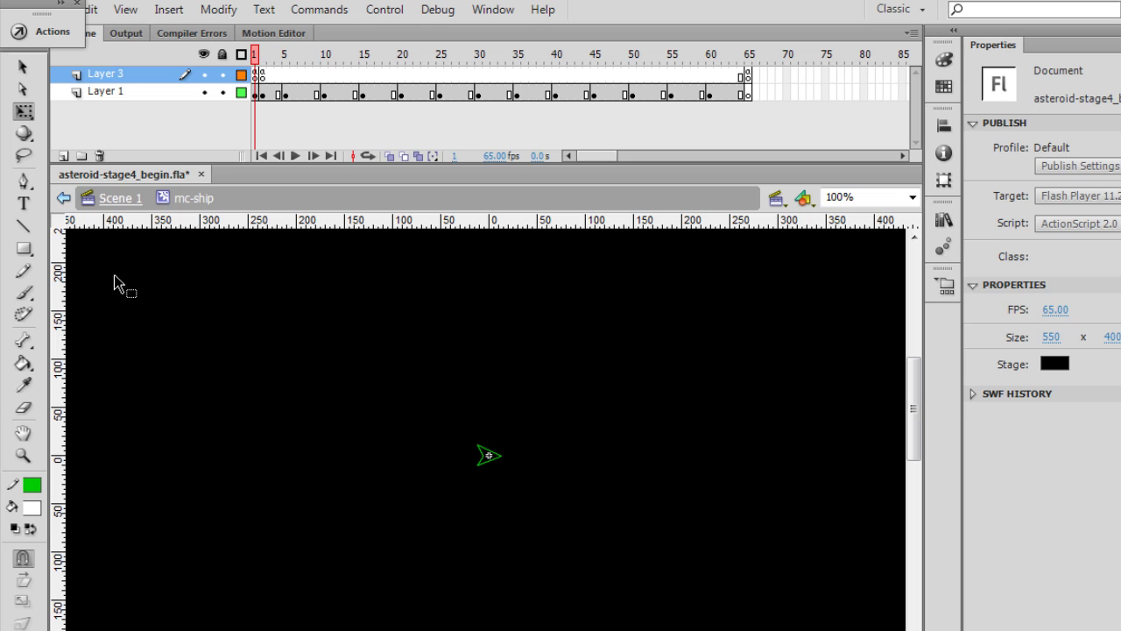
pyautogui.click(23, 455)
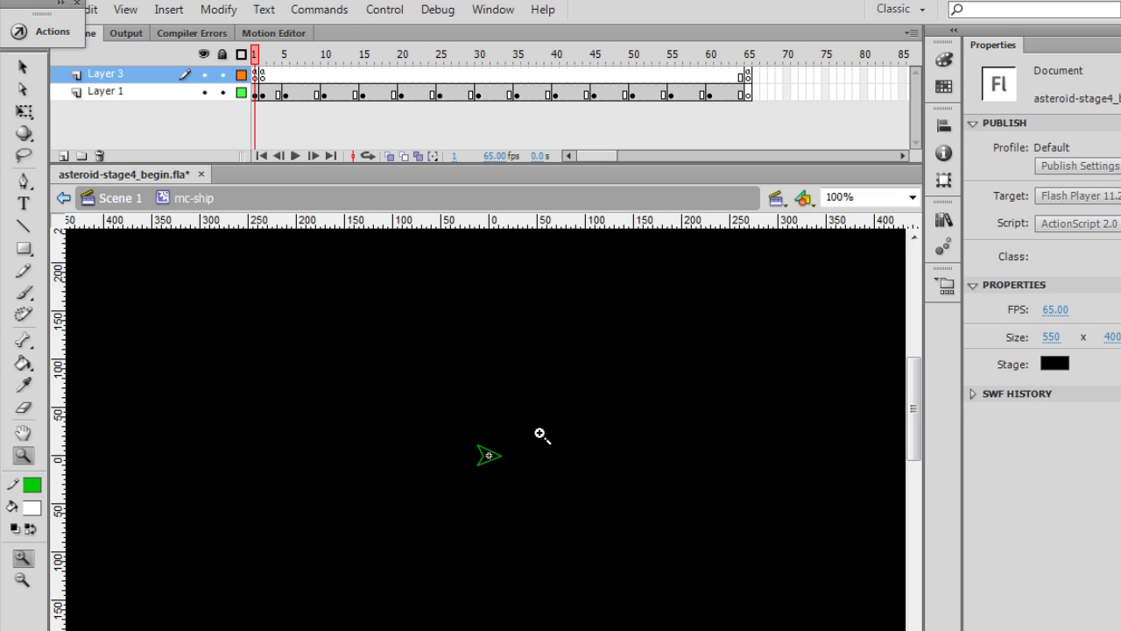
pyautogui.click(491, 456)
pyautogui.click(23, 67)
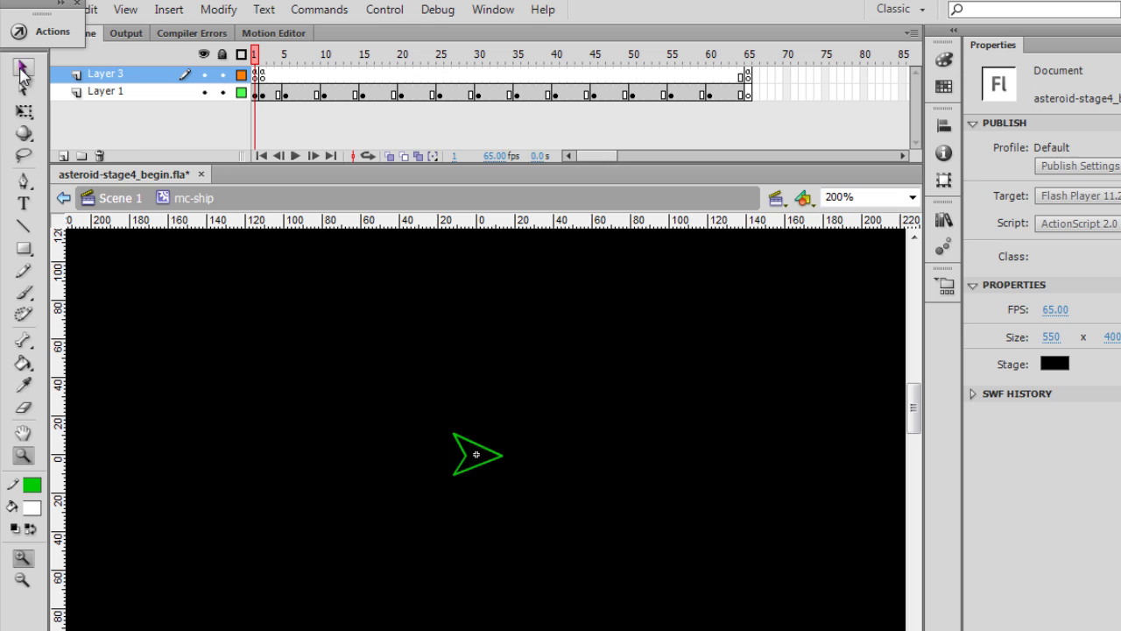
# - Marquee-select the green ship outline, copy it with Edit > Copy, and go back to Scene 1
pyautogui.hotkey('ctrl', 'a')
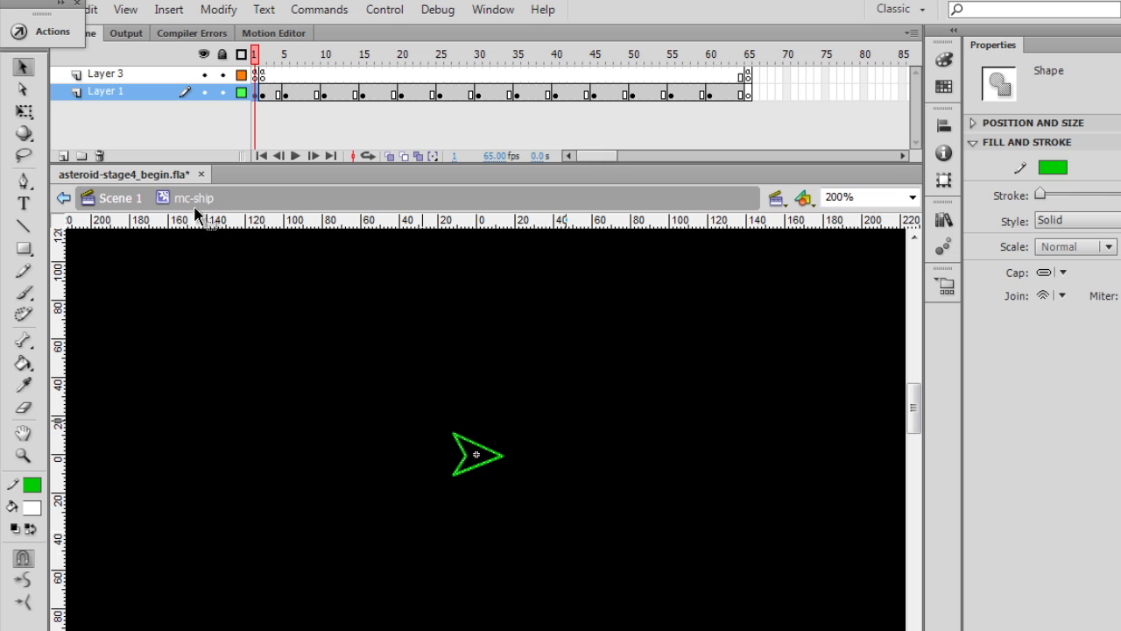
pyautogui.click(430, 490)
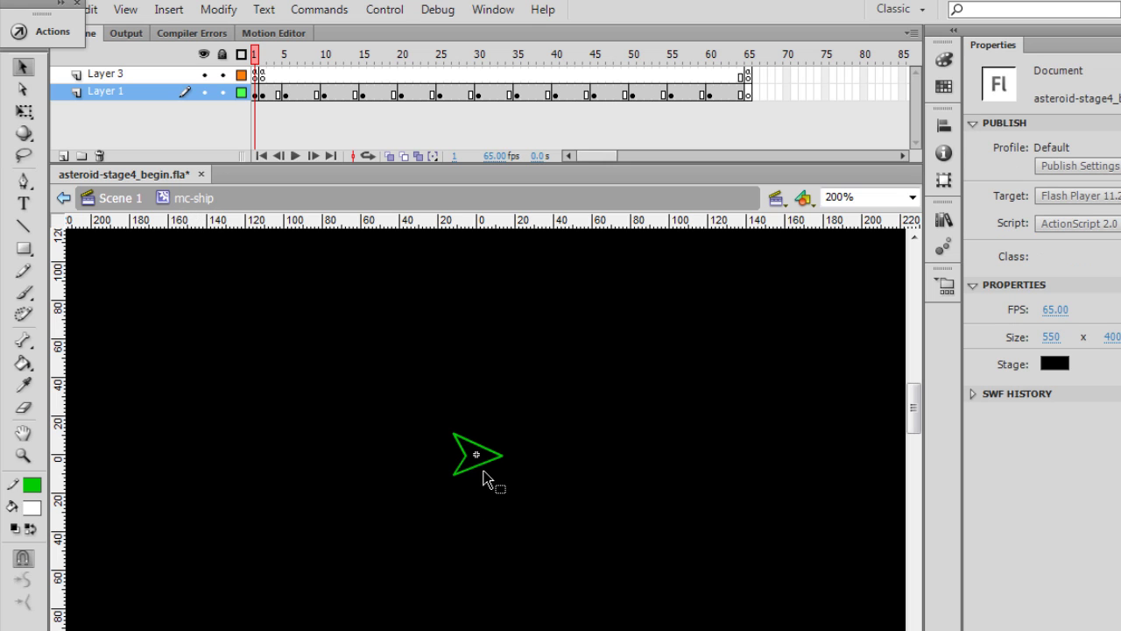
pyautogui.moveTo(428, 430); pyautogui.dragTo(543, 538)
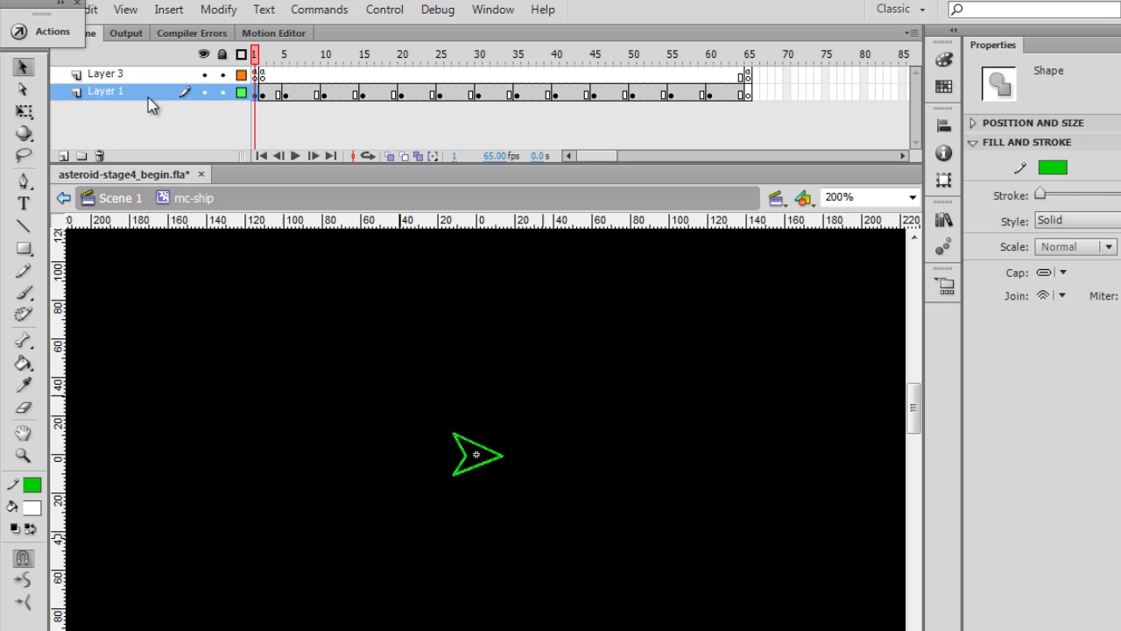
pyautogui.click(90, 9)
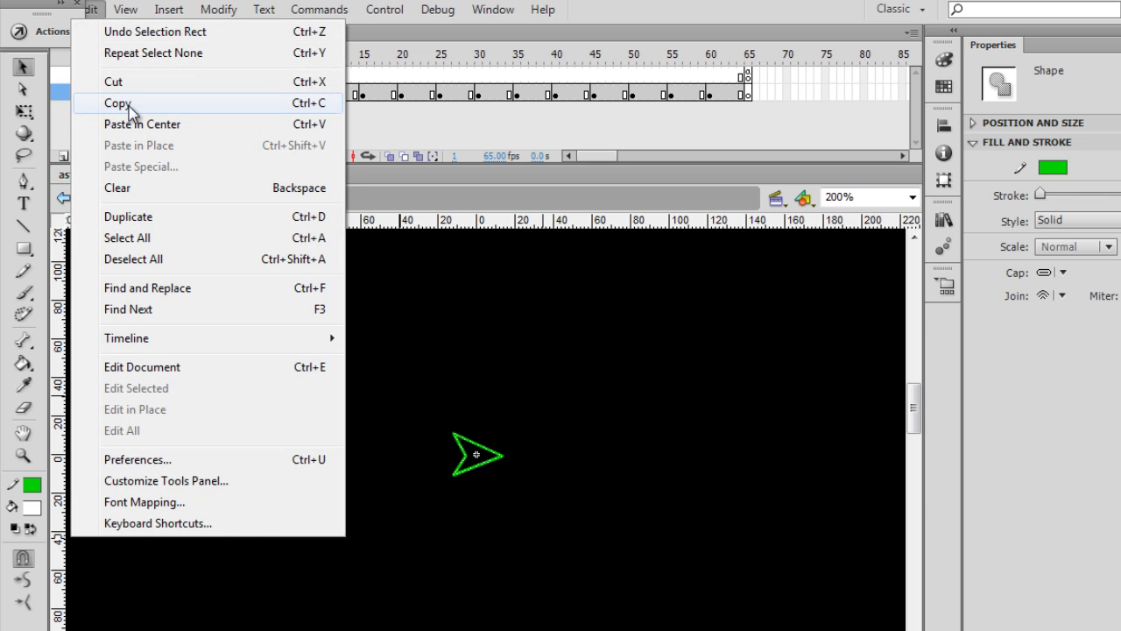
pyautogui.click(129, 106)
pyautogui.click(121, 198)
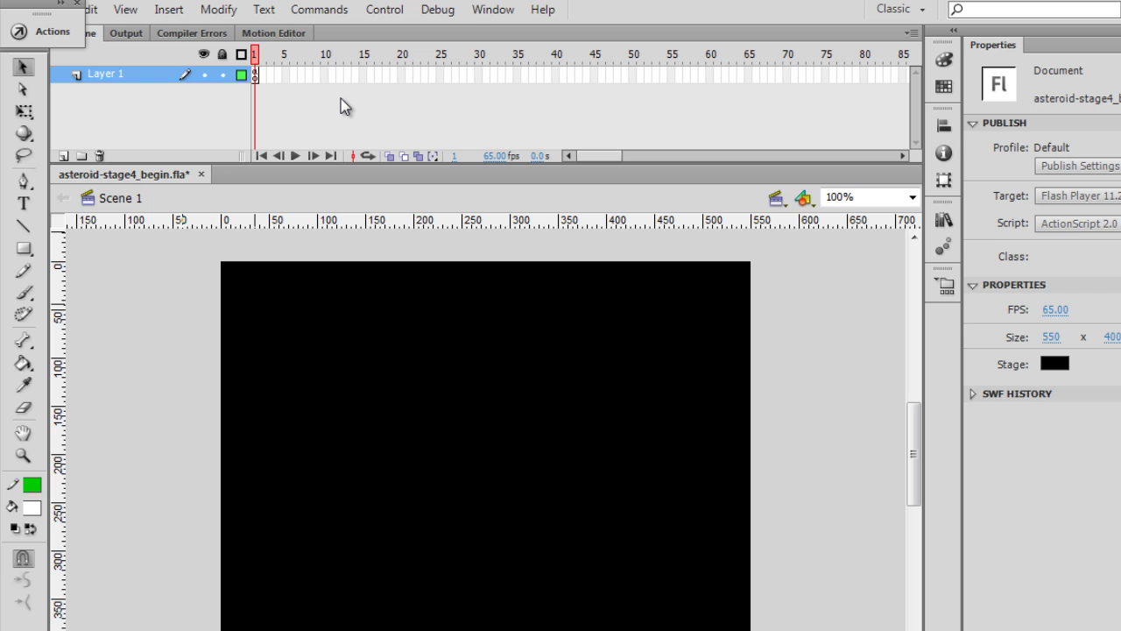
# - Create the mc-lives movie clip symbol and paste the ship into it in place
pyautogui.click(169, 10)
pyautogui.click(197, 33)
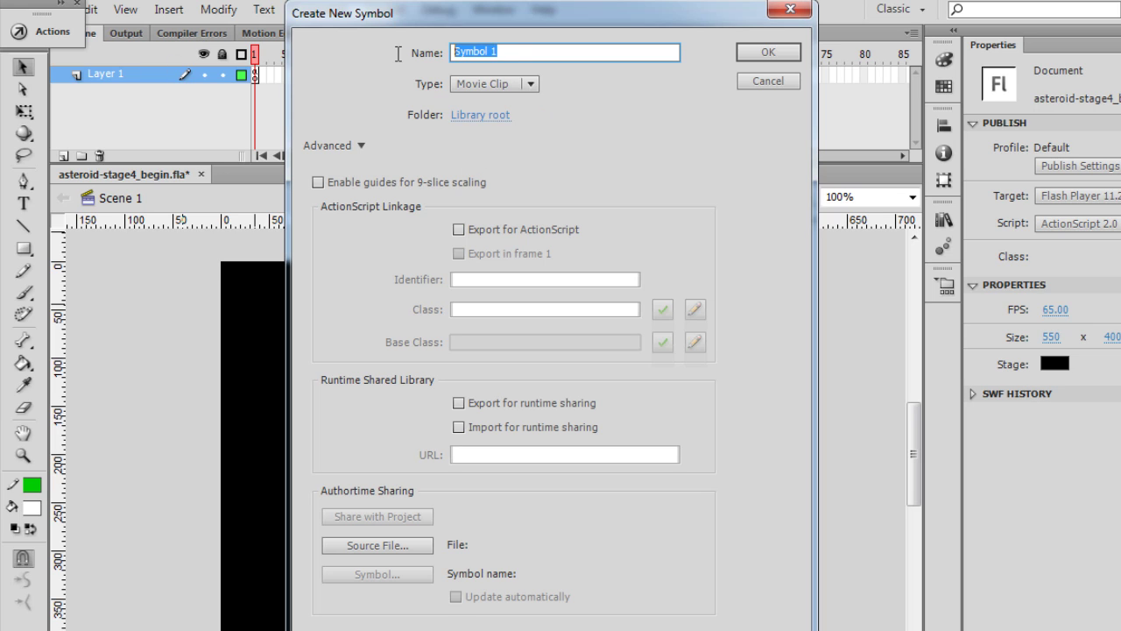
pyautogui.write('mc-lives')
pyautogui.click(757, 53)
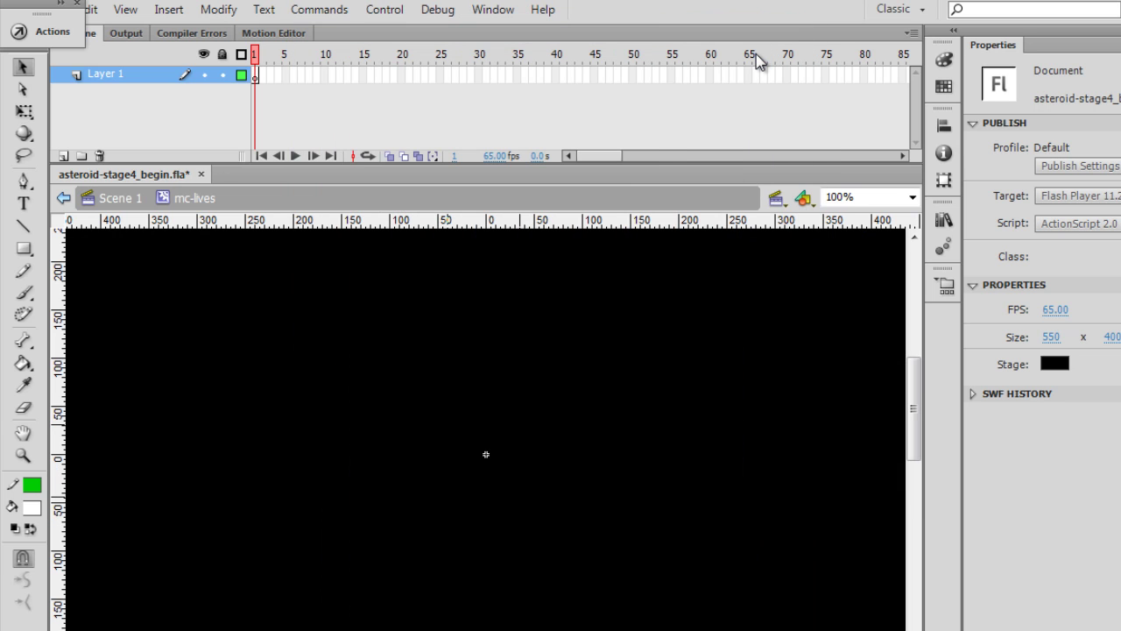
pyautogui.click(87, 9)
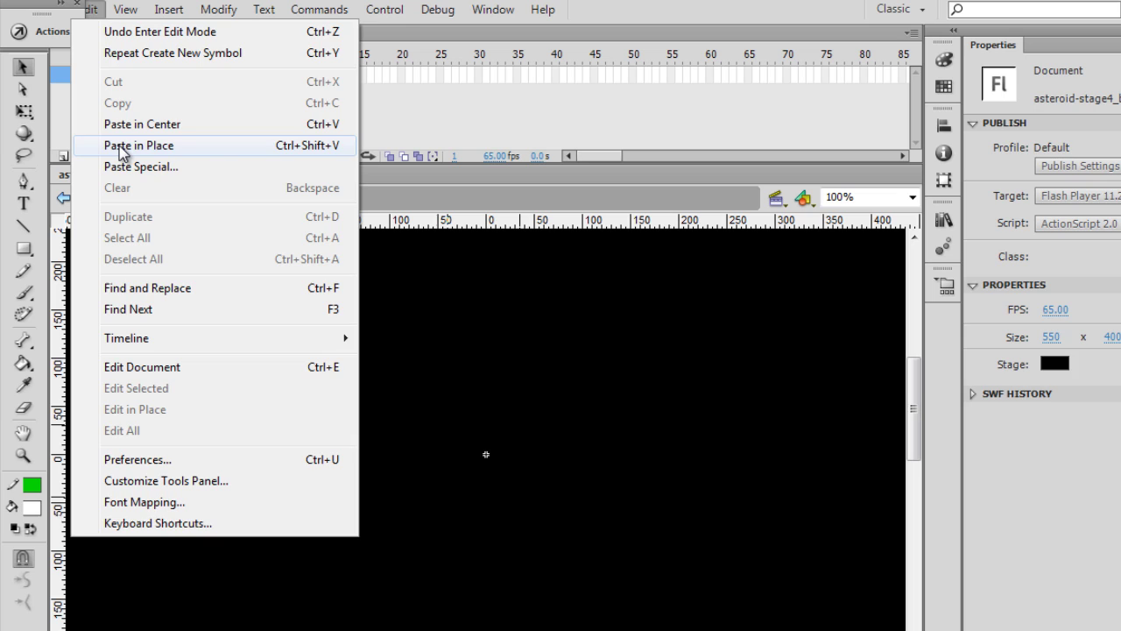
pyautogui.click(122, 147)
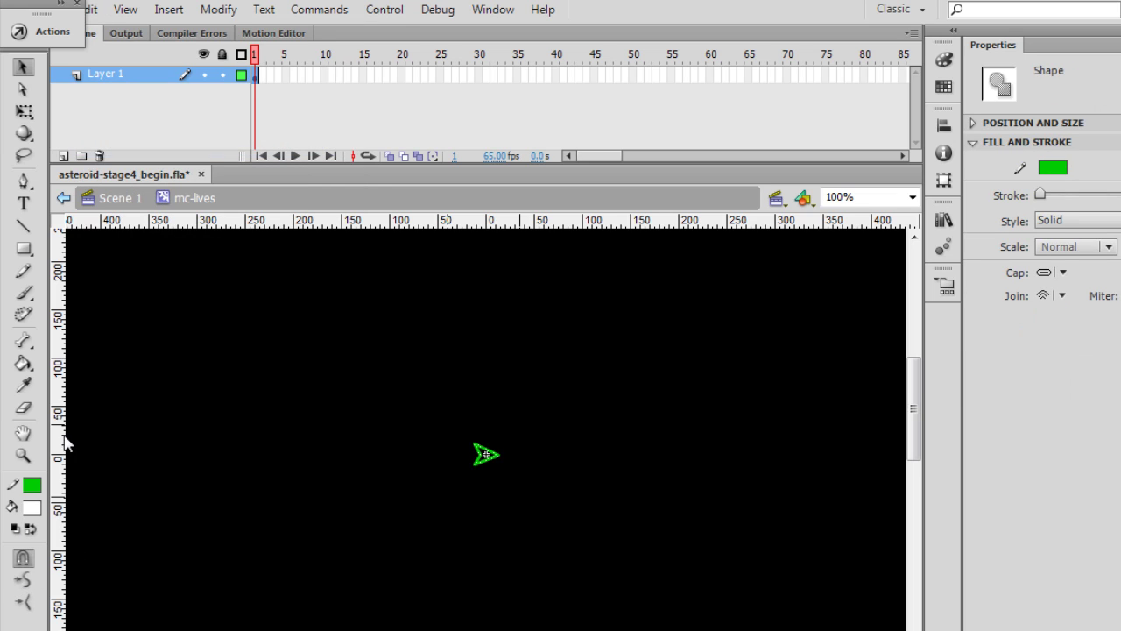
# - Zoom in on the pasted green ship, rotate it 90° counterclockwise to point up, and nudge it left
pyautogui.click(24, 456)
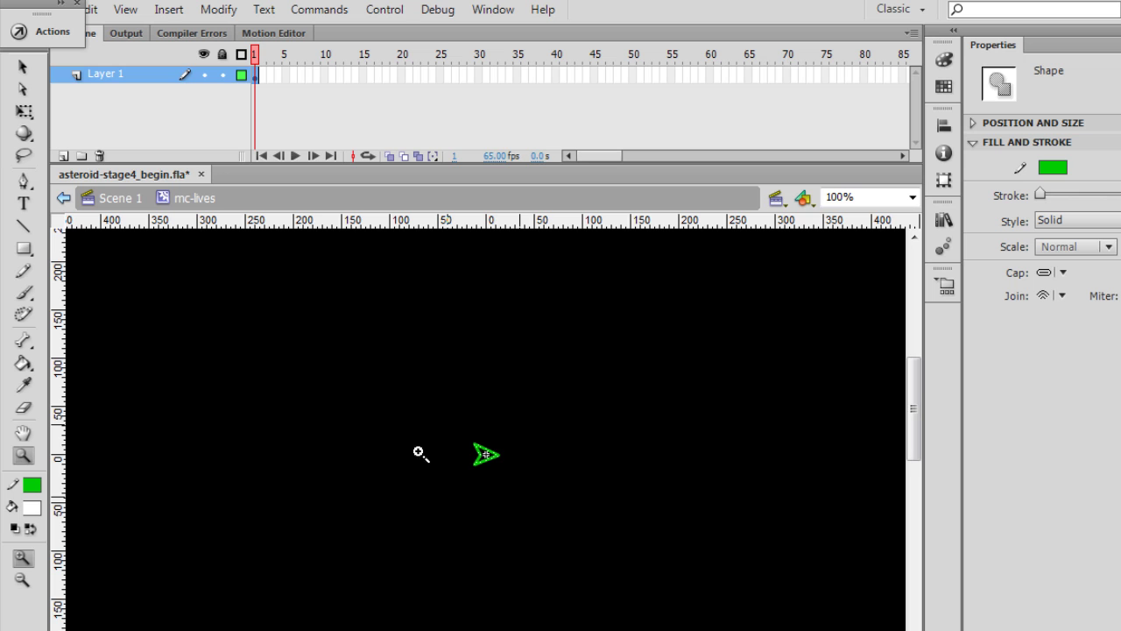
pyautogui.click(487, 464)
pyautogui.click(218, 9)
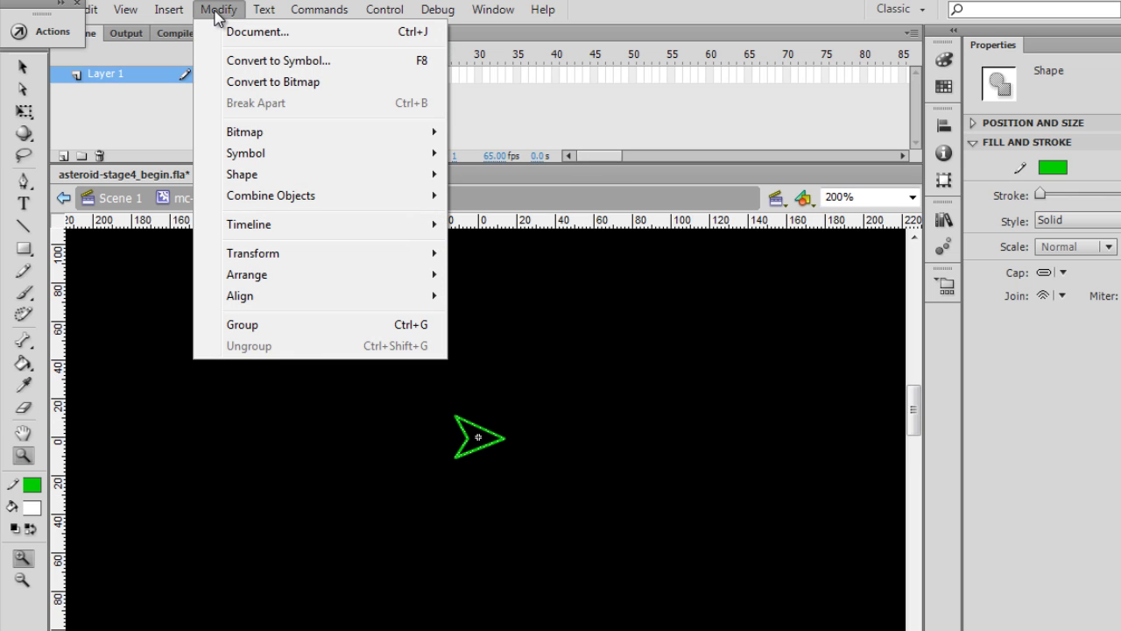
pyautogui.moveTo(282, 259)
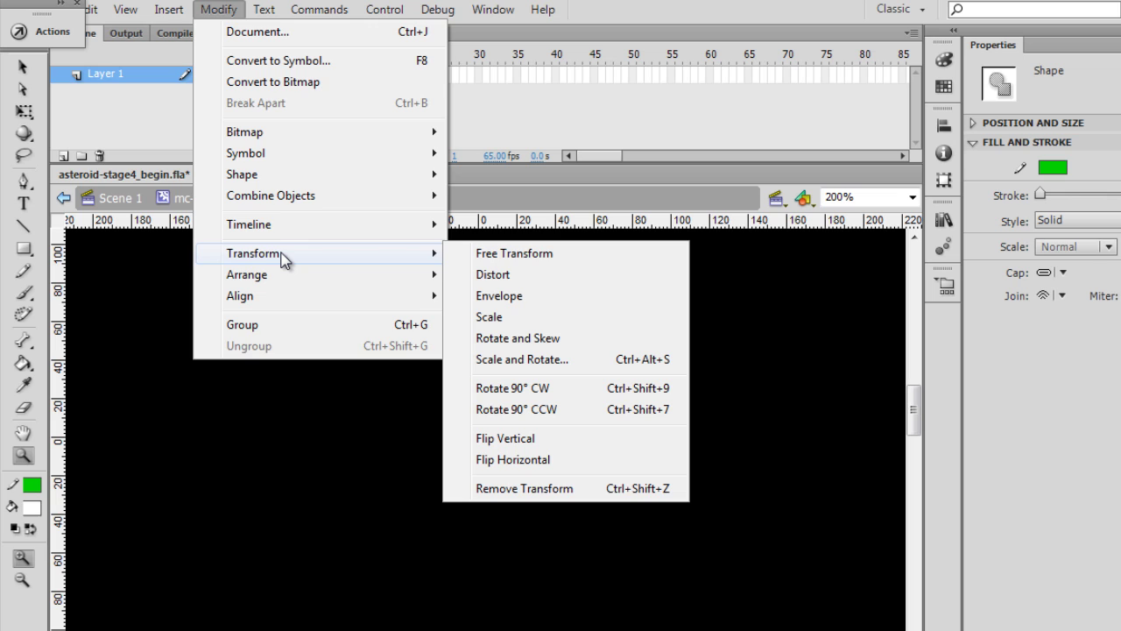
pyautogui.click(533, 410)
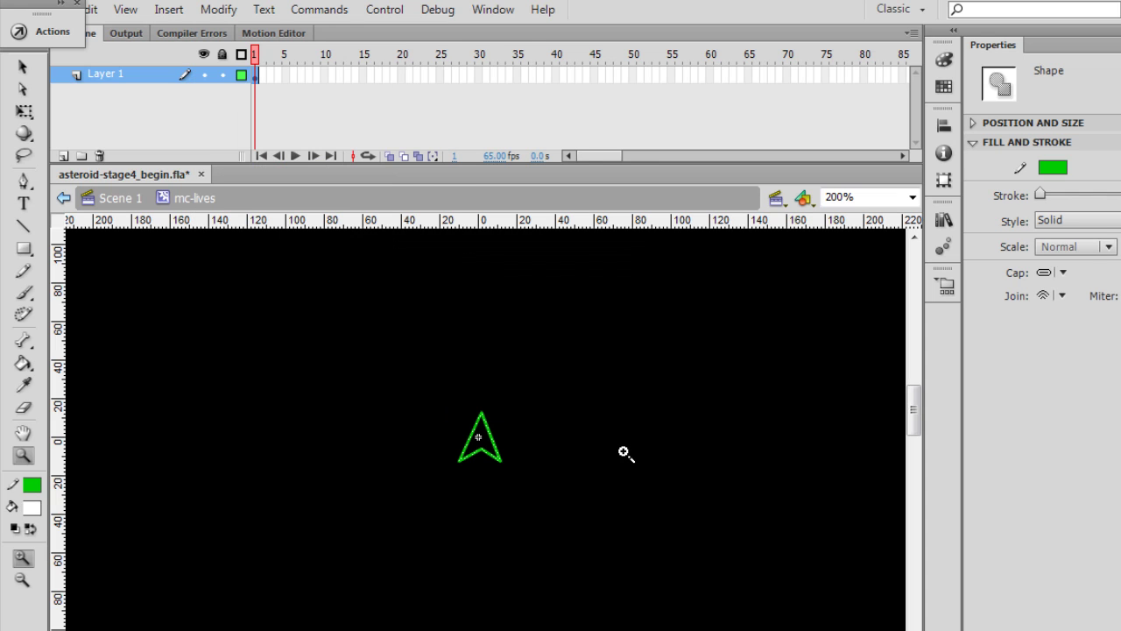
pyautogui.press('Left')
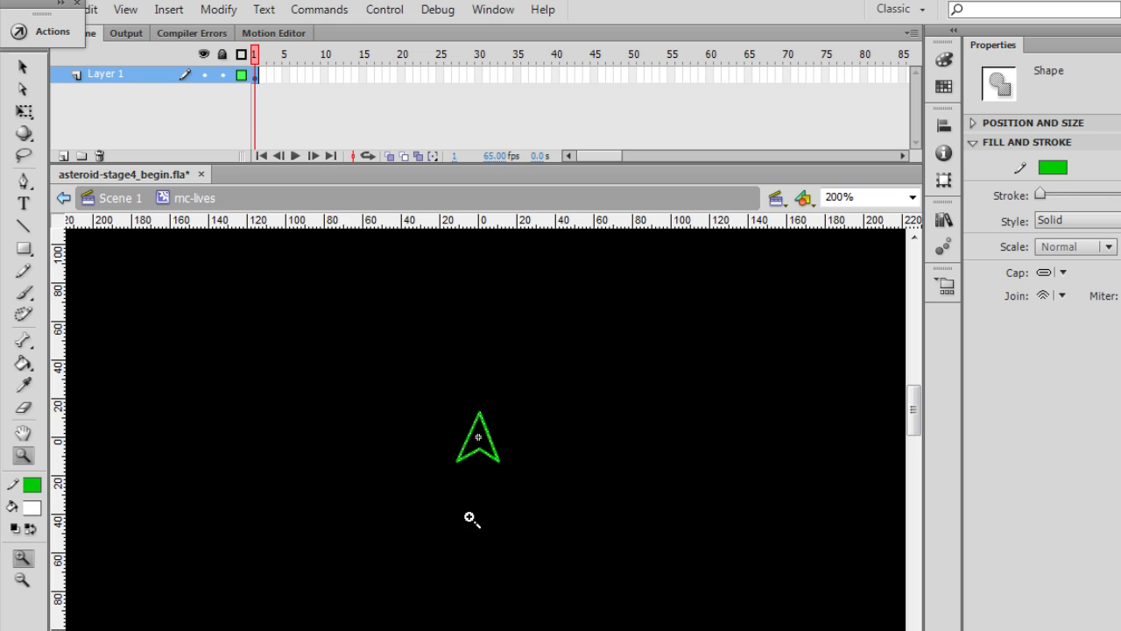
# - Add a keyframe at frame 2 and paste a second ship in place, shifted left
pyautogui.rightClick(265, 78)
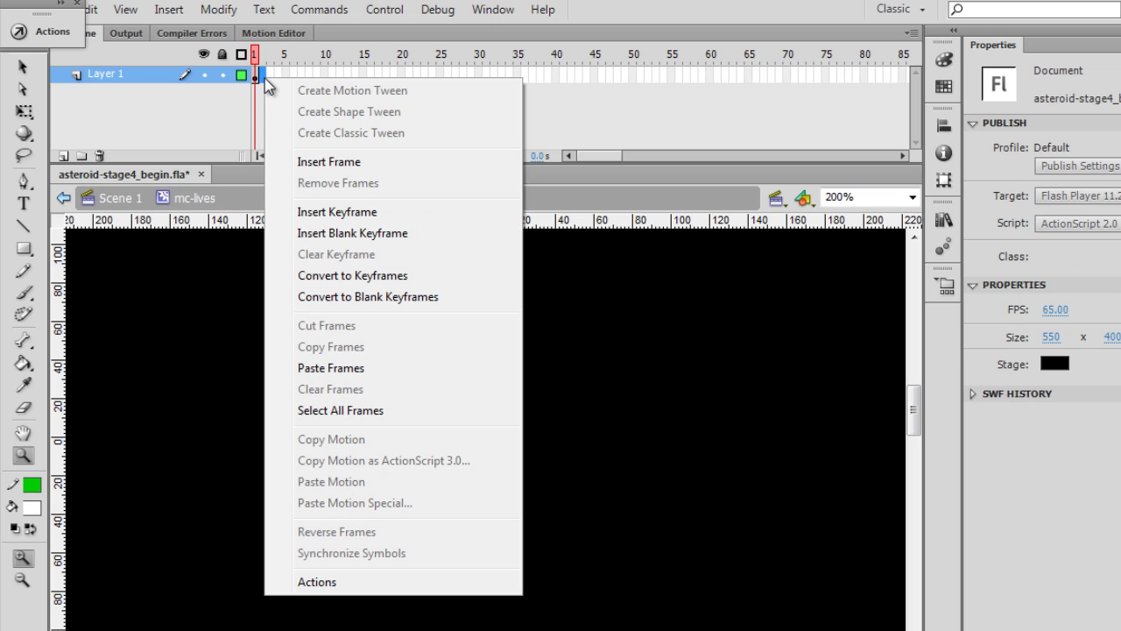
pyautogui.click(321, 213)
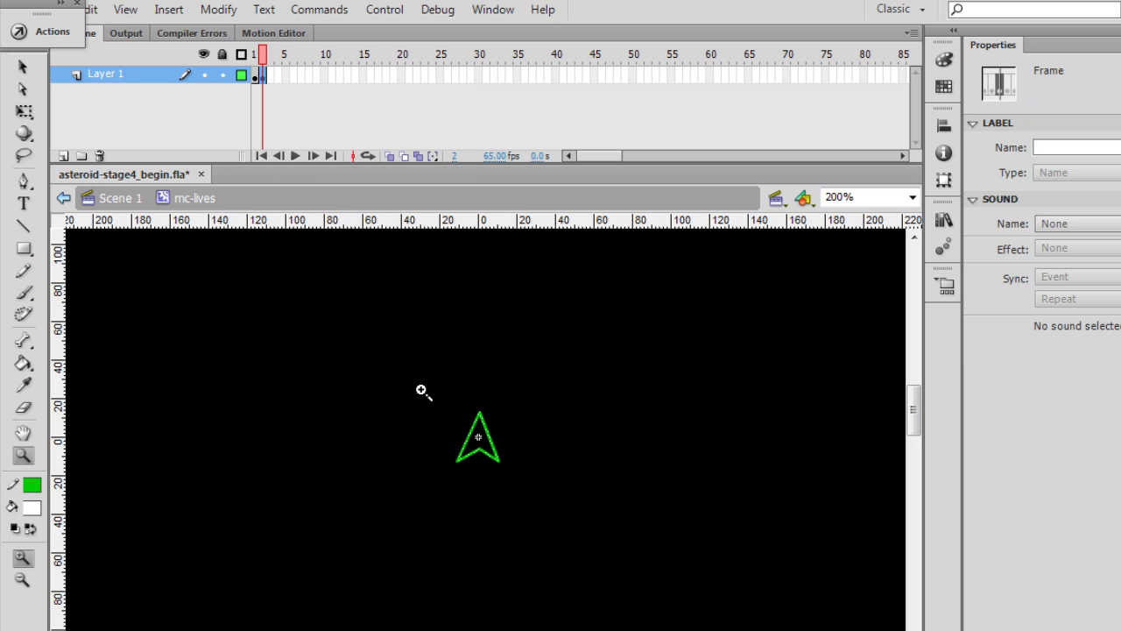
pyautogui.click(23, 67)
pyautogui.moveTo(413, 360); pyautogui.dragTo(524, 490)
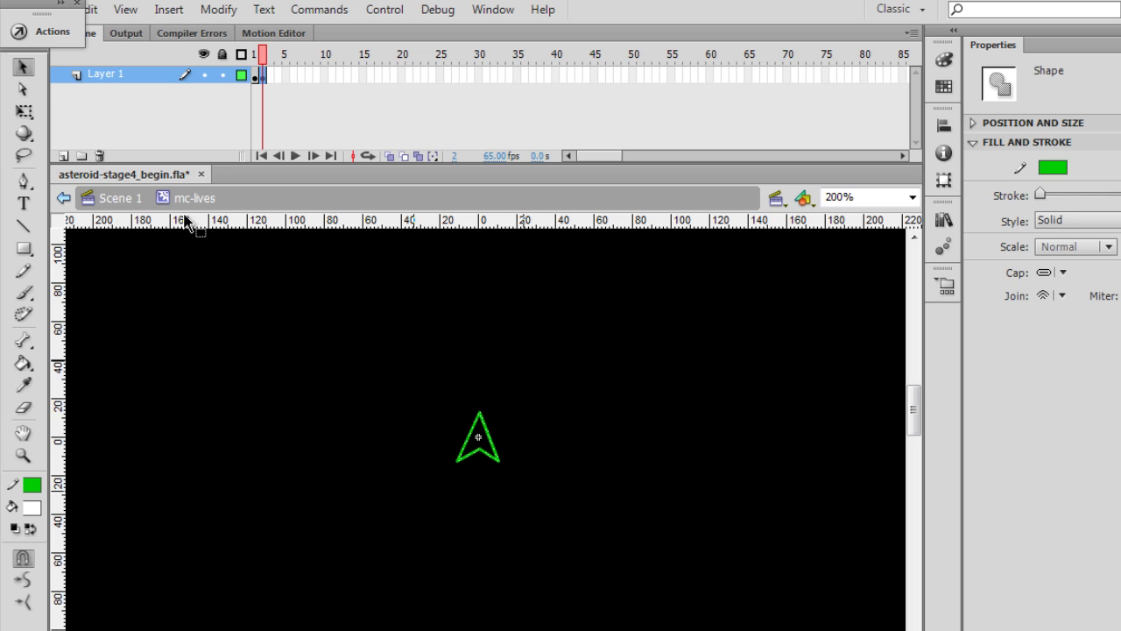
pyautogui.click(91, 10)
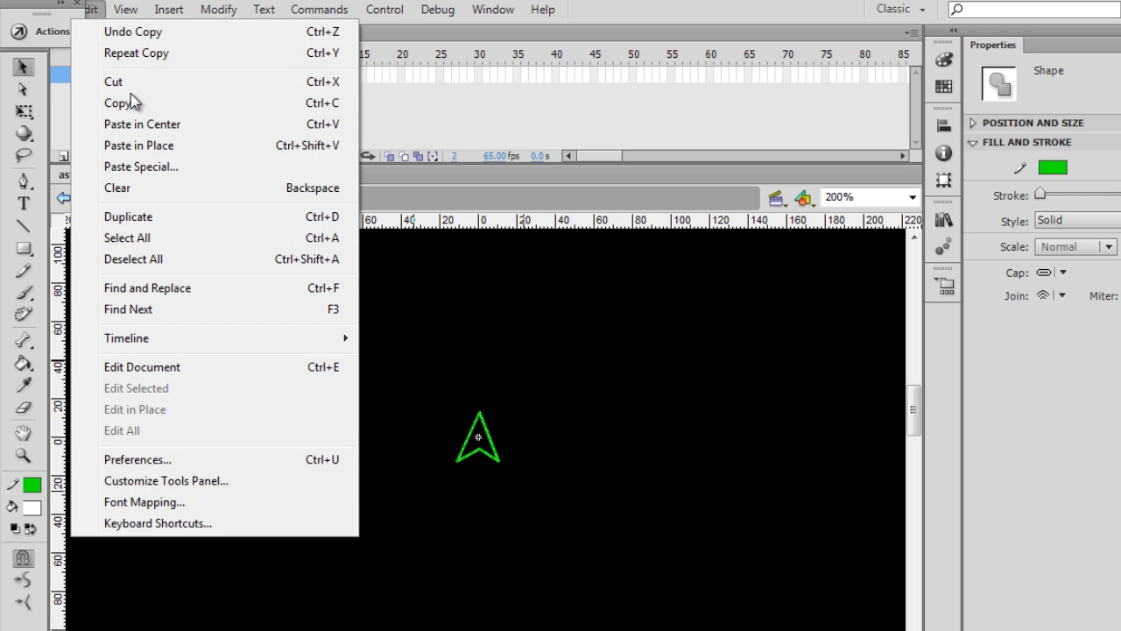
pyautogui.click(134, 145)
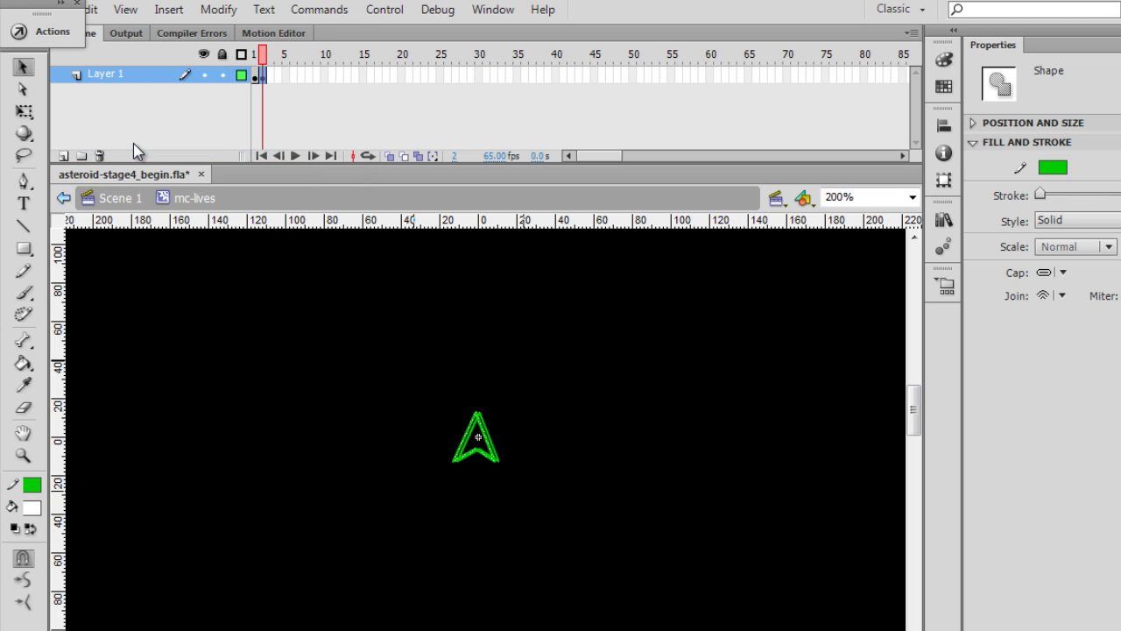
pyautogui.press('Left')
pyautogui.press('Left')
pyautogui.press('Left')
pyautogui.press('Left')
pyautogui.press('Left')
pyautogui.press('Left')
pyautogui.press('Left')
pyautogui.press('Left')
pyautogui.press('Left')
pyautogui.press('Left')
pyautogui.press('Left')
pyautogui.press('Left')
pyautogui.press('Left')
pyautogui.press('Left')
pyautogui.press('Left')
pyautogui.press('Left')
pyautogui.press('Left')
pyautogui.press('Left')
pyautogui.press('Left')
pyautogui.press('Left')
pyautogui.press('Left')
pyautogui.press('Left')
pyautogui.press('Left')
pyautogui.press('Left')
pyautogui.press('Left')
pyautogui.press('Left')
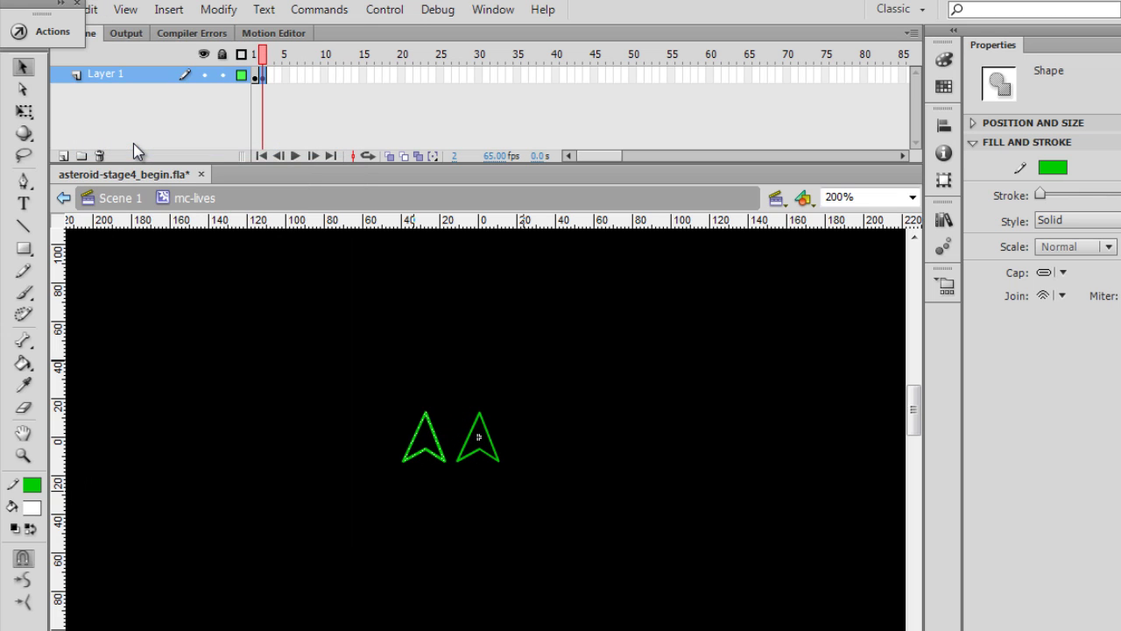
# - Add a keyframe at frame 3 and paste a third ship to the left of the others
pyautogui.rightClick(271, 77)
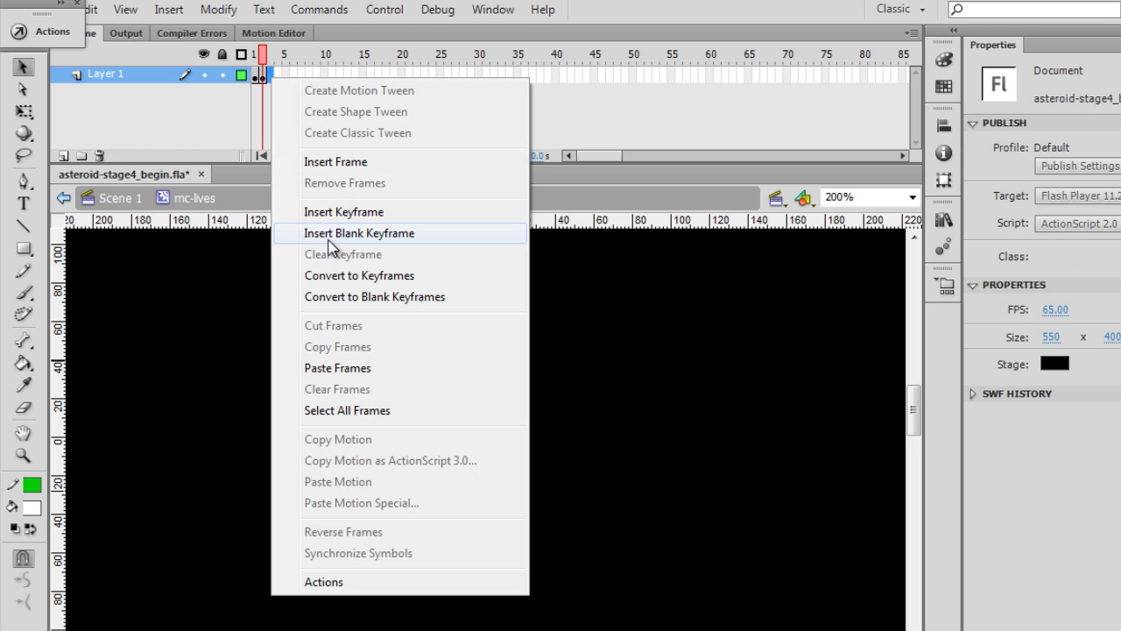
pyautogui.click(333, 212)
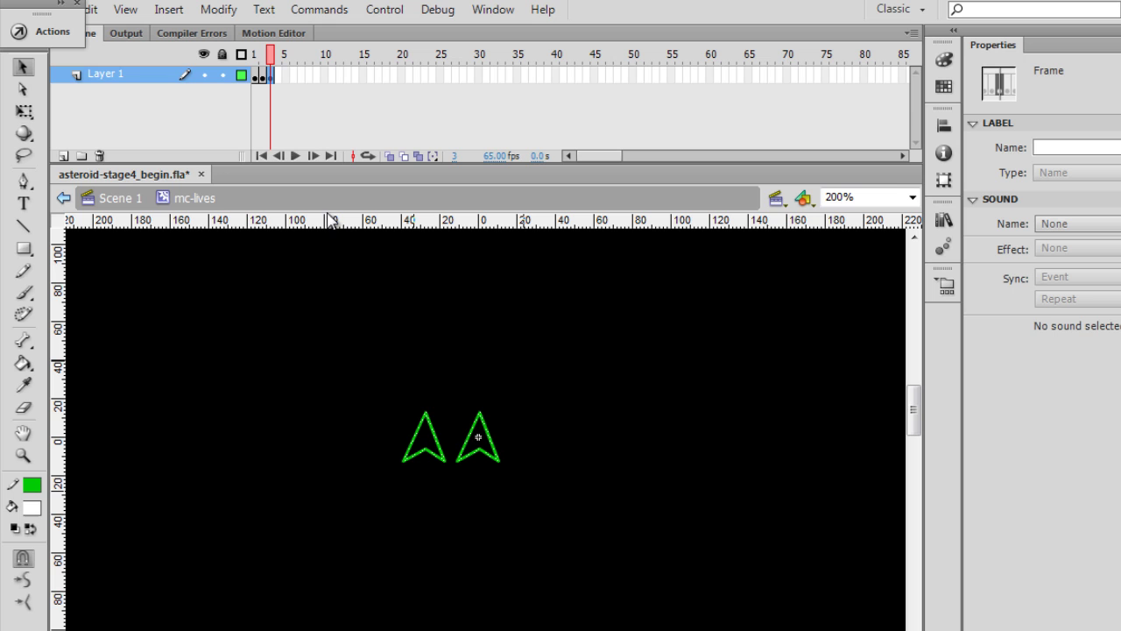
pyautogui.click(92, 10)
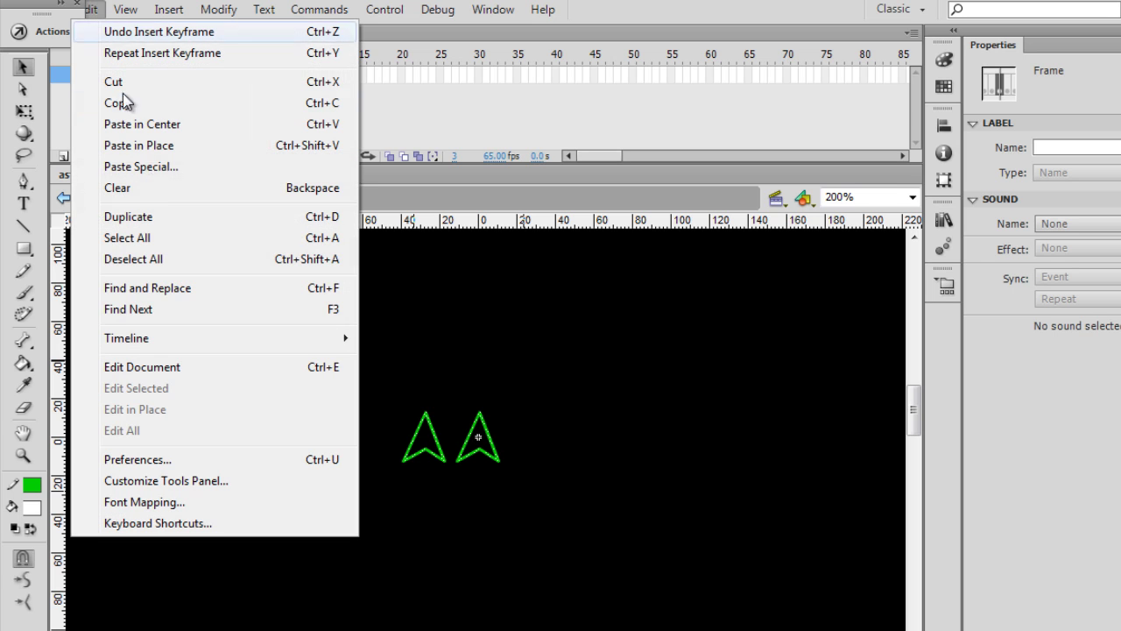
pyautogui.click(146, 147)
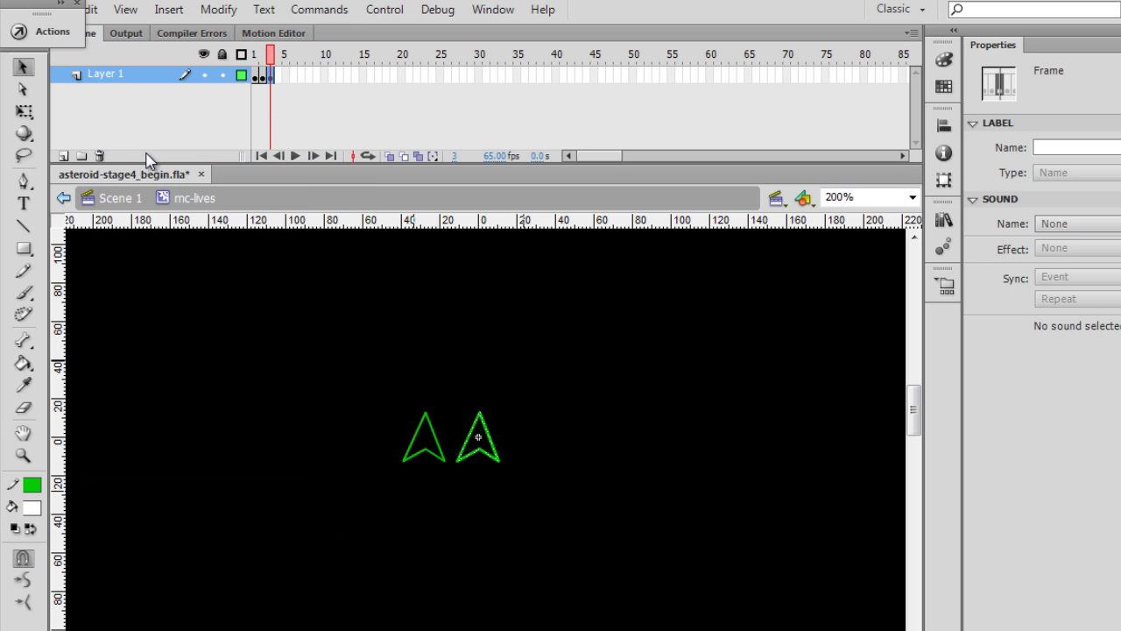
pyautogui.press('Left')
pyautogui.press('Left')
pyautogui.press('Left')
pyautogui.press('Left')
pyautogui.press('Left')
pyautogui.press('Left')
pyautogui.press('Left')
pyautogui.press('Left')
pyautogui.press('Left')
pyautogui.press('Left')
pyautogui.press('Left')
pyautogui.press('Left')
pyautogui.press('Left')
pyautogui.press('Left')
pyautogui.press('Left')
pyautogui.press('Left')
pyautogui.press('Left')
pyautogui.press('Left')
pyautogui.press('Left')
pyautogui.press('Left')
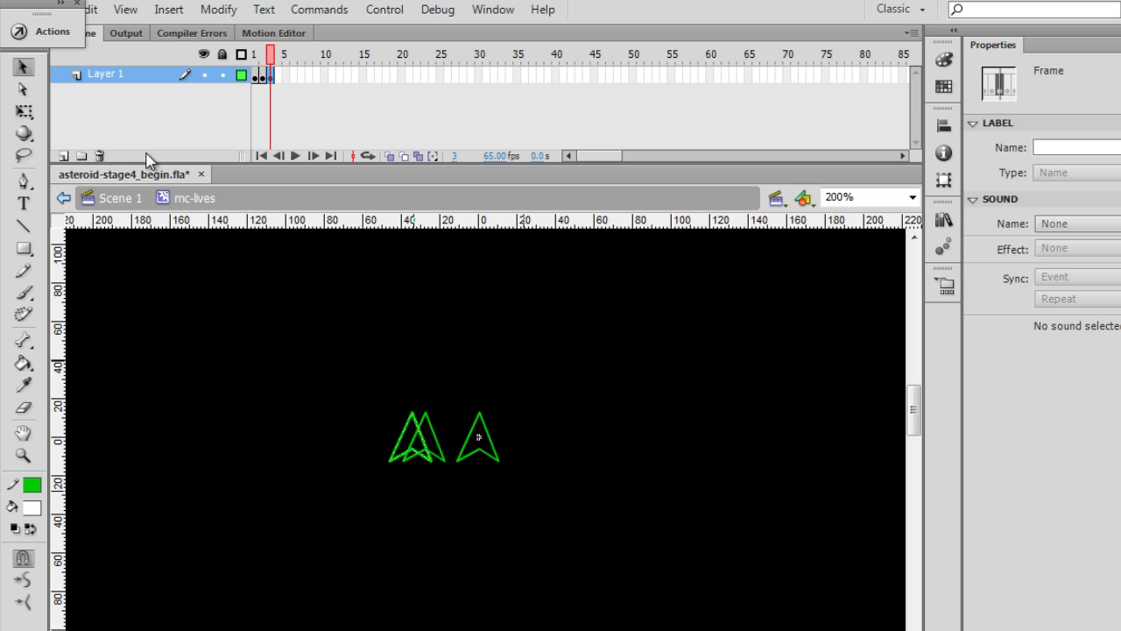
pyautogui.press('Left')
pyautogui.press('Left')
pyautogui.press('Left')
pyautogui.press('Left')
pyautogui.press('Left')
pyautogui.press('Left')
pyautogui.press('Left')
pyautogui.press('Left')
pyautogui.press('Left')
pyautogui.press('Left')
pyautogui.press('Left')
pyautogui.press('Left')
pyautogui.press('Left')
pyautogui.press('Left')
pyautogui.press('Left')
pyautogui.press('Left')
pyautogui.press('Left')
pyautogui.press('Left')
pyautogui.press('Left')
pyautogui.press('Left')
# - Add a keyframe at frame 4 and paste a fourth ship in place at the left of the row
pyautogui.click(276, 77)
pyautogui.rightClick(277, 76)
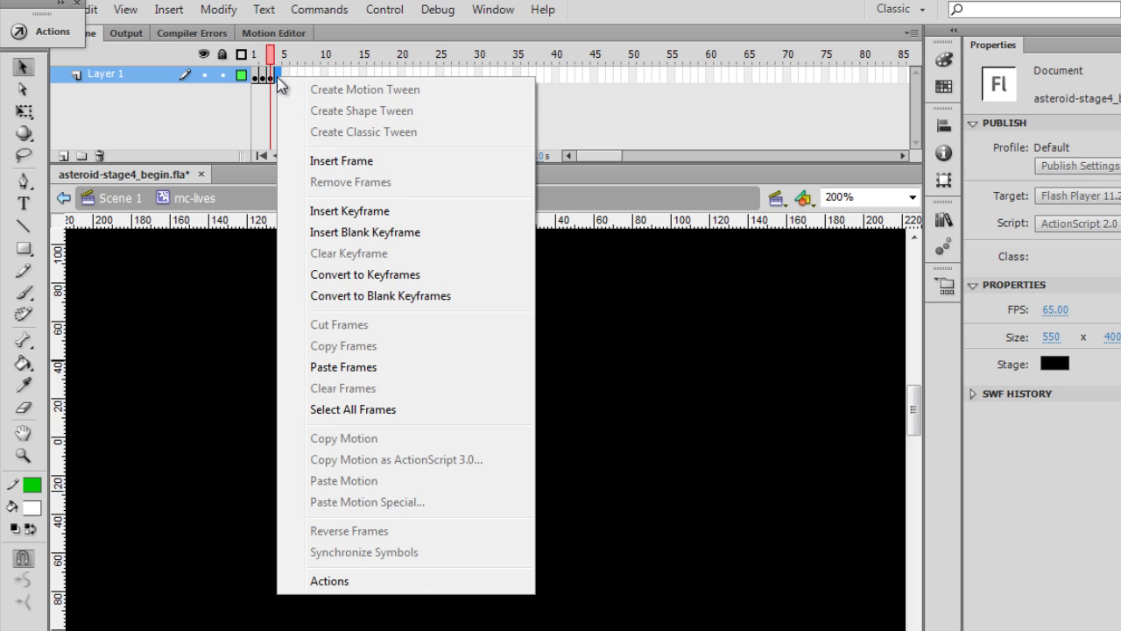
pyautogui.click(323, 214)
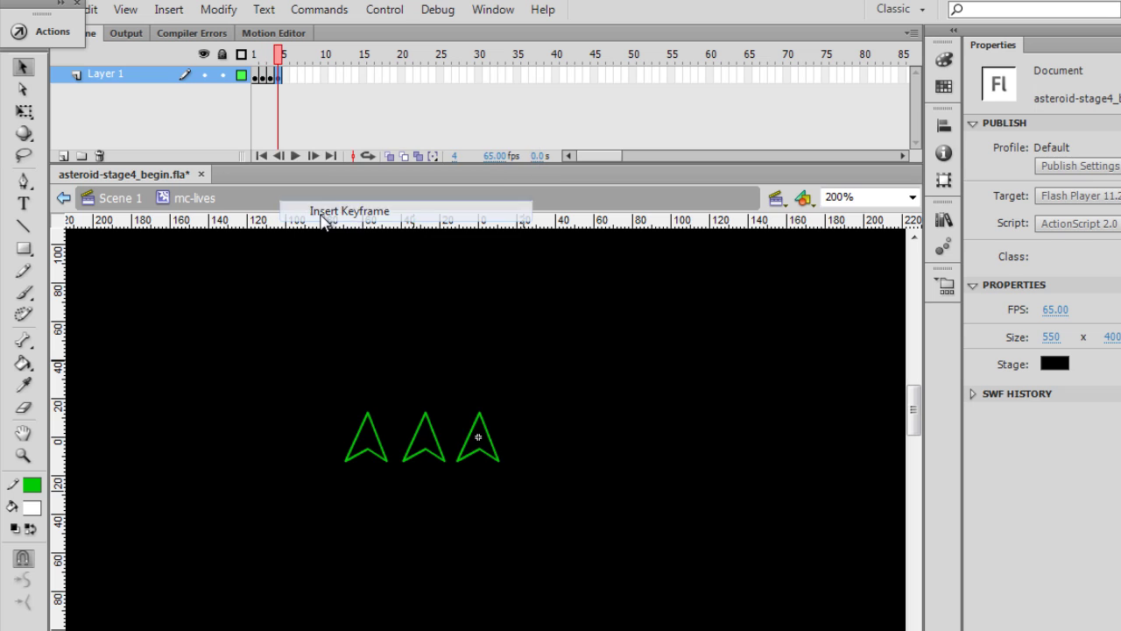
pyautogui.click(91, 9)
pyautogui.click(132, 146)
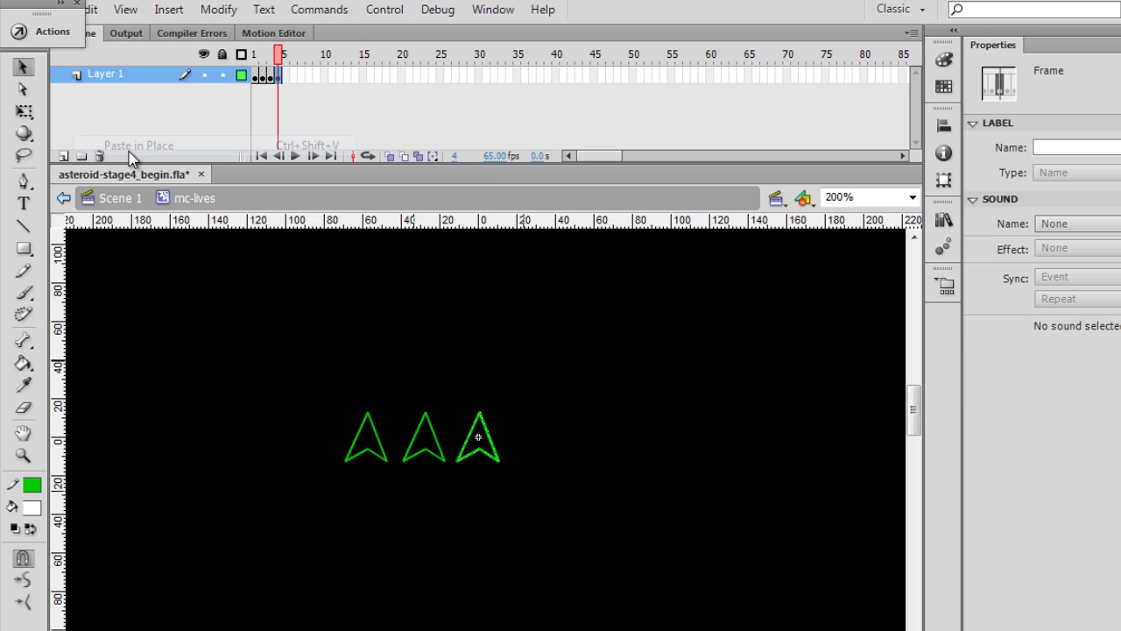
pyautogui.press('Left')
pyautogui.press('Left')
pyautogui.press('Left')
pyautogui.press('Left')
pyautogui.press('Left')
pyautogui.press('Left')
pyautogui.press('Left')
pyautogui.press('Left')
pyautogui.press('Left')
pyautogui.press('Left')
pyautogui.press('Left')
pyautogui.press('Left')
pyautogui.press('Left')
pyautogui.press('Left')
pyautogui.press('Left')
pyautogui.press('Left')
pyautogui.press('Left')
pyautogui.press('Left')
pyautogui.press('Left')
pyautogui.press('Left')
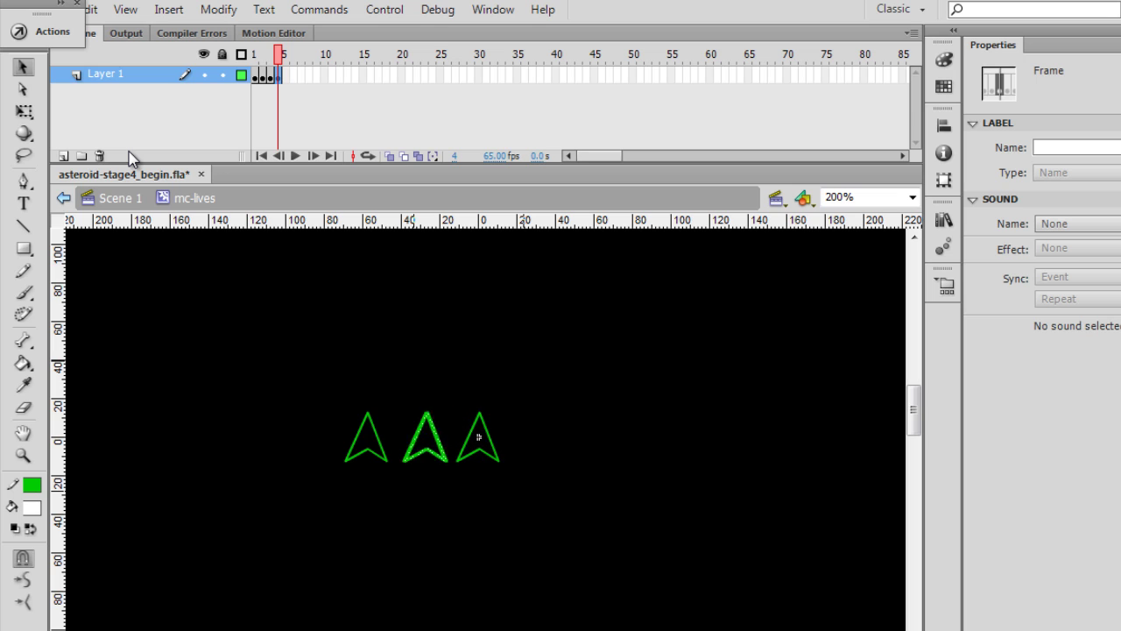
pyautogui.press('Left')
pyautogui.press('Left')
pyautogui.press('Left')
pyautogui.press('Left')
pyautogui.press('Left')
pyautogui.press('Left')
pyautogui.press('Left')
pyautogui.press('Left')
pyautogui.press('Left')
pyautogui.press('Left')
pyautogui.press('Left')
pyautogui.press('Left')
pyautogui.press('Left')
pyautogui.press('Left')
pyautogui.press('Left')
pyautogui.press('Left')
pyautogui.press('Left')
pyautogui.press('Left')
pyautogui.press('Left')
pyautogui.press('Left')
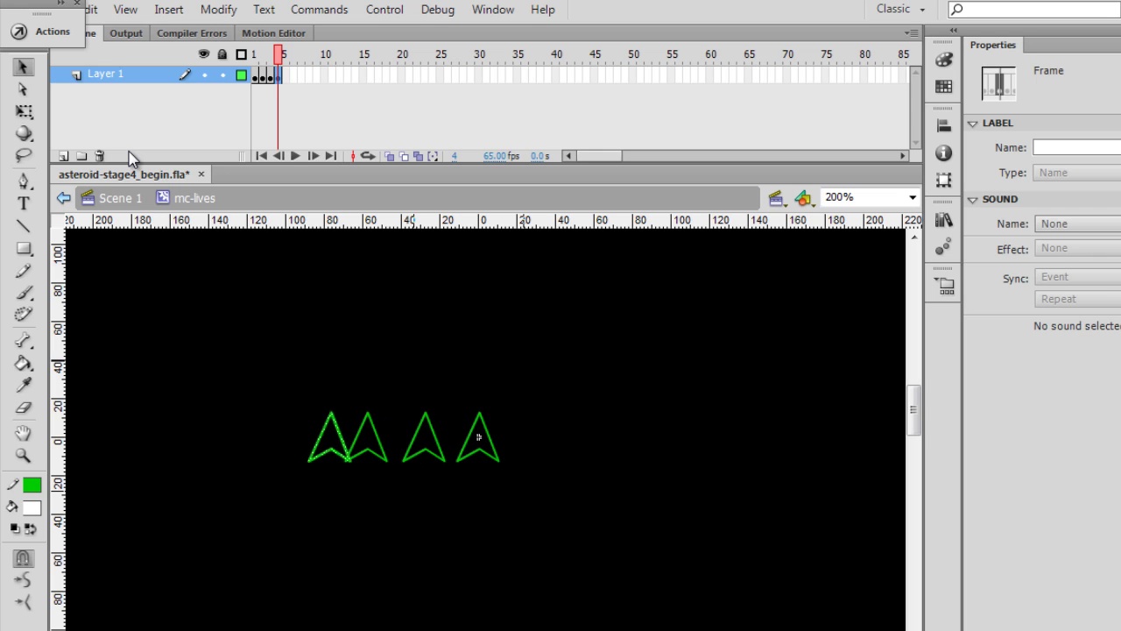
pyautogui.press('Left')
pyautogui.press('Left')
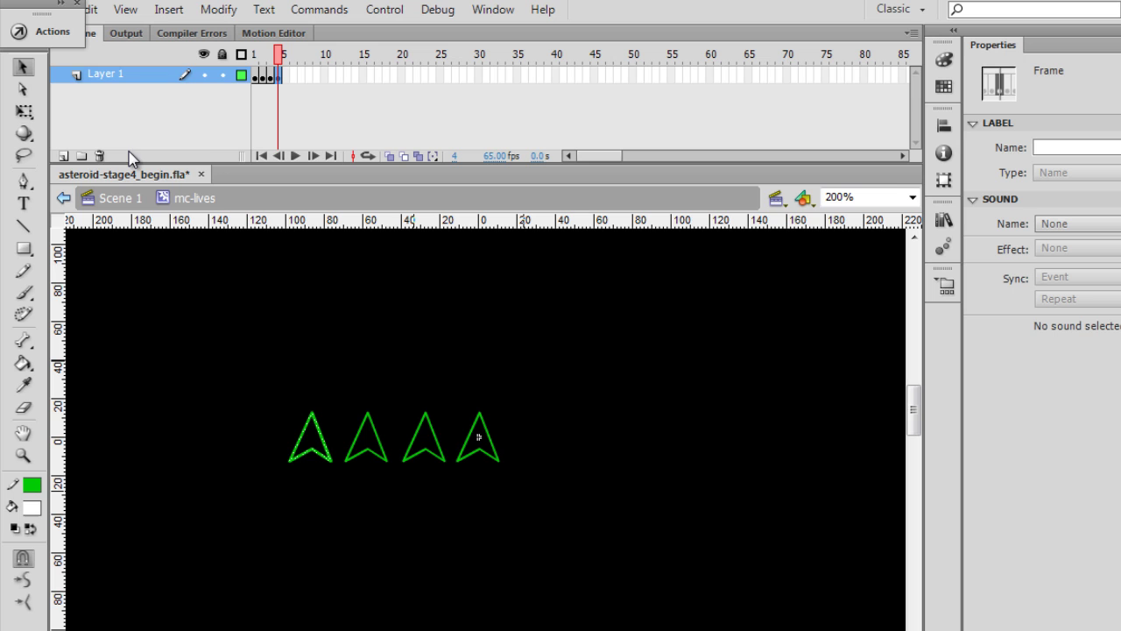
# - Add a keyframe at frame 5 and paste a fifth ship, shifted left to extend the row
pyautogui.rightClick(287, 75)
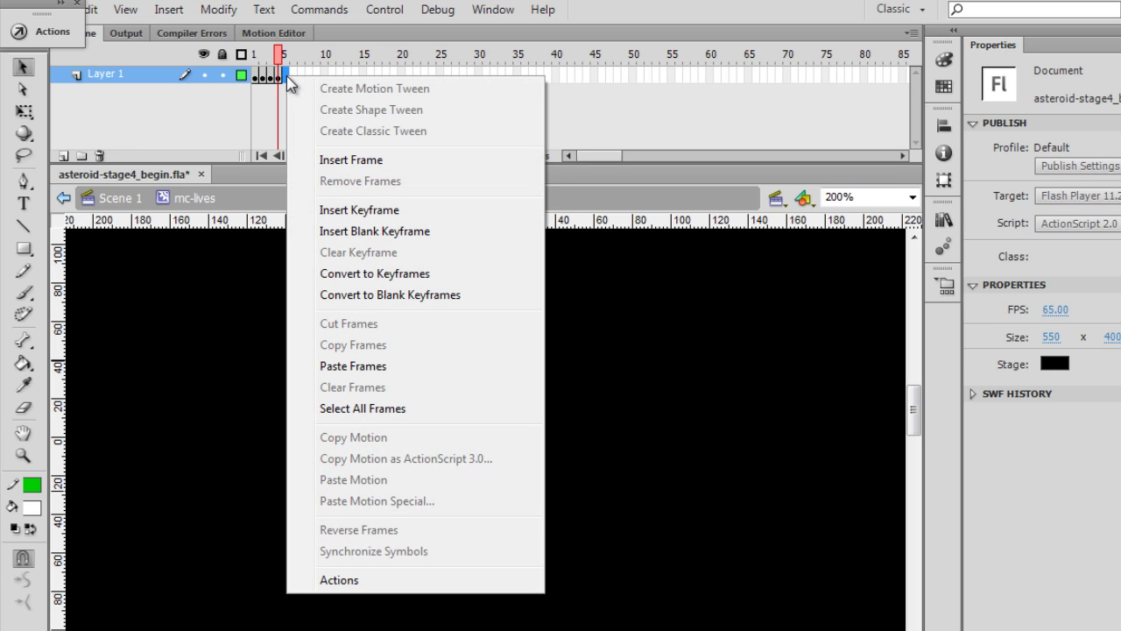
pyautogui.click(335, 214)
pyautogui.click(98, 11)
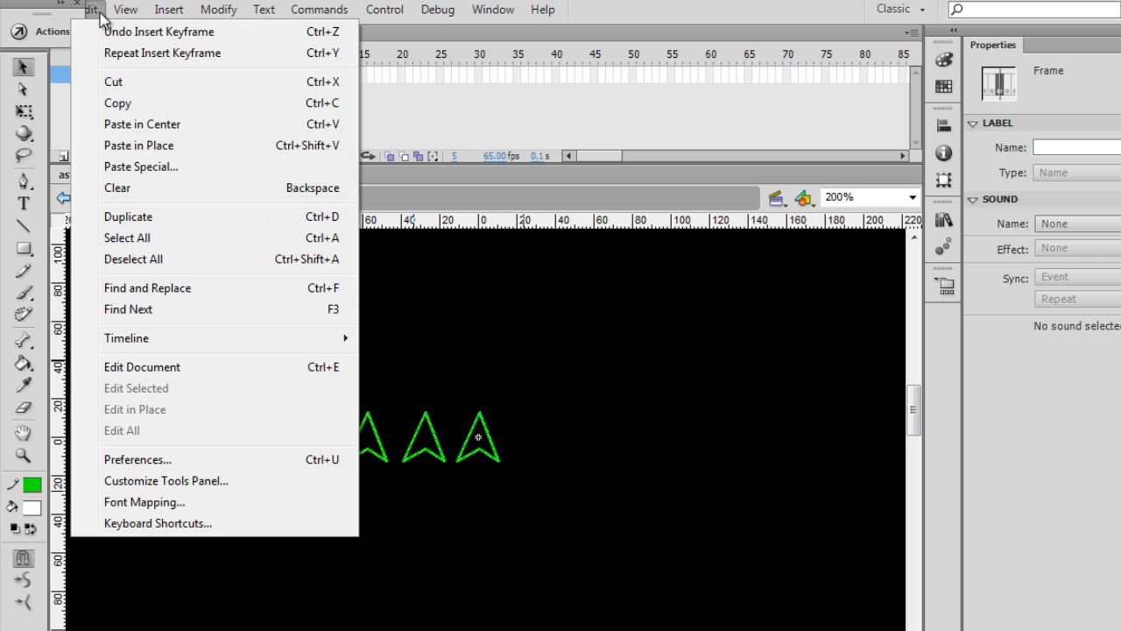
pyautogui.click(122, 146)
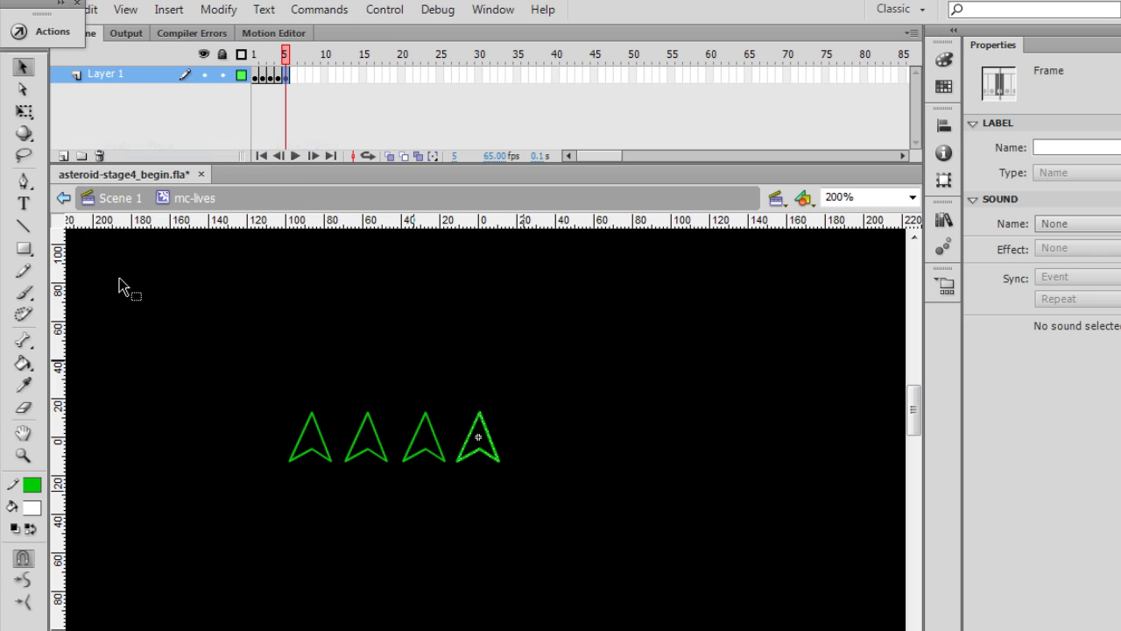
pyautogui.press('Left')
pyautogui.press('Left')
pyautogui.press('Left')
pyautogui.press('Left')
pyautogui.press('Left')
pyautogui.press('Left')
pyautogui.press('Left')
pyautogui.press('Left')
pyautogui.press('Left')
pyautogui.press('Left')
pyautogui.press('Left')
pyautogui.press('Left')
pyautogui.press('Left')
pyautogui.press('Left')
pyautogui.press('Left')
pyautogui.press('Left')
pyautogui.press('Left')
pyautogui.press('Left')
pyautogui.press('Left')
pyautogui.press('Left')
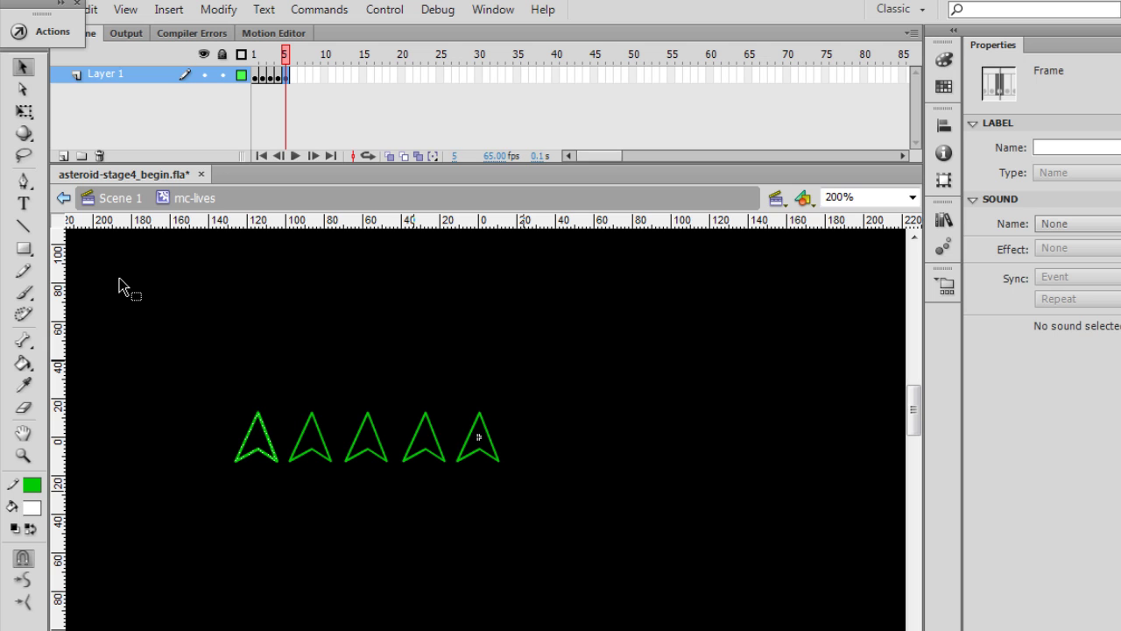
# - Insert a blank keyframe at Layer 1 frame 20, then add Layer 2 and select its frame 1
pyautogui.click(400, 75)
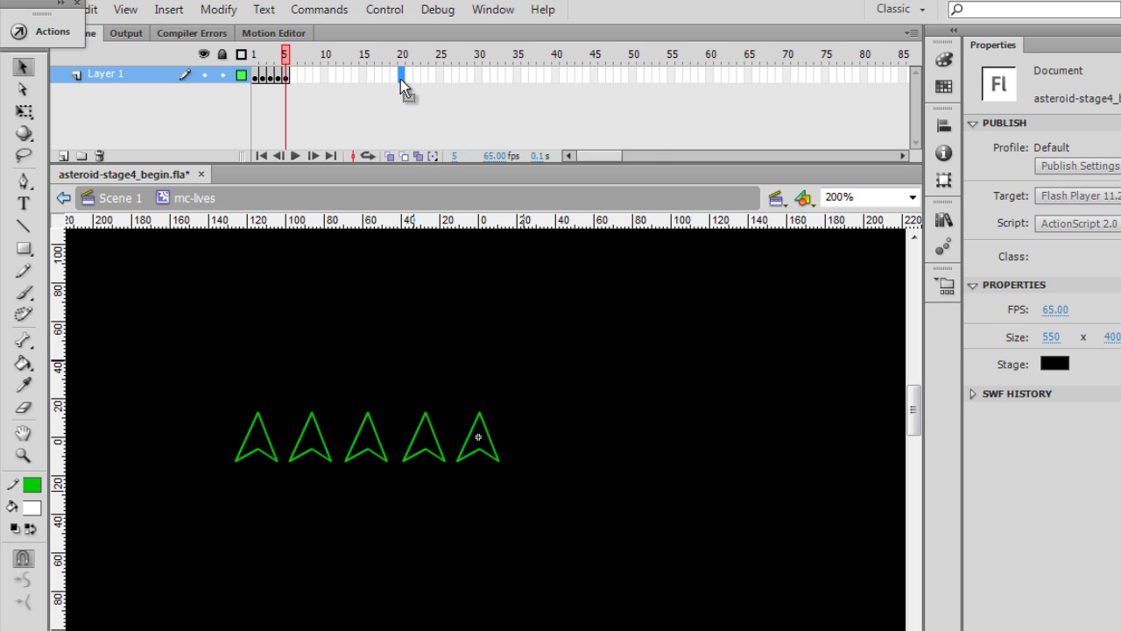
pyautogui.rightClick(401, 75)
pyautogui.click(450, 236)
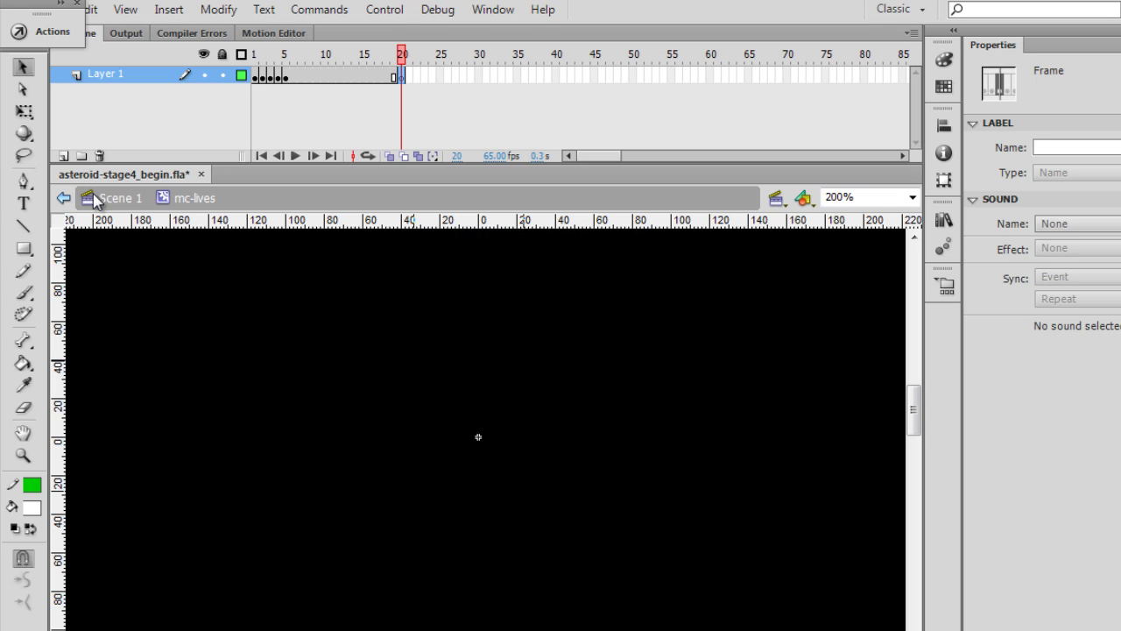
pyautogui.click(62, 156)
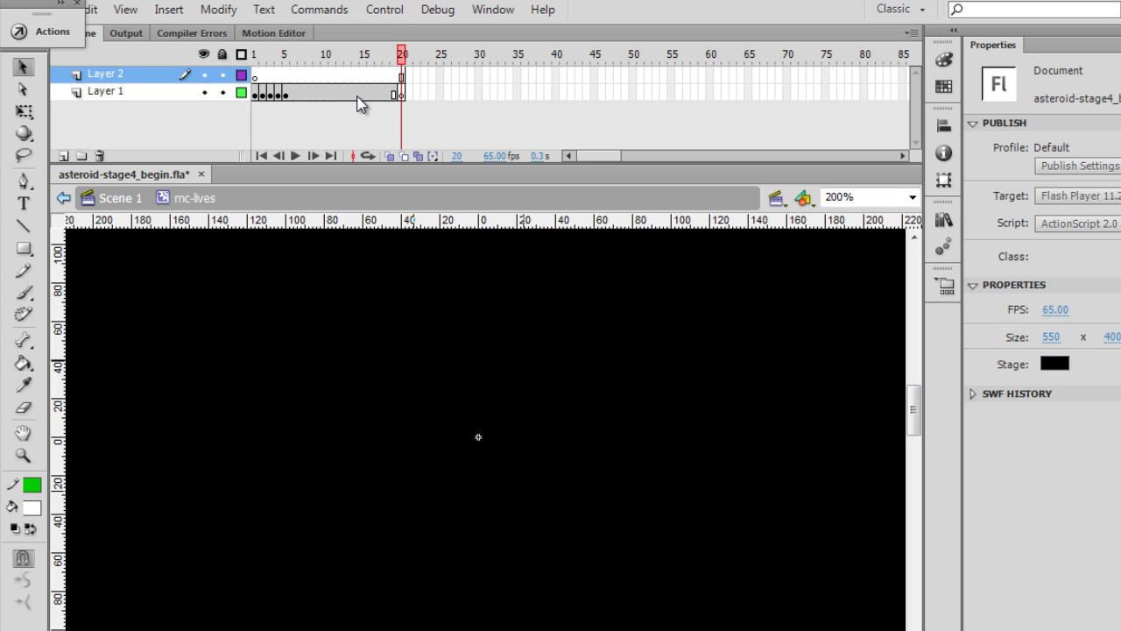
pyautogui.click(399, 77)
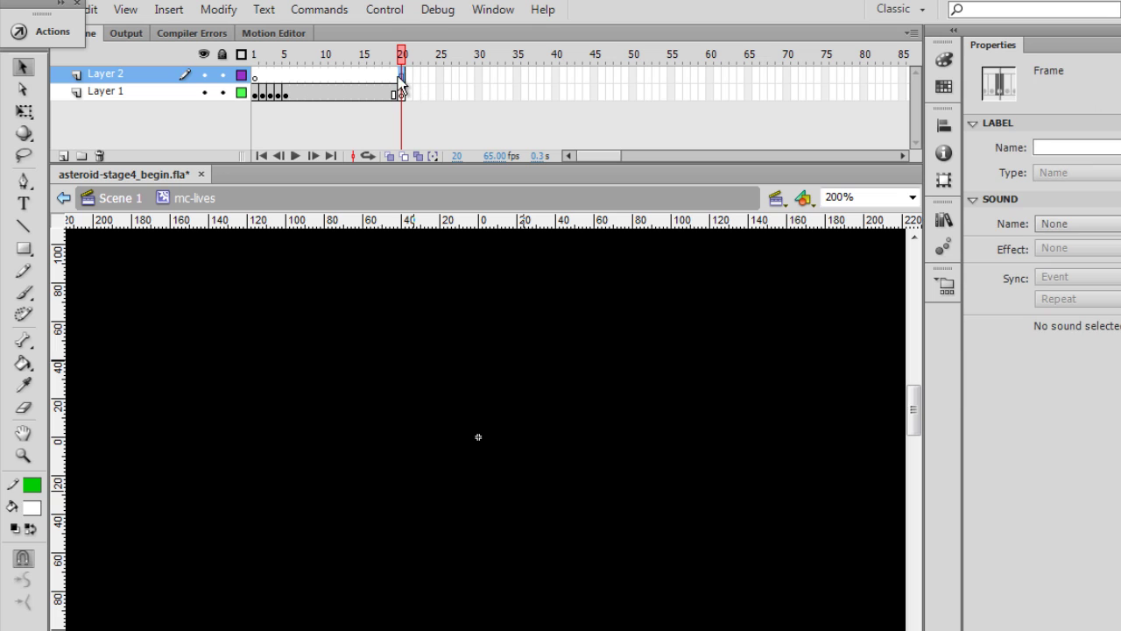
pyautogui.click(255, 76)
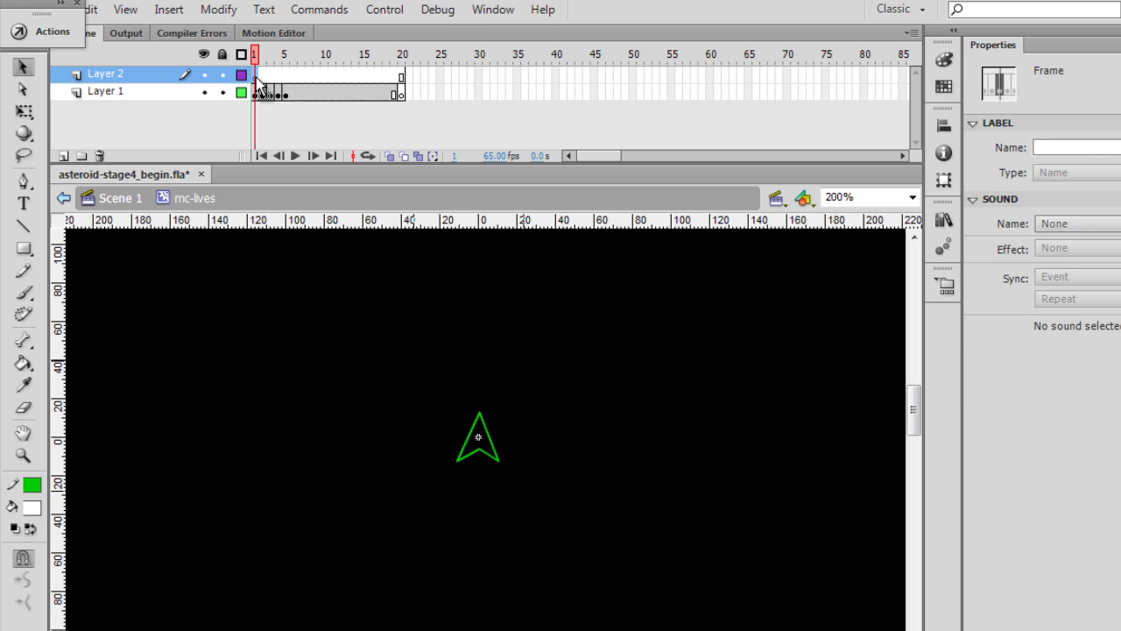
# - Write a stop(); script on frame 1 of Layer 2 in the Actions panel
pyautogui.click(55, 33)
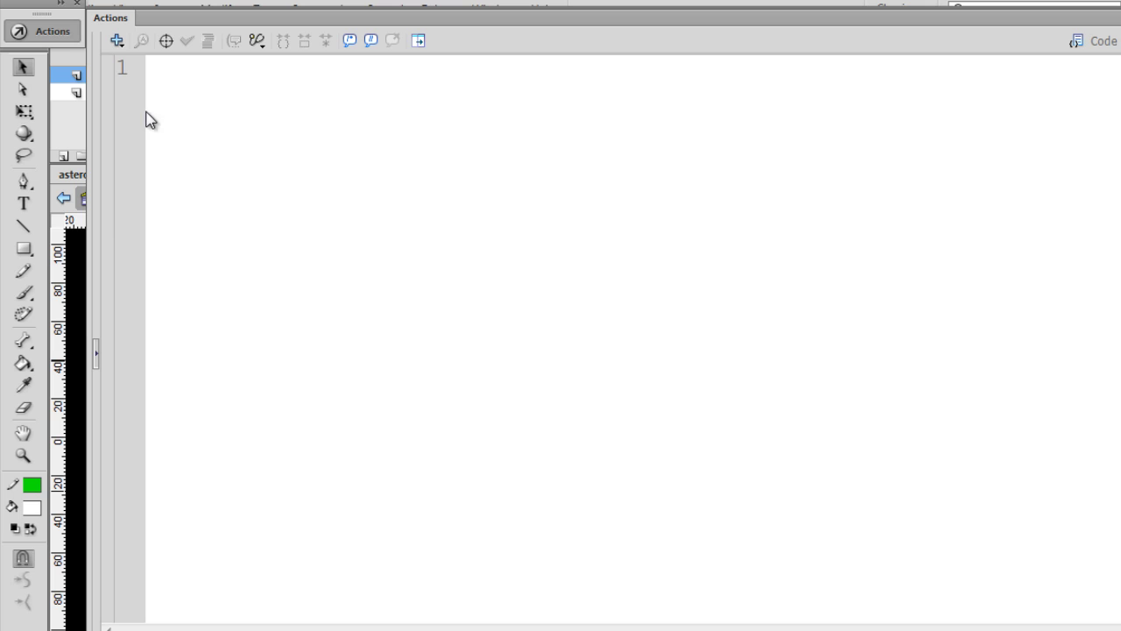
pyautogui.press('s')
pyautogui.click(166, 116)
pyautogui.write('s')
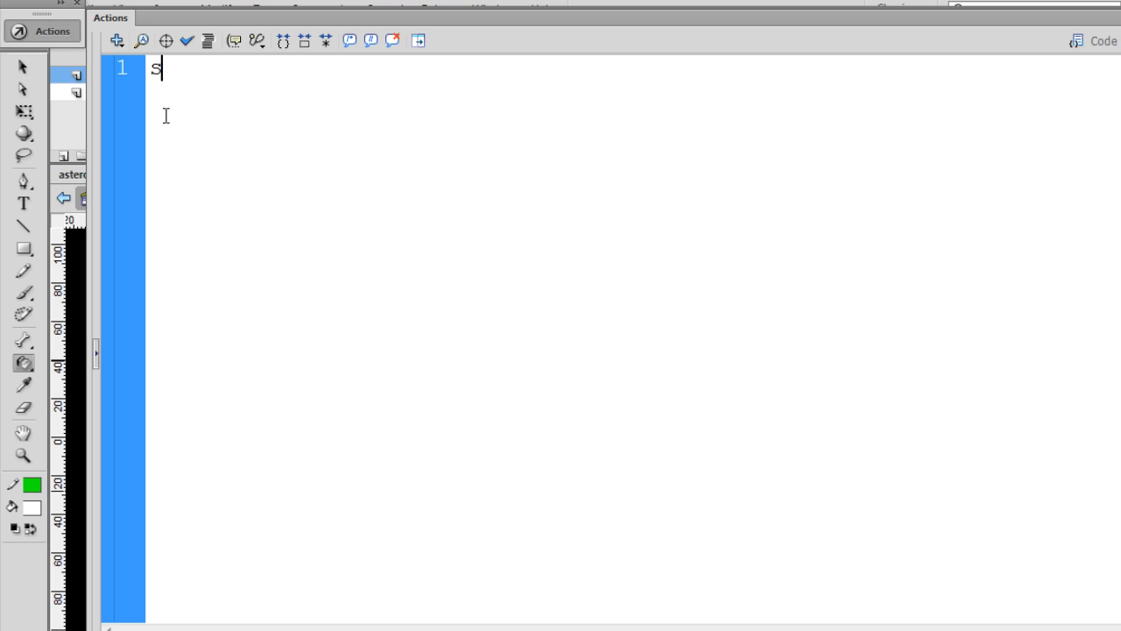
pyautogui.write('top();')
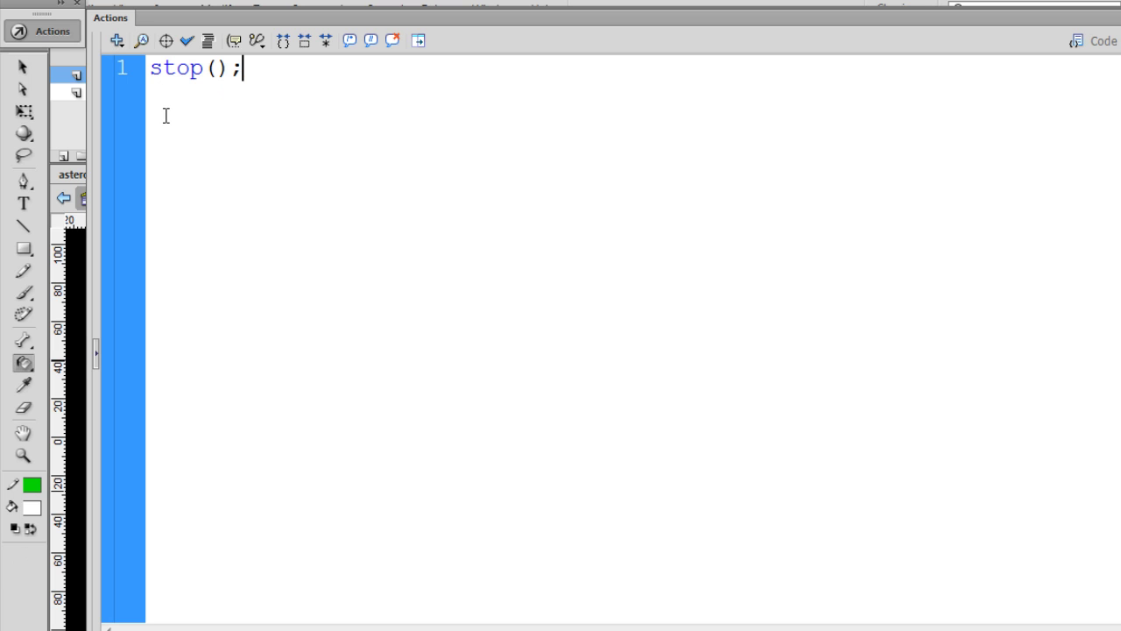
pyautogui.click(64, 33)
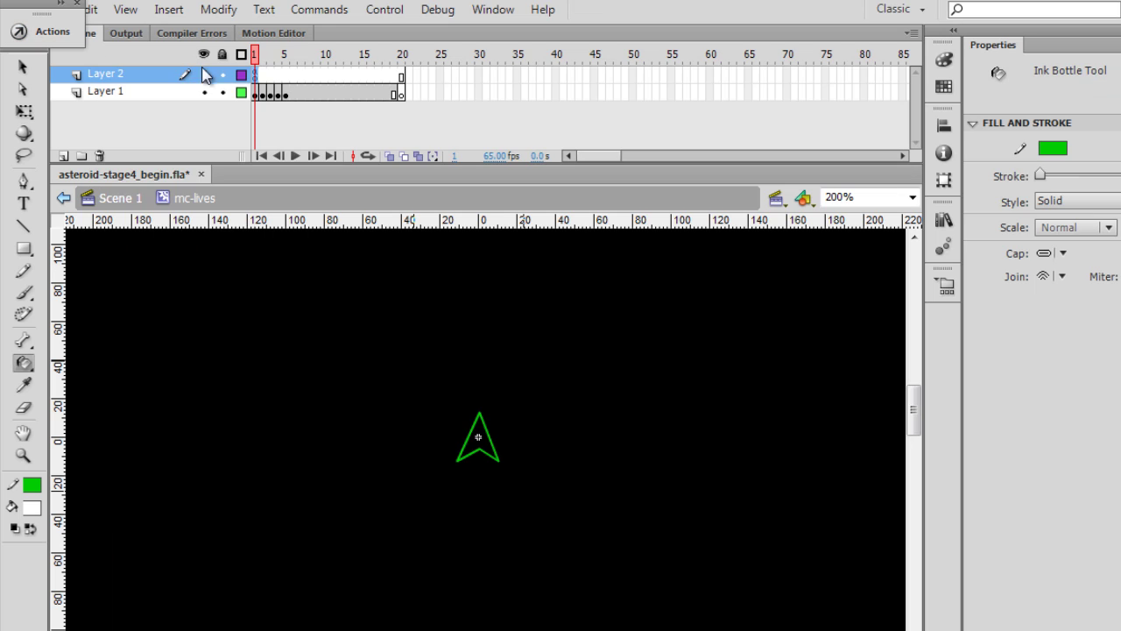
# - Copy Layer 2's scripted frame 1 and paste it into frames 2 and 3
pyautogui.rightClick(255, 78)
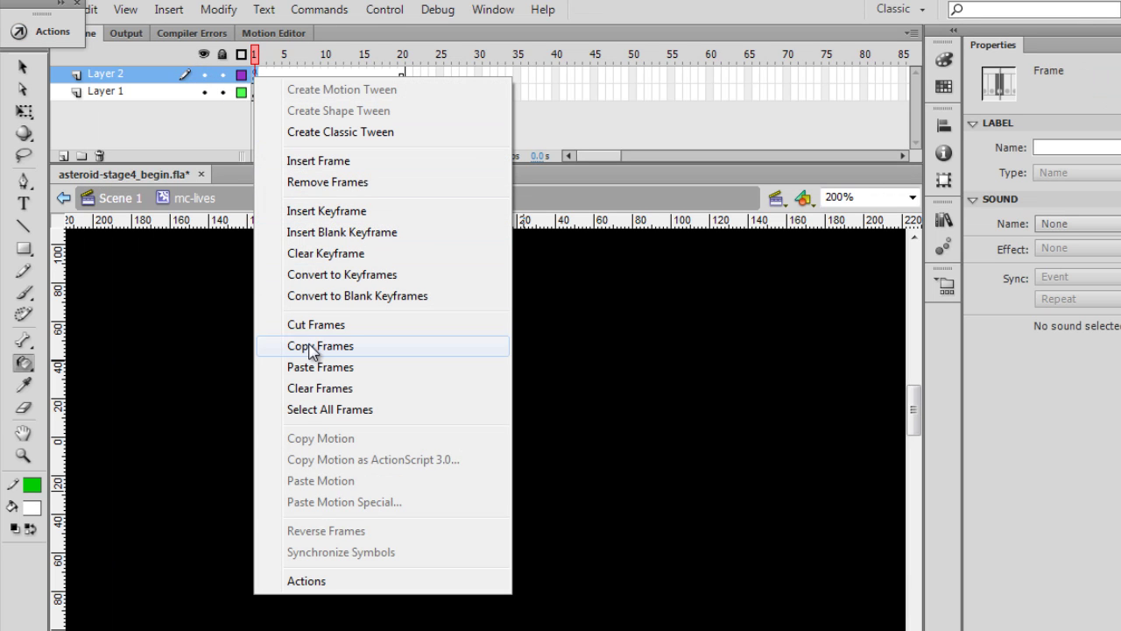
pyautogui.click(312, 347)
pyautogui.click(263, 75)
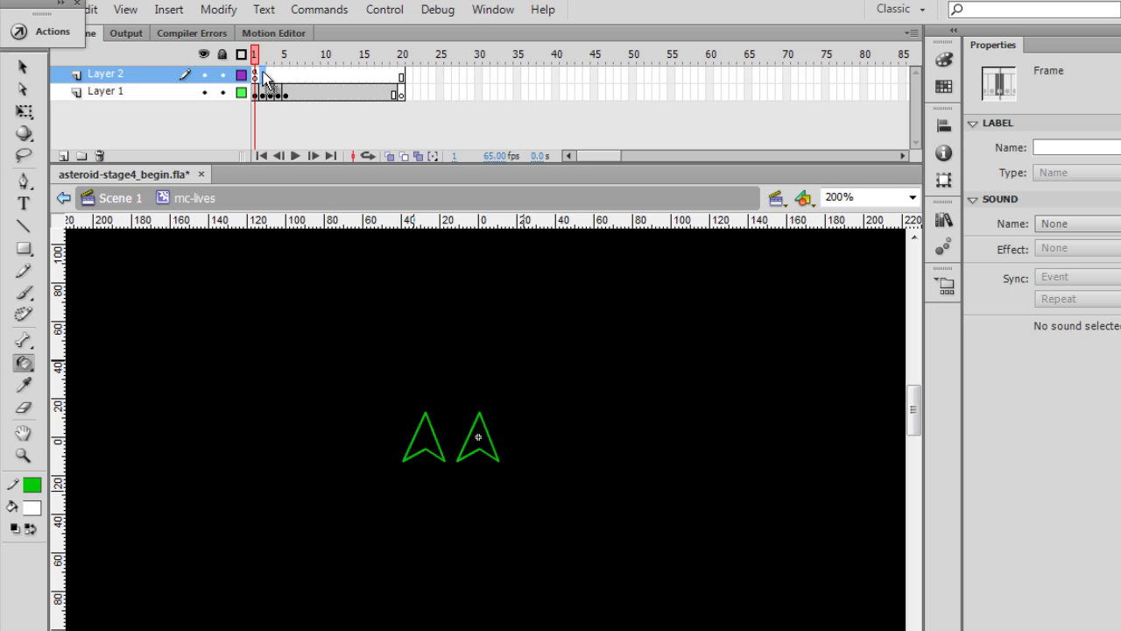
pyautogui.rightClick(263, 75)
pyautogui.click(341, 361)
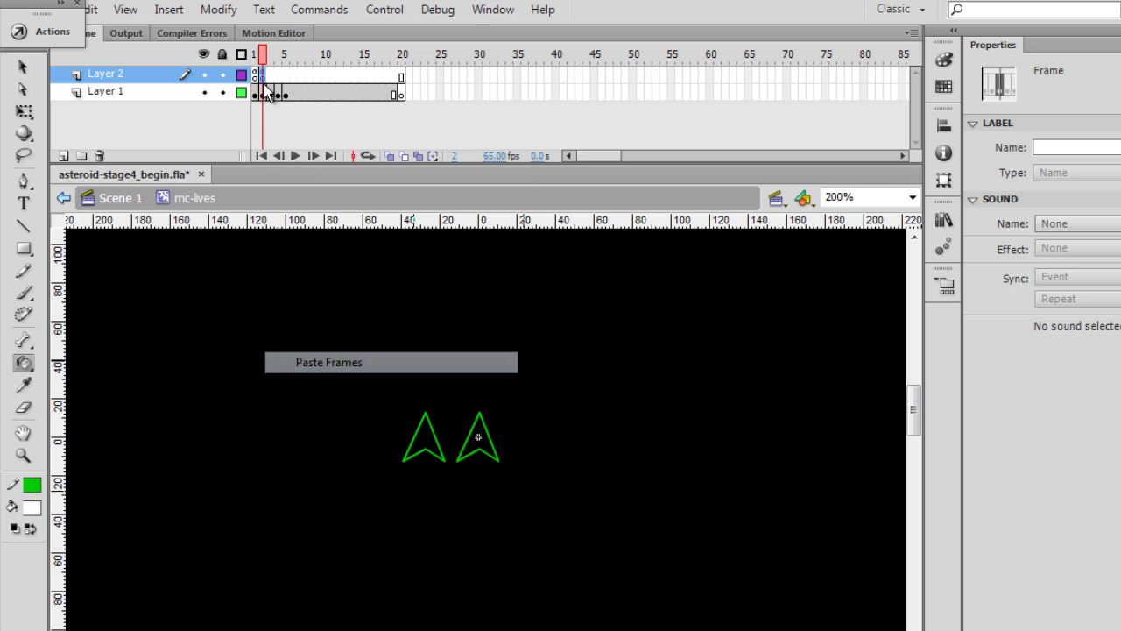
pyautogui.click(270, 75)
pyautogui.rightClick(269, 76)
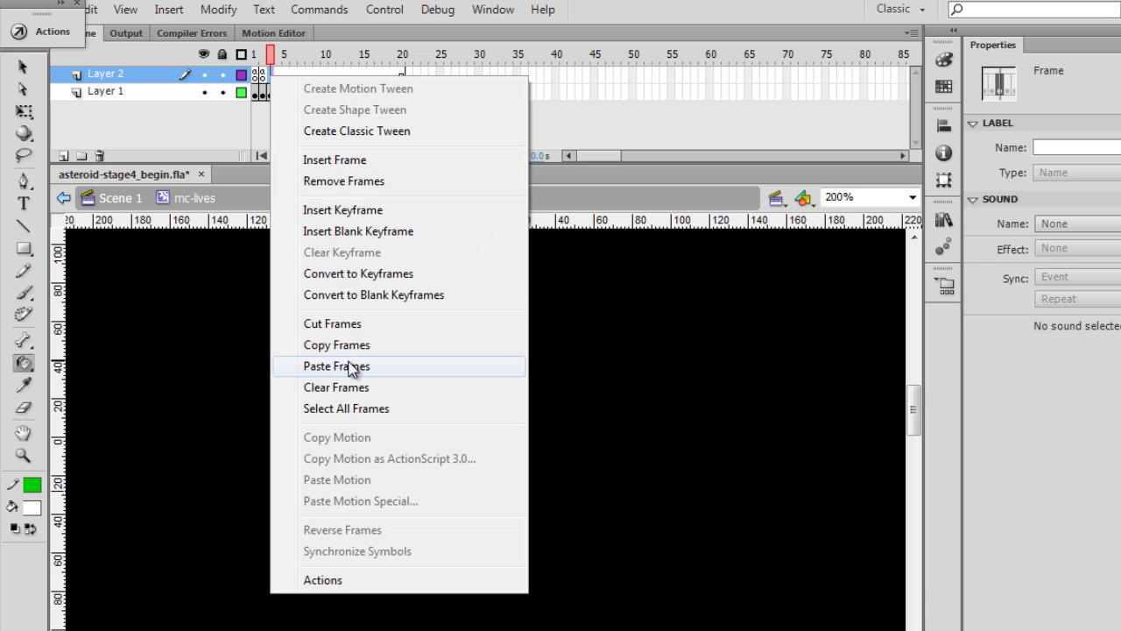
pyautogui.click(343, 366)
# - Paste the scripted frame into frames 4, 5 and 20 of Layer 2
pyautogui.click(278, 75)
pyautogui.rightClick(278, 75)
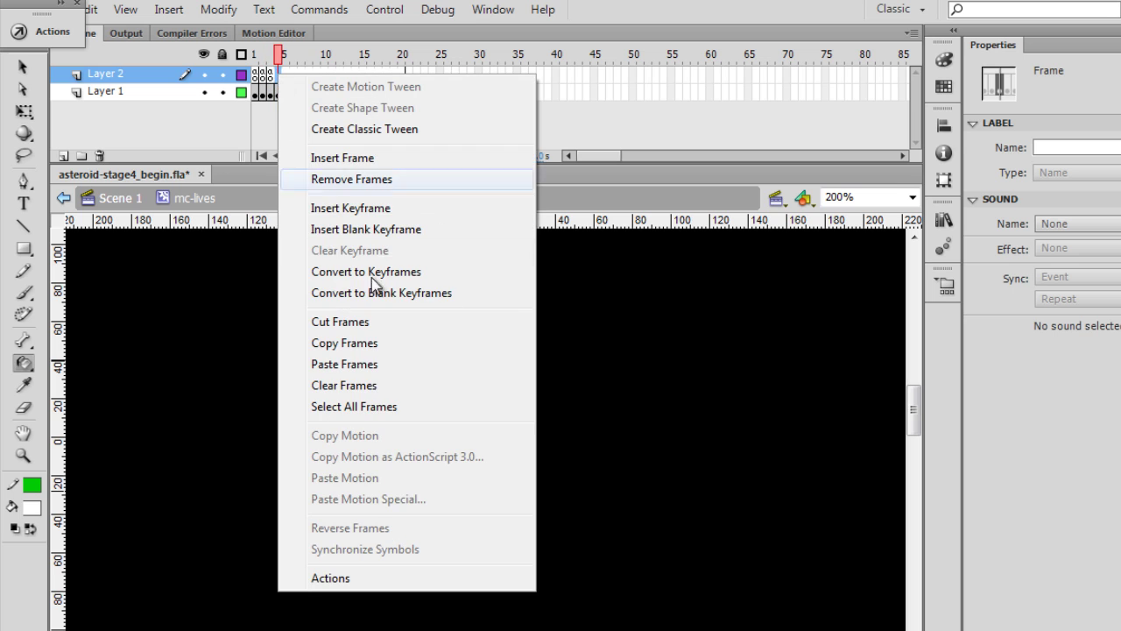
pyautogui.click(357, 364)
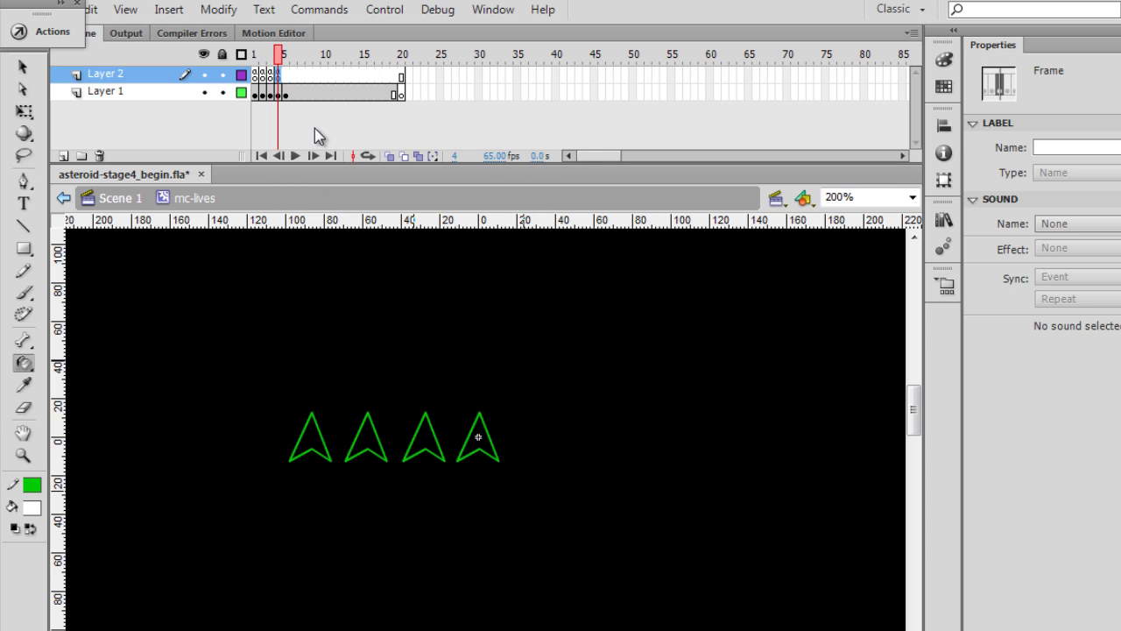
pyautogui.click(285, 76)
pyautogui.rightClick(285, 75)
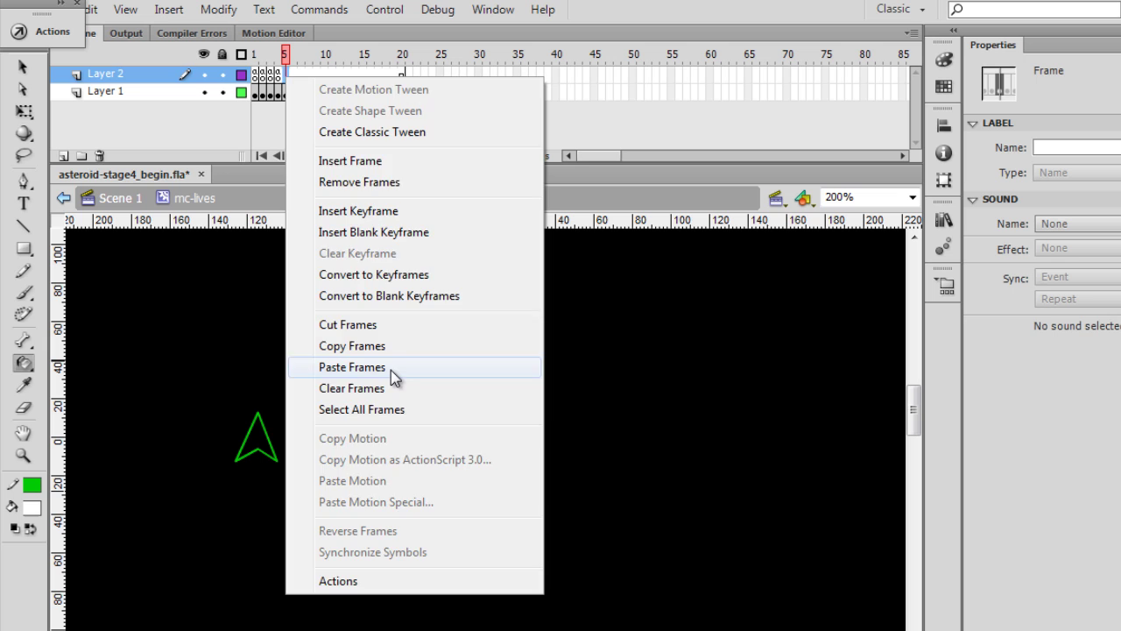
pyautogui.click(389, 367)
pyautogui.click(401, 76)
pyautogui.rightClick(402, 76)
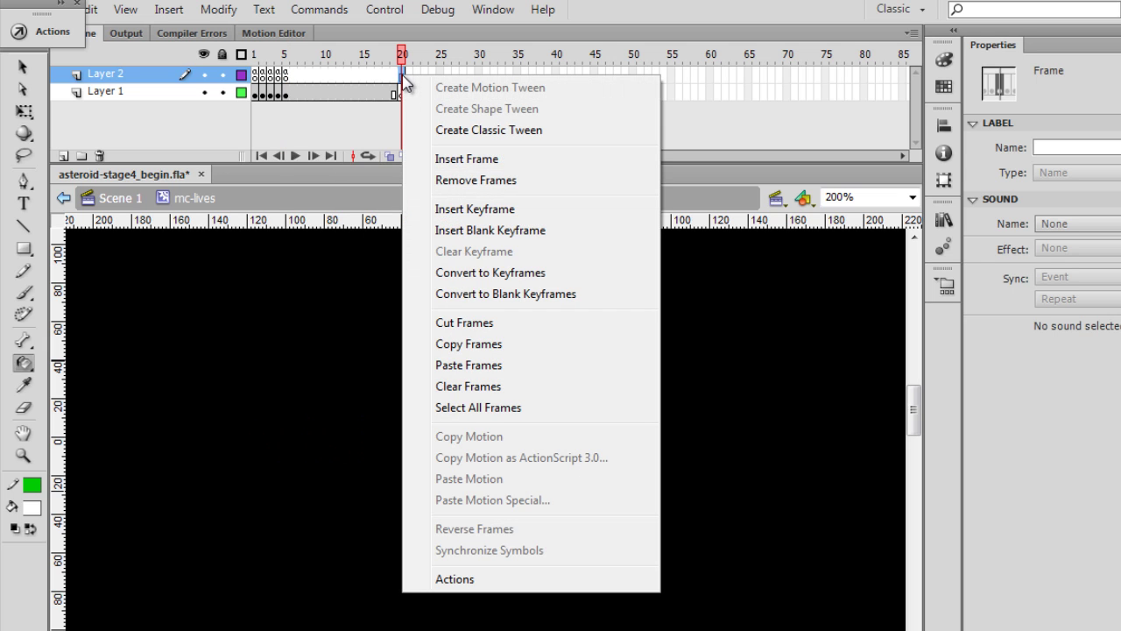
pyautogui.click(446, 365)
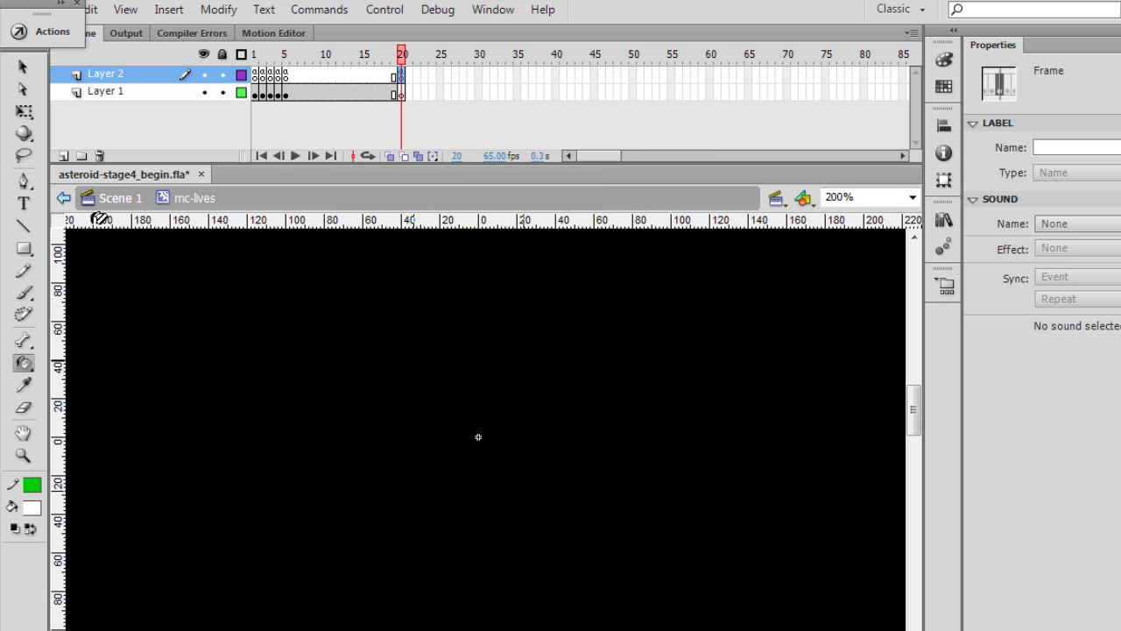
# - Add Layer 3 with a keyframe at frame 20 labelled 'none', extended to frame 30
pyautogui.click(64, 155)
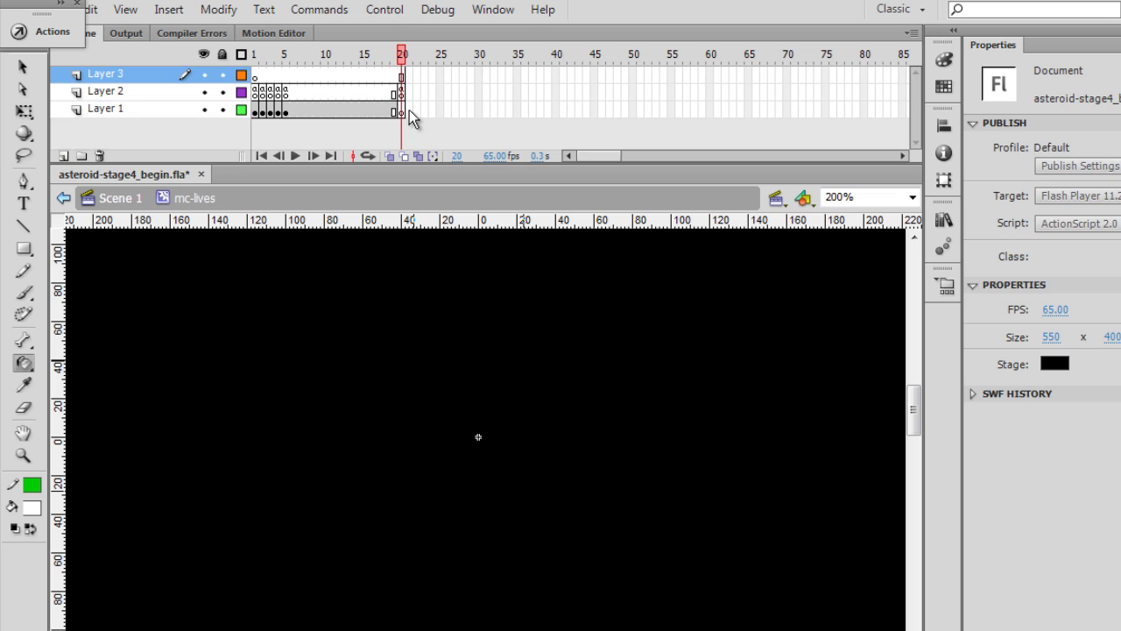
pyautogui.click(401, 75)
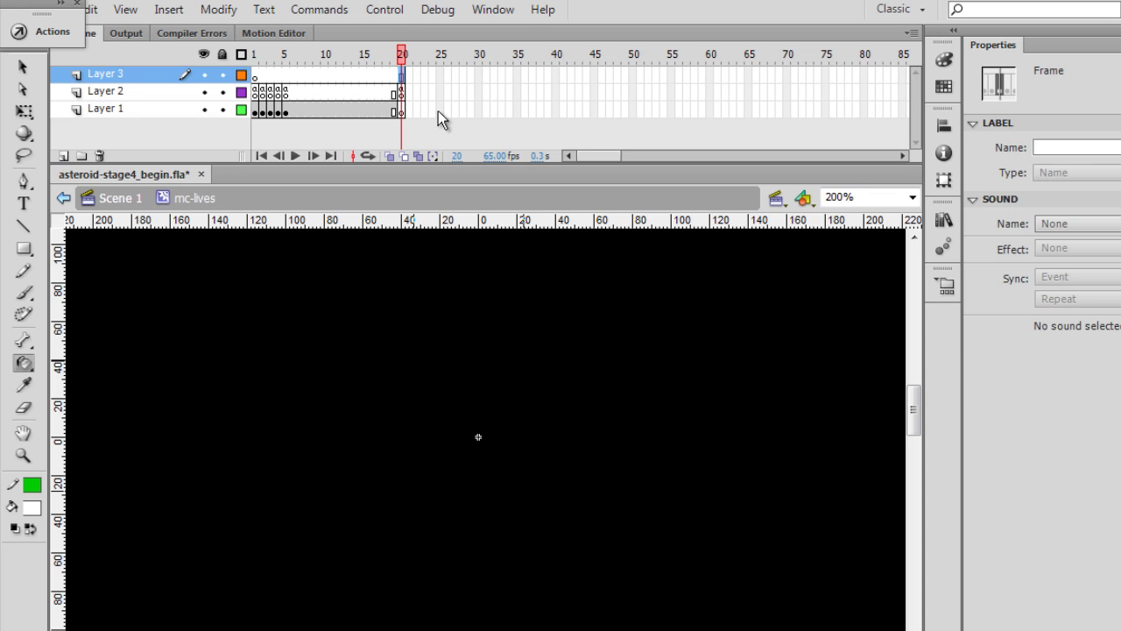
pyautogui.press('F7')
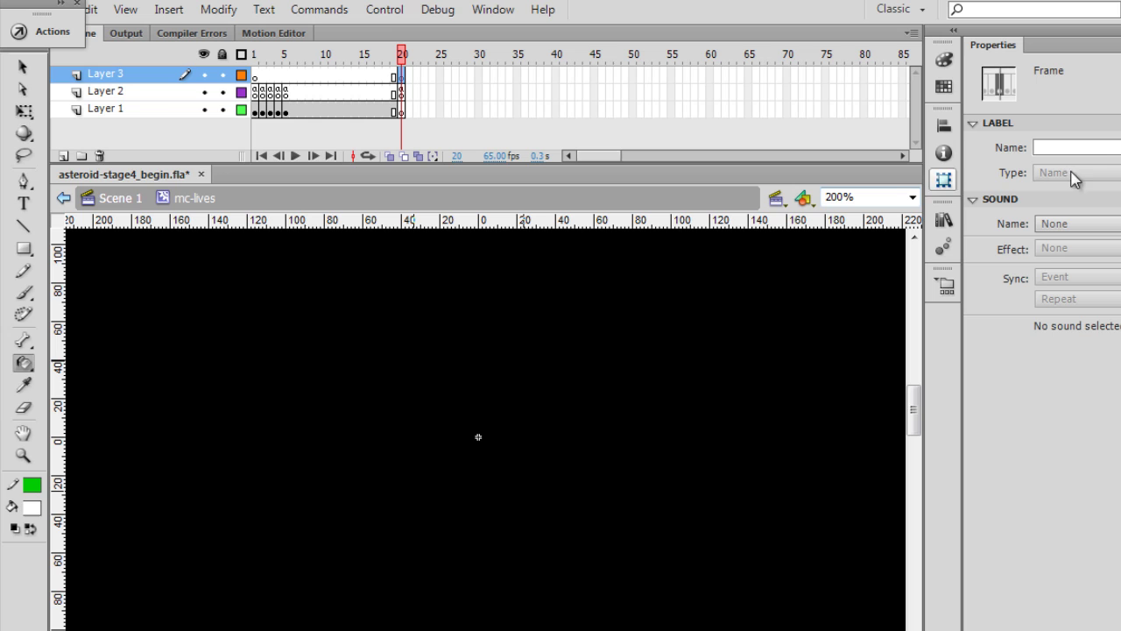
pyautogui.click(1037, 148)
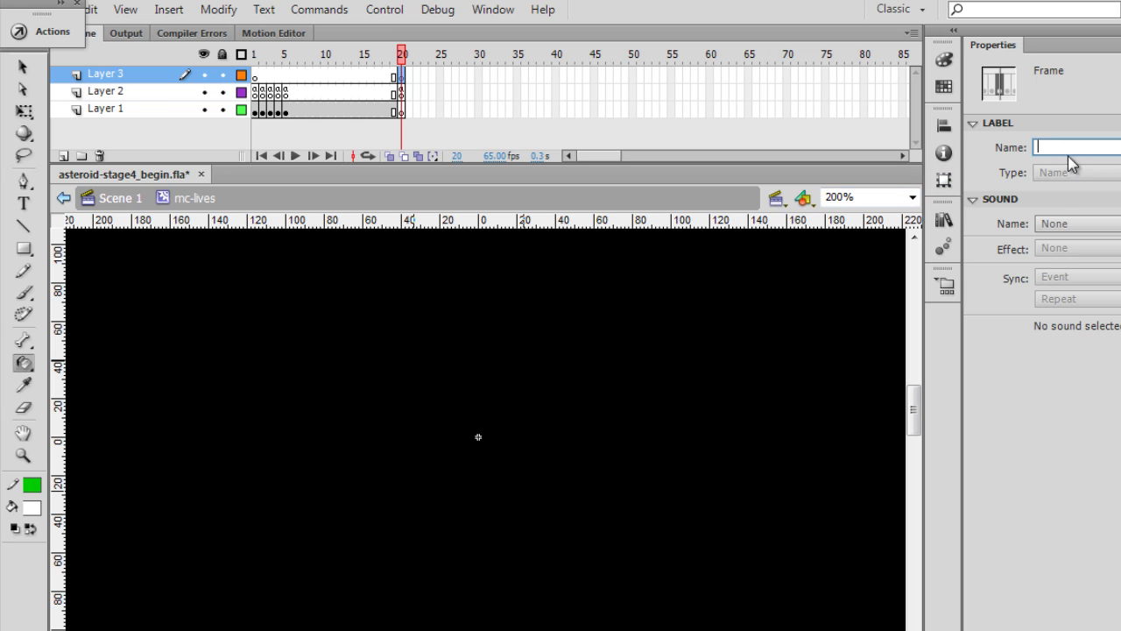
pyautogui.write('none')
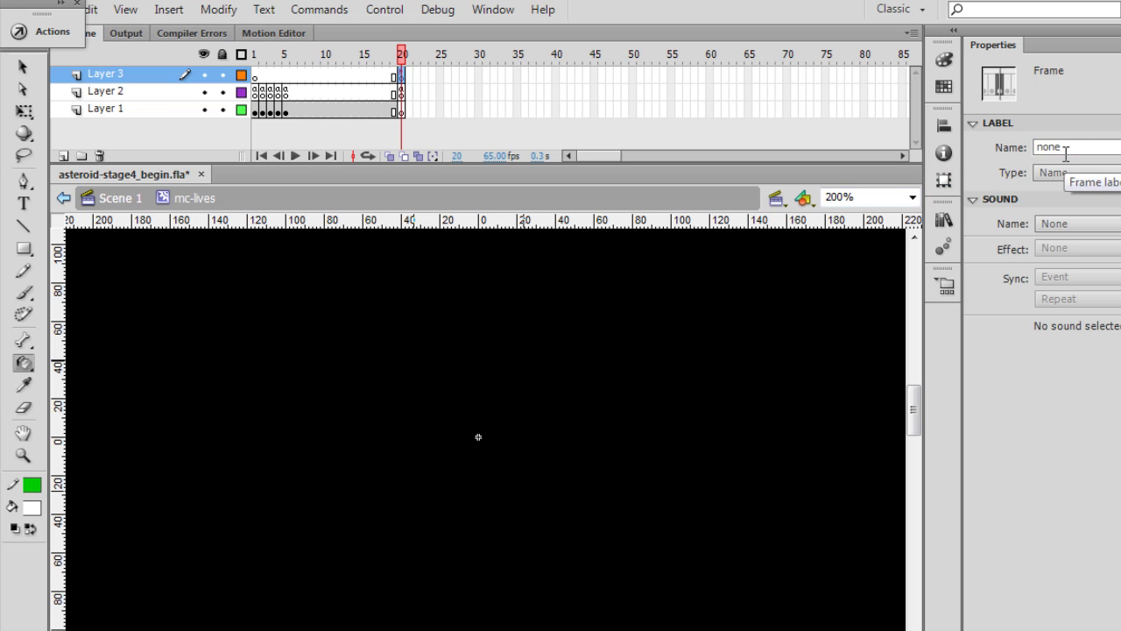
pyautogui.click(423, 91)
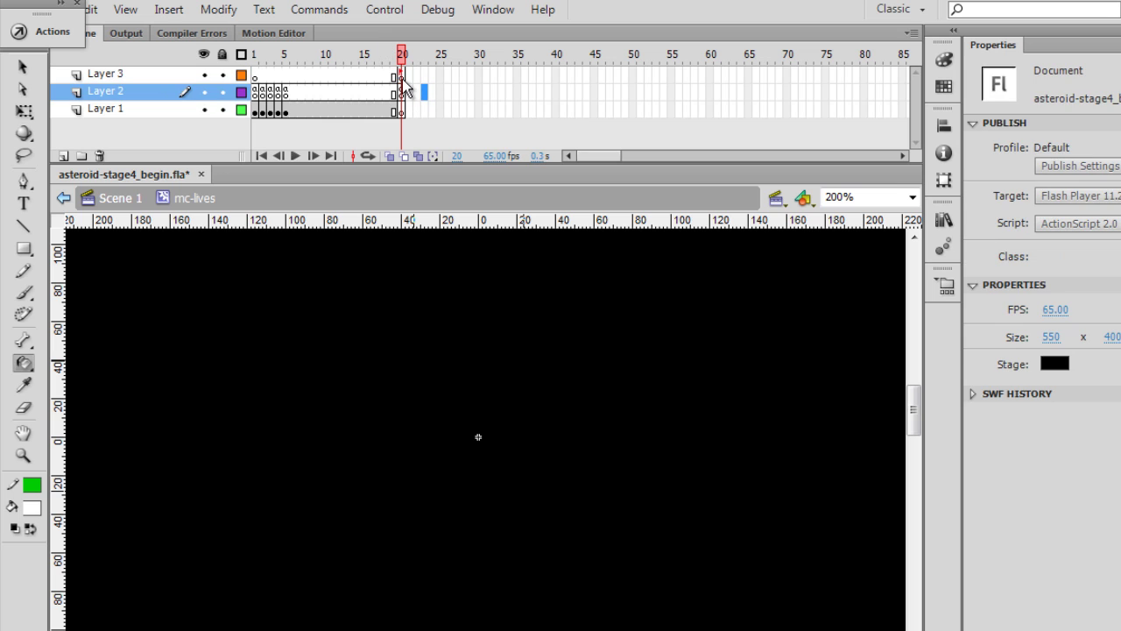
pyautogui.rightClick(478, 73)
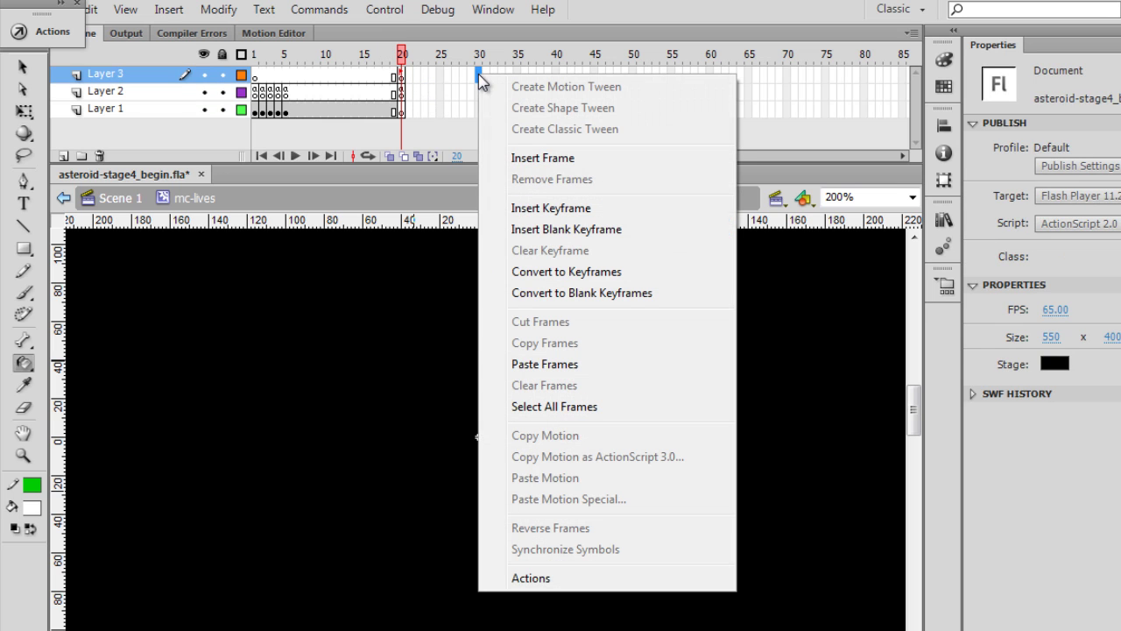
pyautogui.click(532, 158)
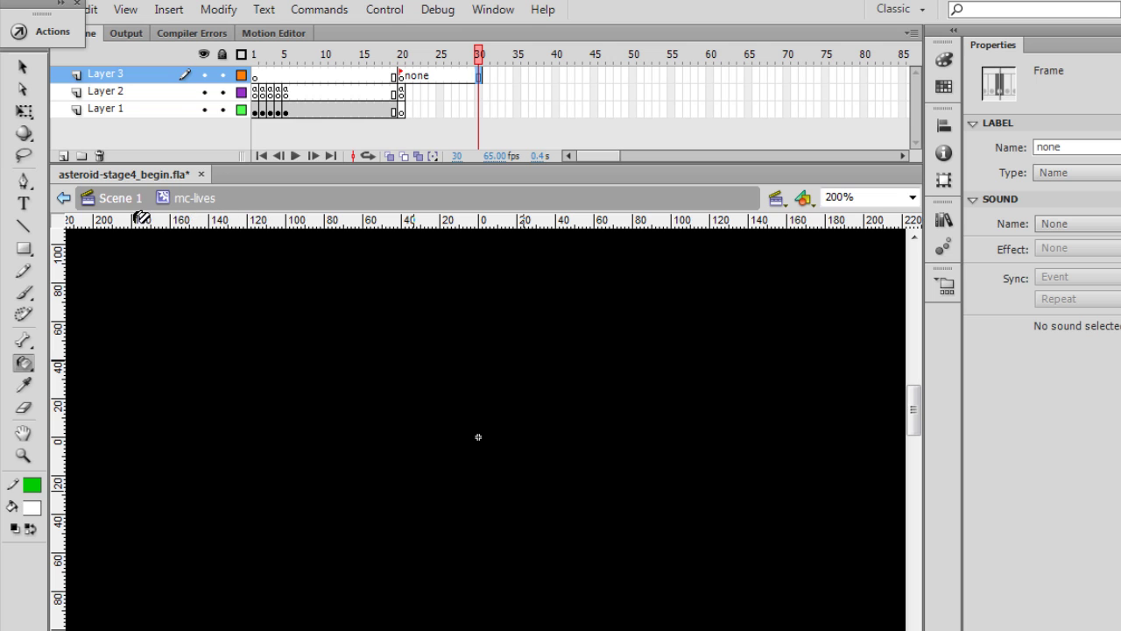
# - In Scene 1, drag mc-lives from the Library to the stage's top-right corner and name it mclives
pyautogui.click(23, 67)
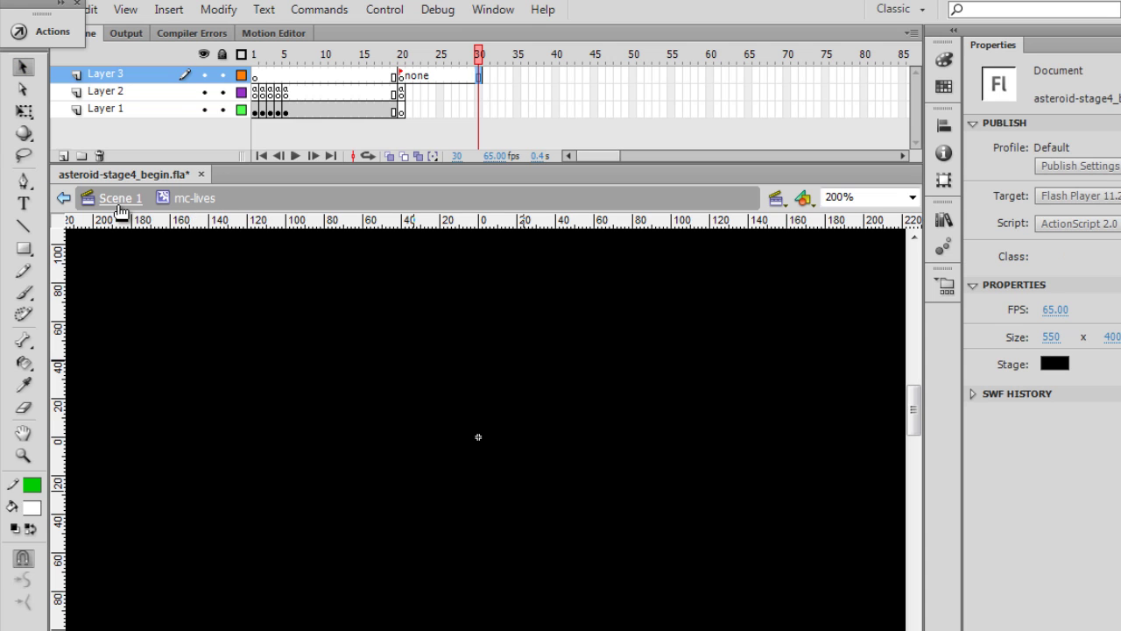
pyautogui.click(116, 201)
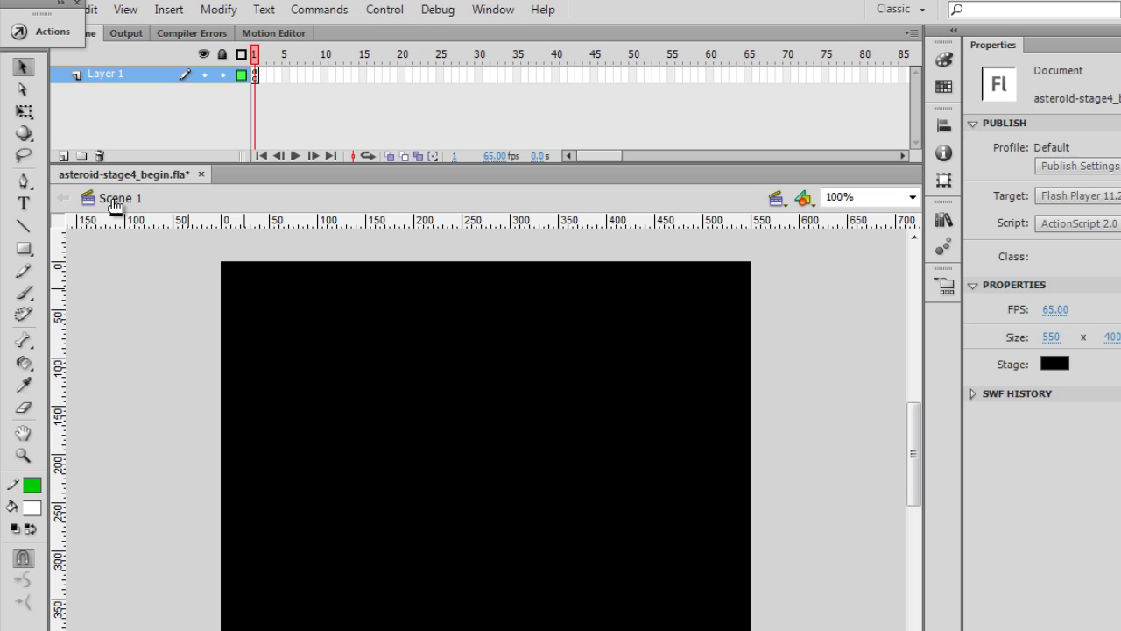
pyautogui.click(942, 220)
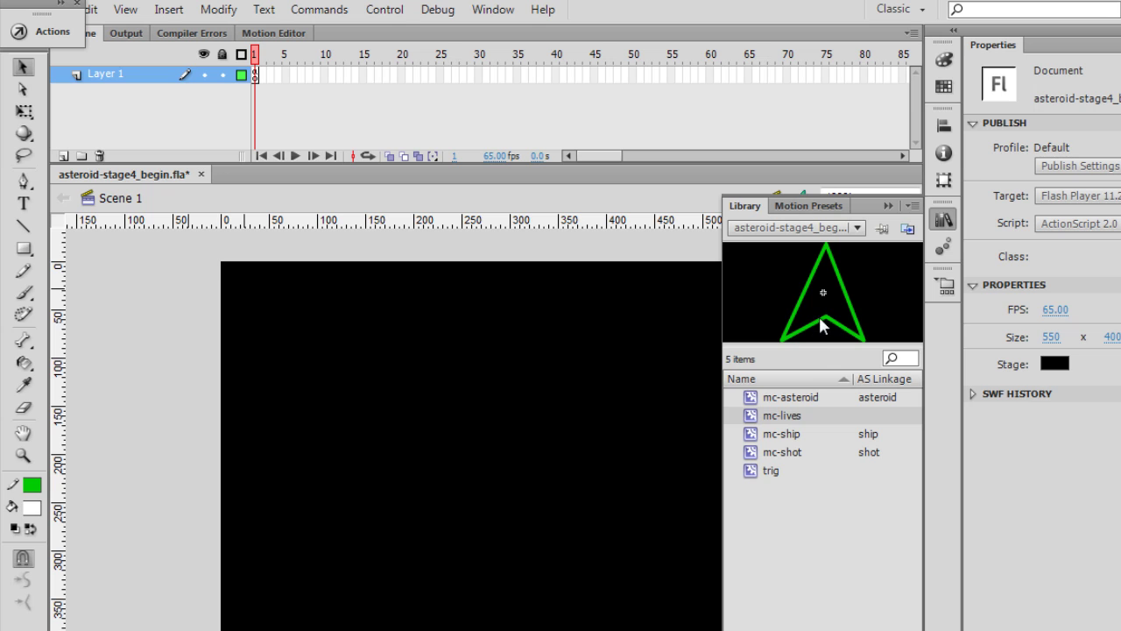
pyautogui.moveTo(830, 327); pyautogui.dragTo(610, 363)
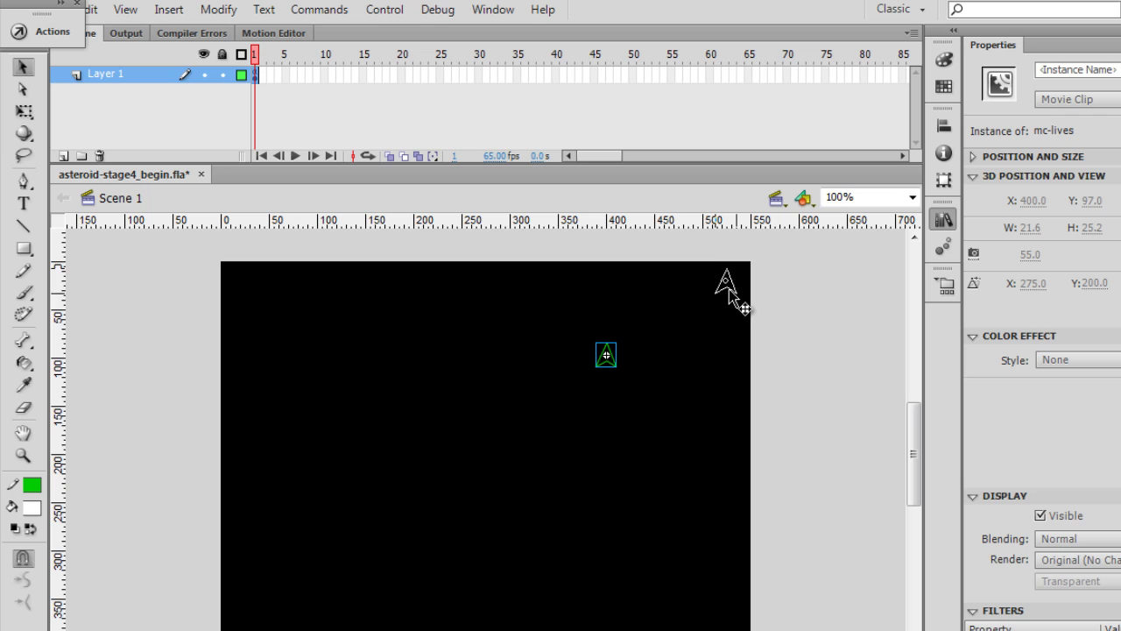
pyautogui.moveTo(728, 292); pyautogui.dragTo(728, 293)
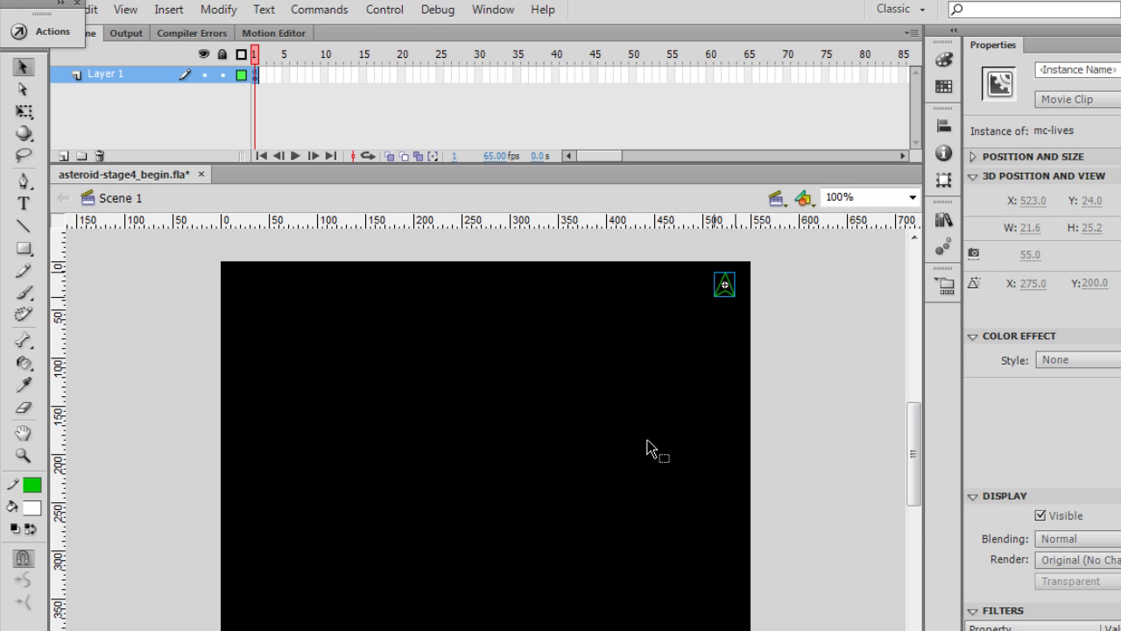
pyautogui.click(646, 451)
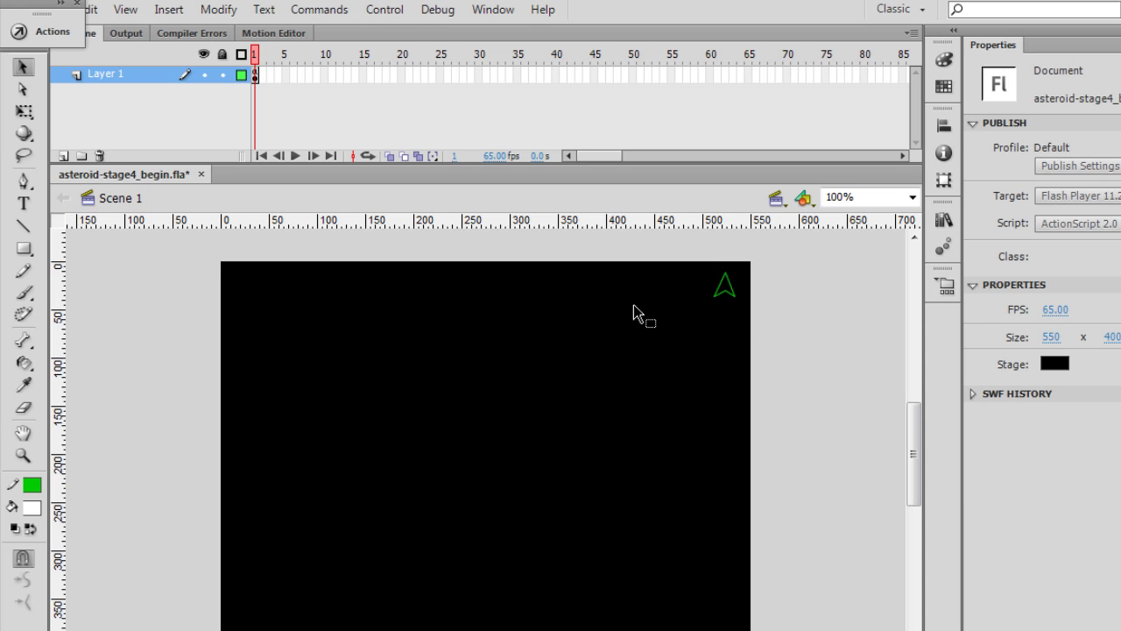
pyautogui.click(728, 294)
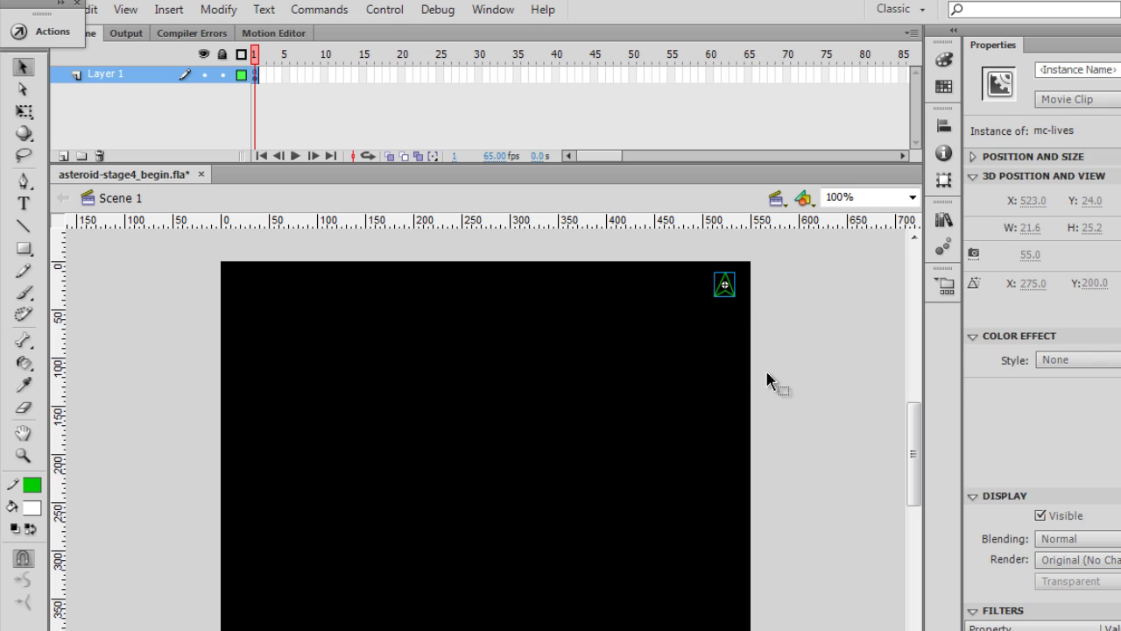
pyautogui.click(1051, 70)
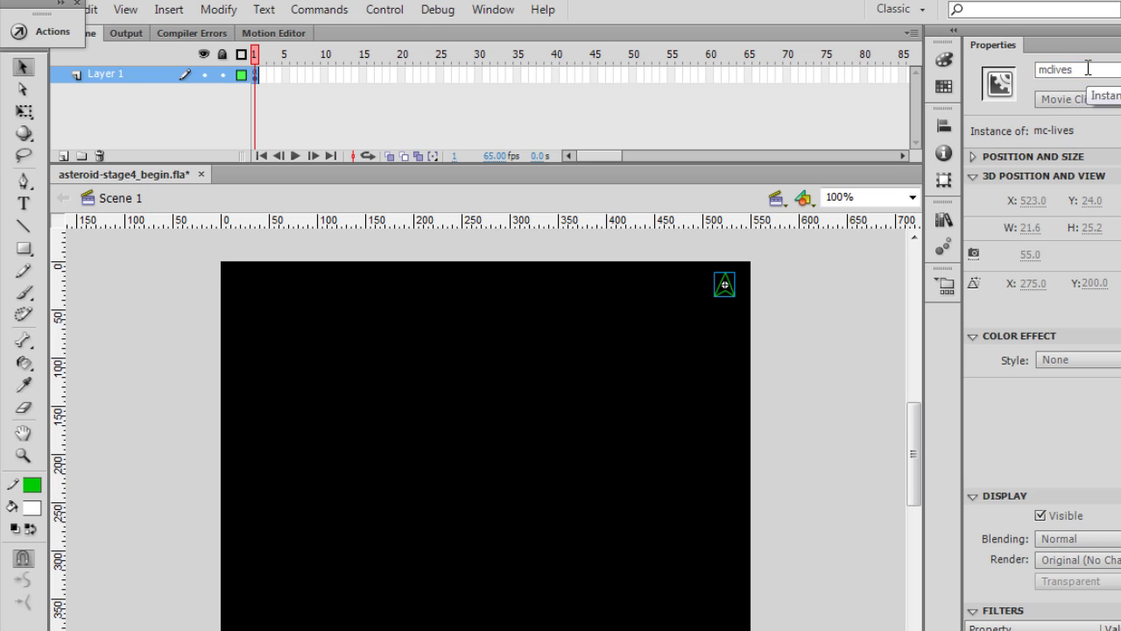
pyautogui.click(600, 417)
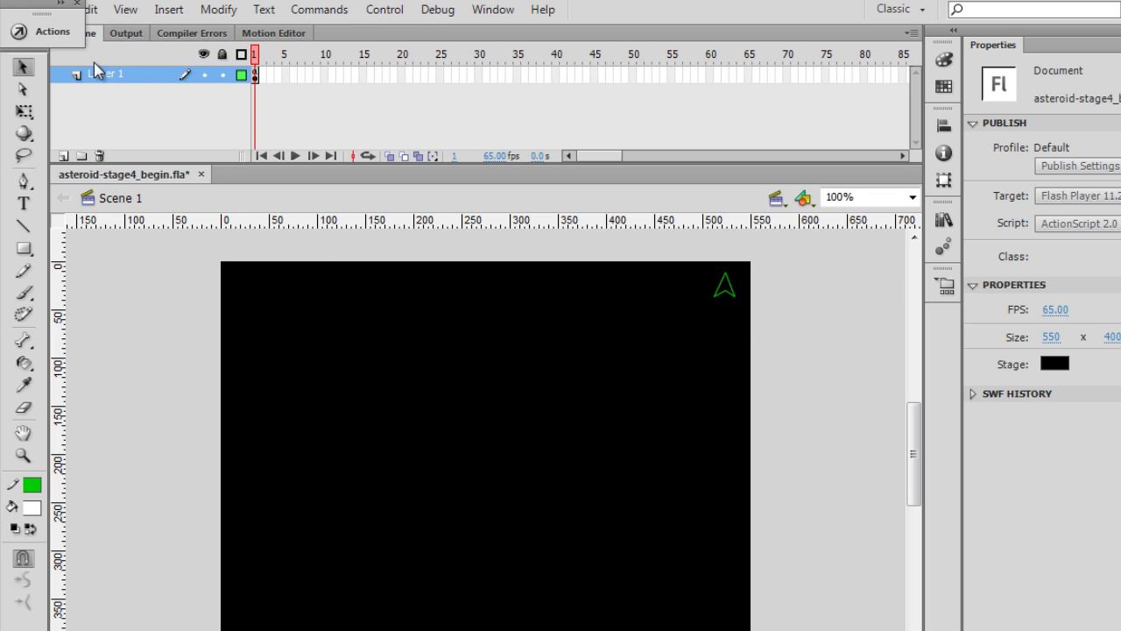
# - Cut the mclives clip and paste it in place on a new Layer 2 placed below Layer 1
pyautogui.click(729, 289)
pyautogui.press('Delete')
pyautogui.click(64, 156)
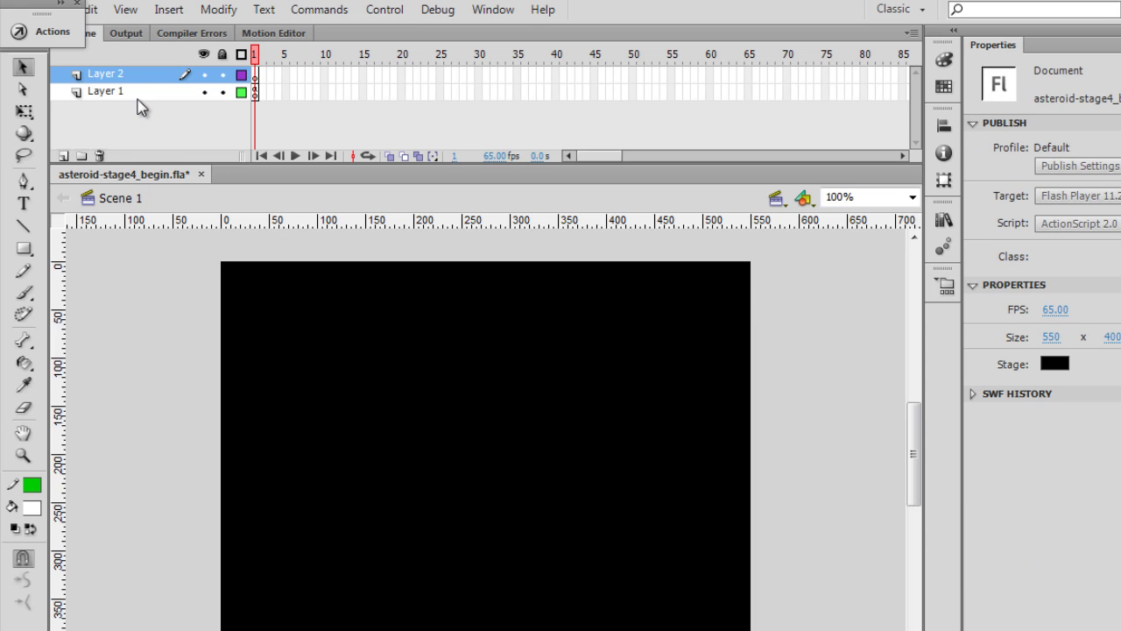
pyautogui.moveTo(138, 77); pyautogui.dragTo(138, 105)
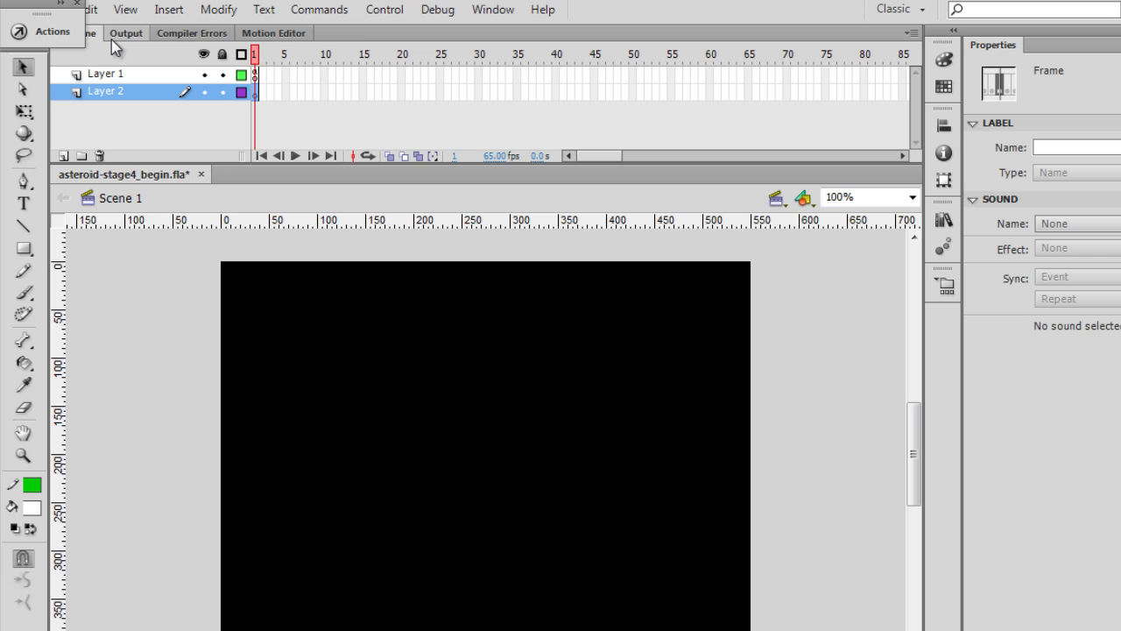
pyautogui.click(91, 10)
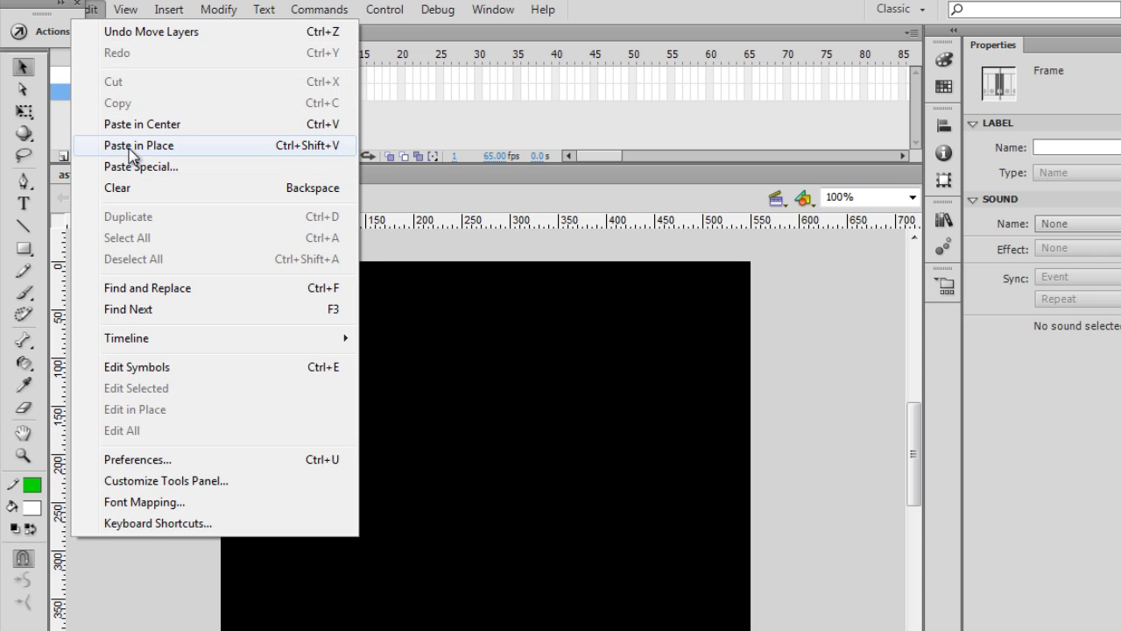
pyautogui.click(136, 147)
pyautogui.click(617, 381)
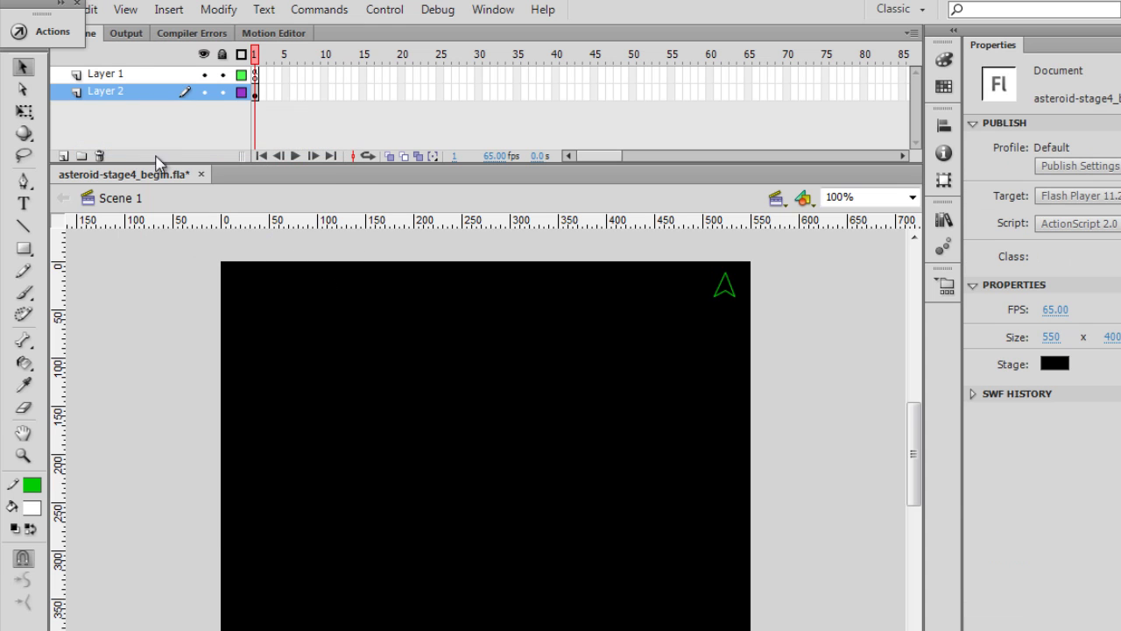
pyautogui.click(105, 77)
pyautogui.click(110, 92)
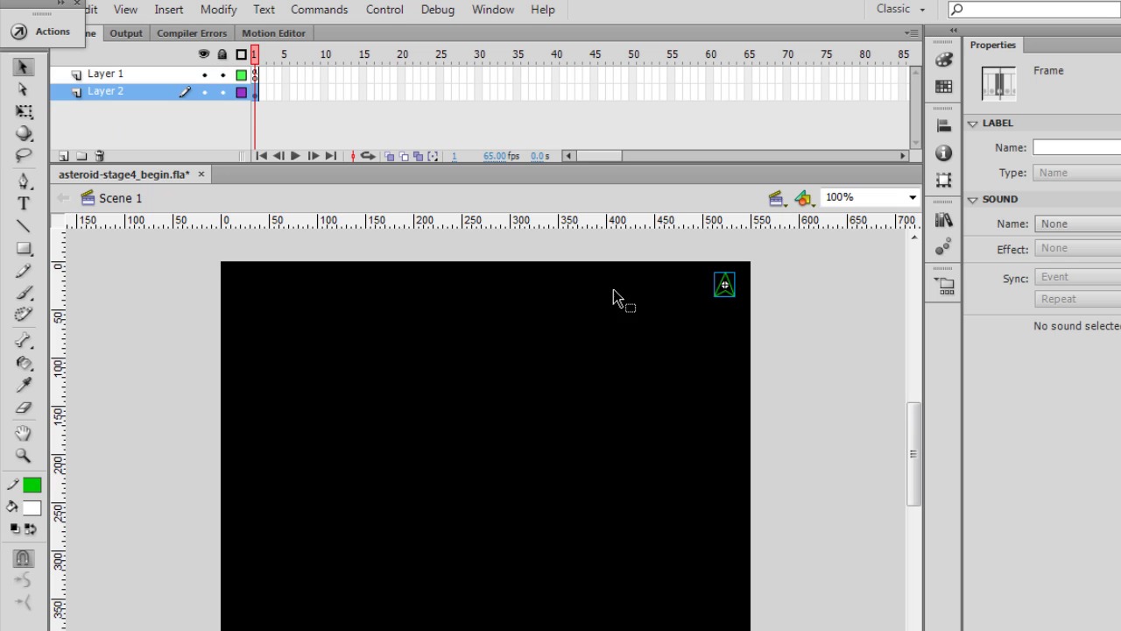
pyautogui.click(484, 444)
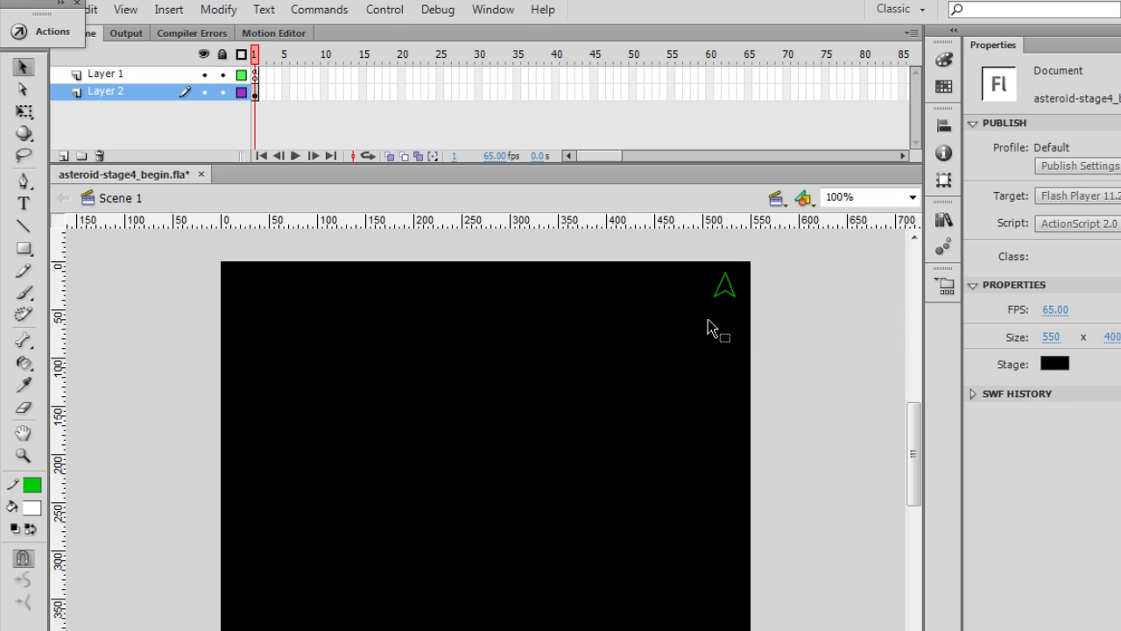
pyautogui.click(730, 293)
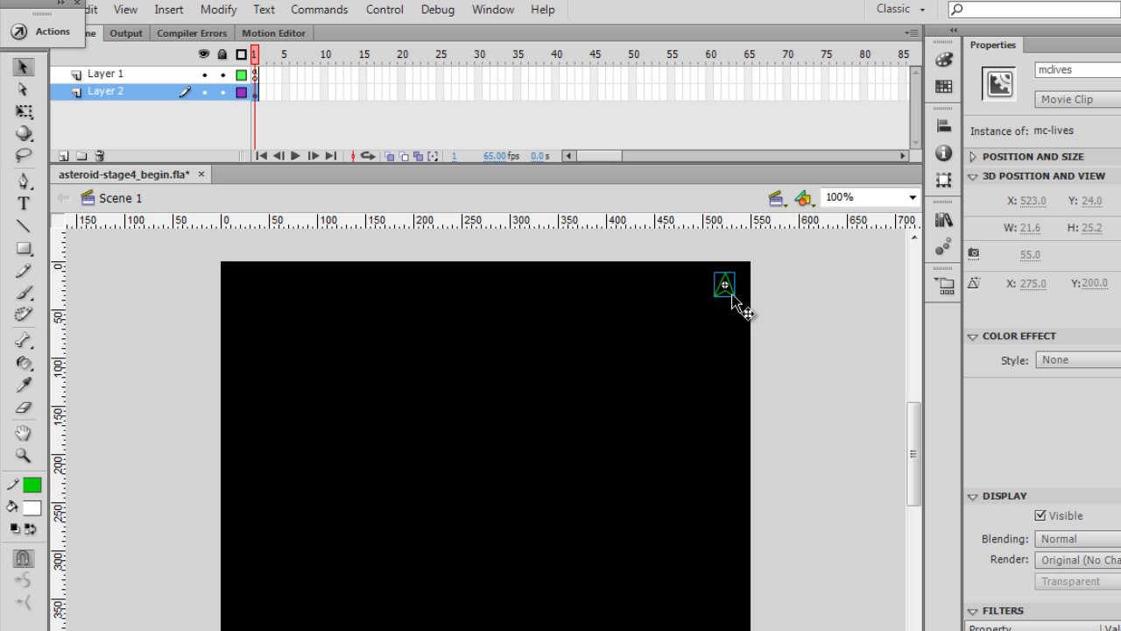
# - Add mclives.gotoAndStop(LIVES) after line 16 of frame 1's init script and test the movie
pyautogui.click(254, 74)
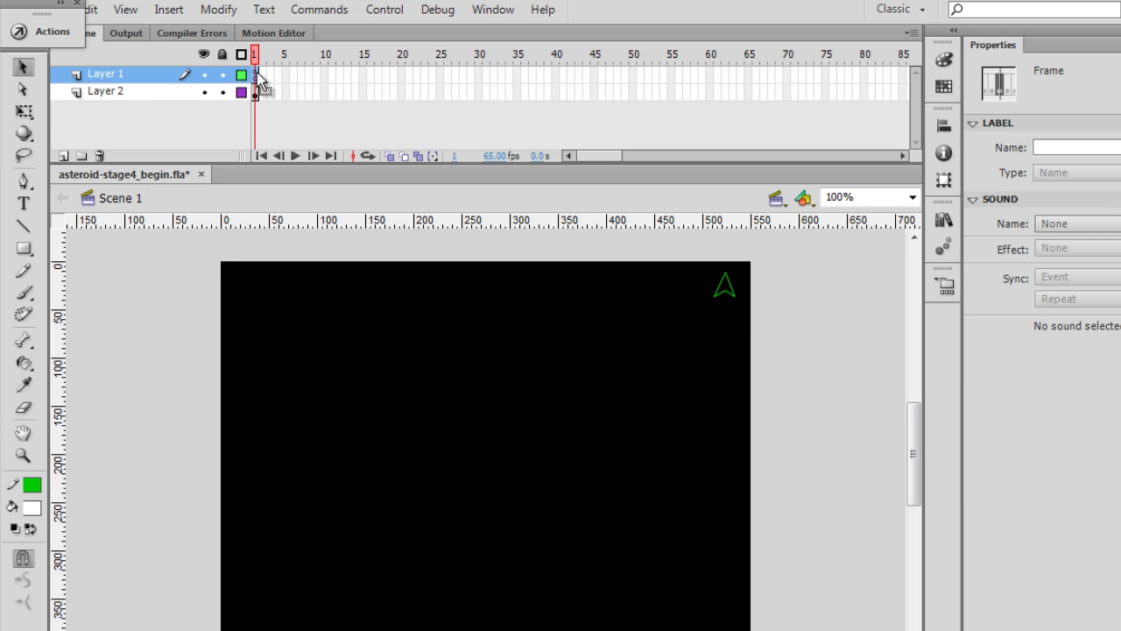
pyautogui.click(53, 32)
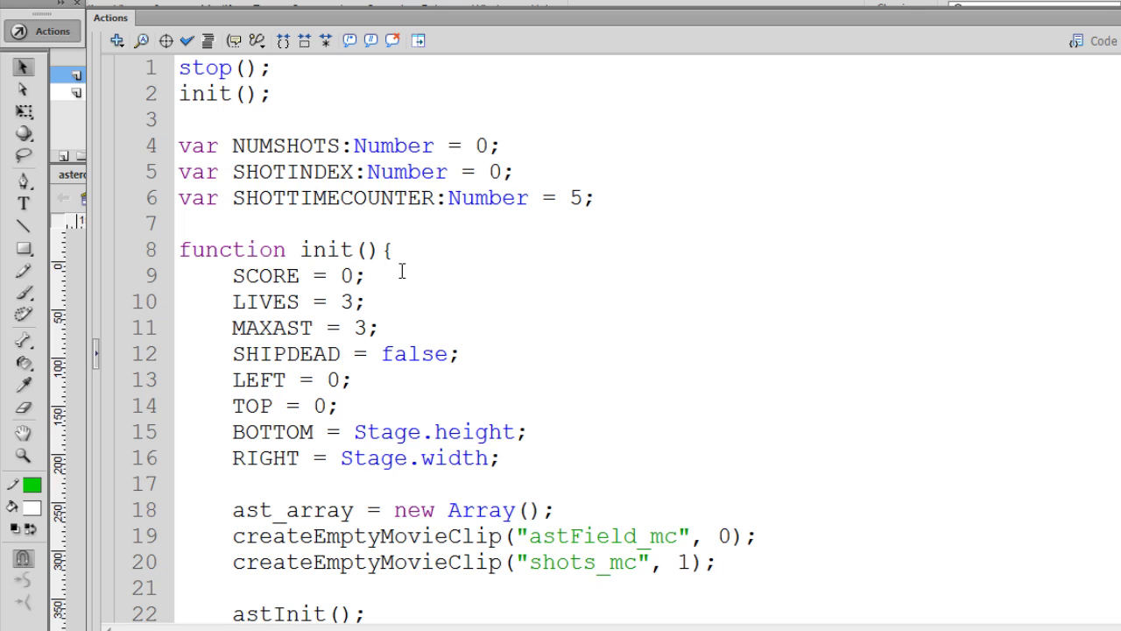
pyautogui.moveTo(230, 302); pyautogui.dragTo(302, 301)
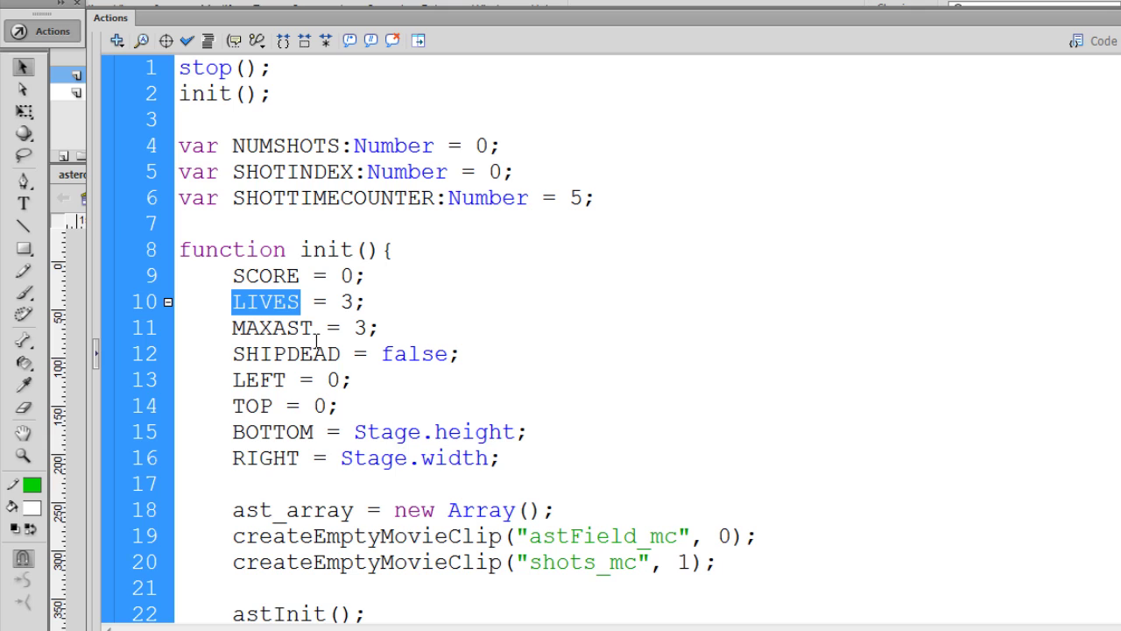
pyautogui.click(516, 463)
pyautogui.press('Return')
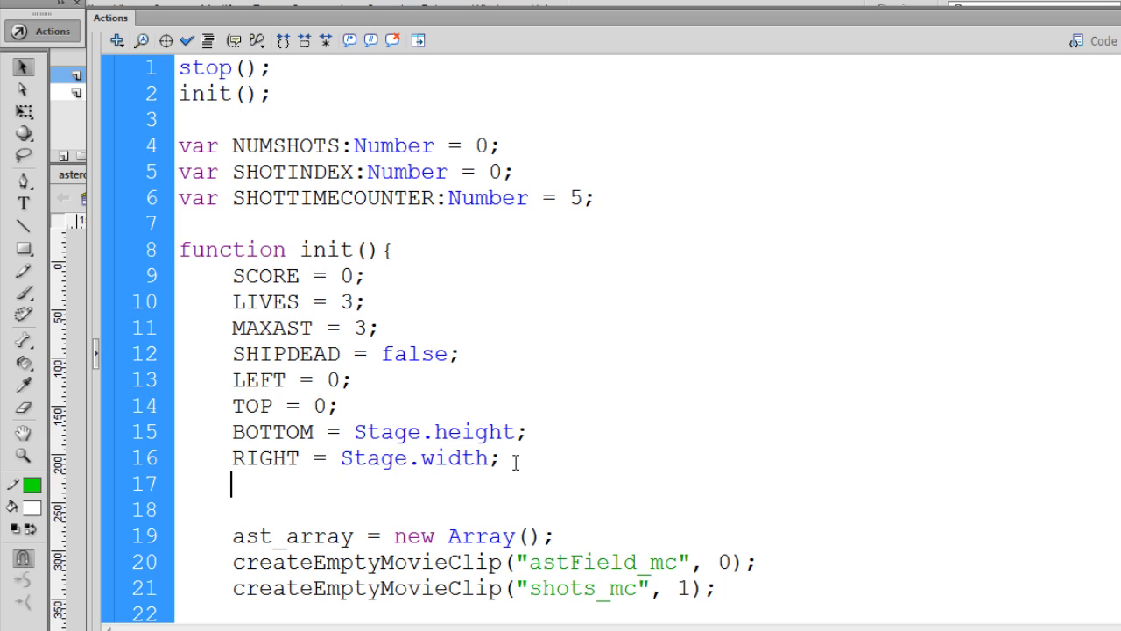
pyautogui.write('mclives')
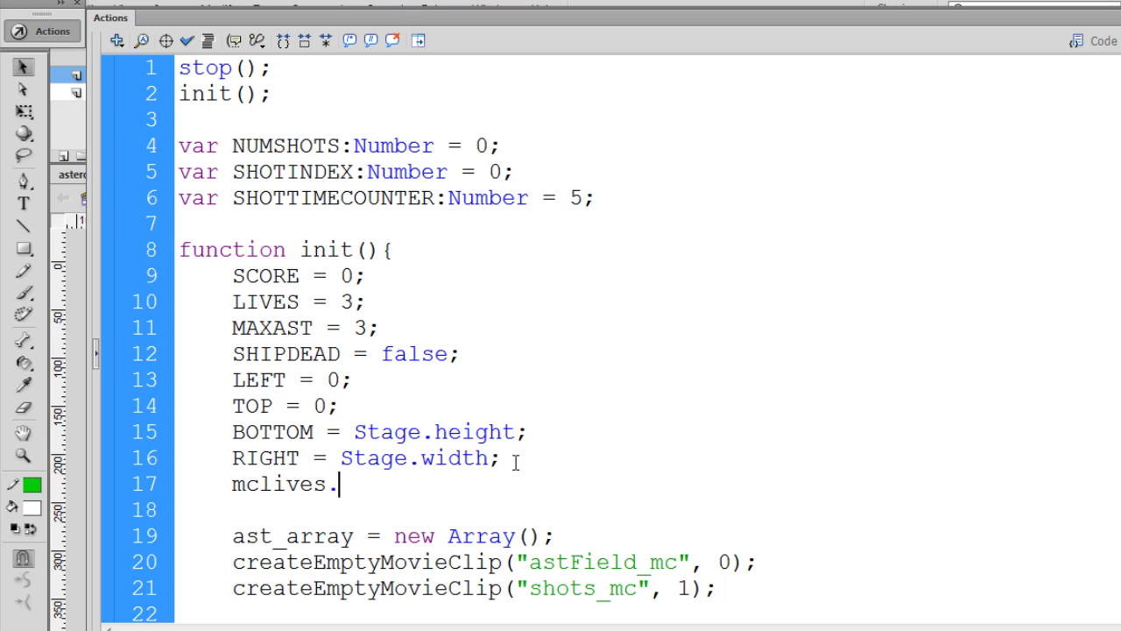
pyautogui.write('.gotoAndSt')
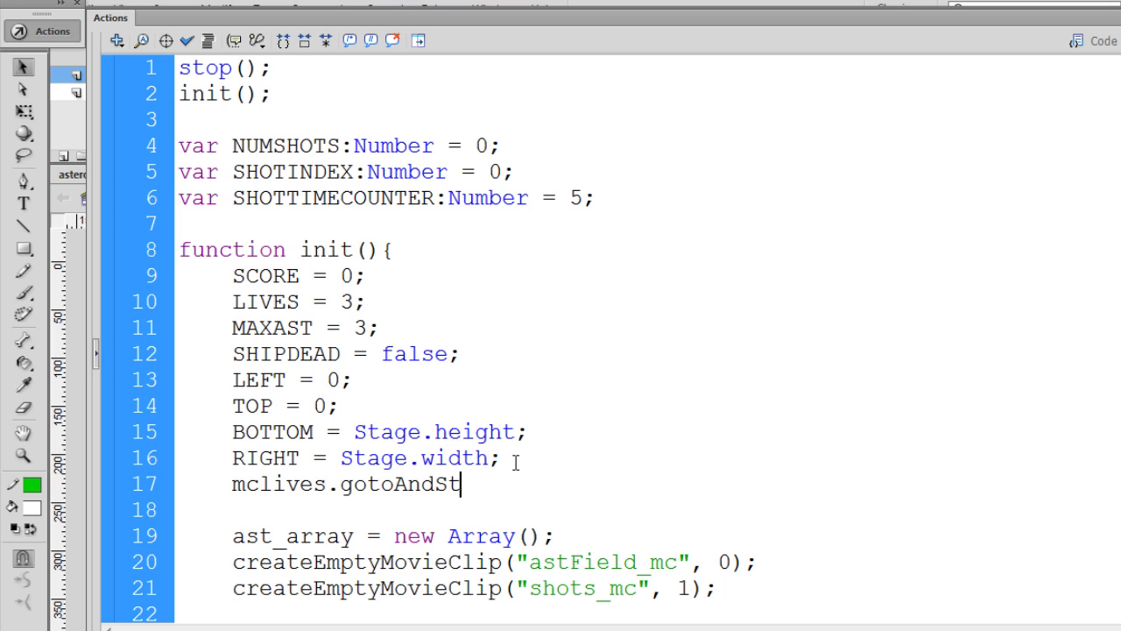
pyautogui.write('op(LI')
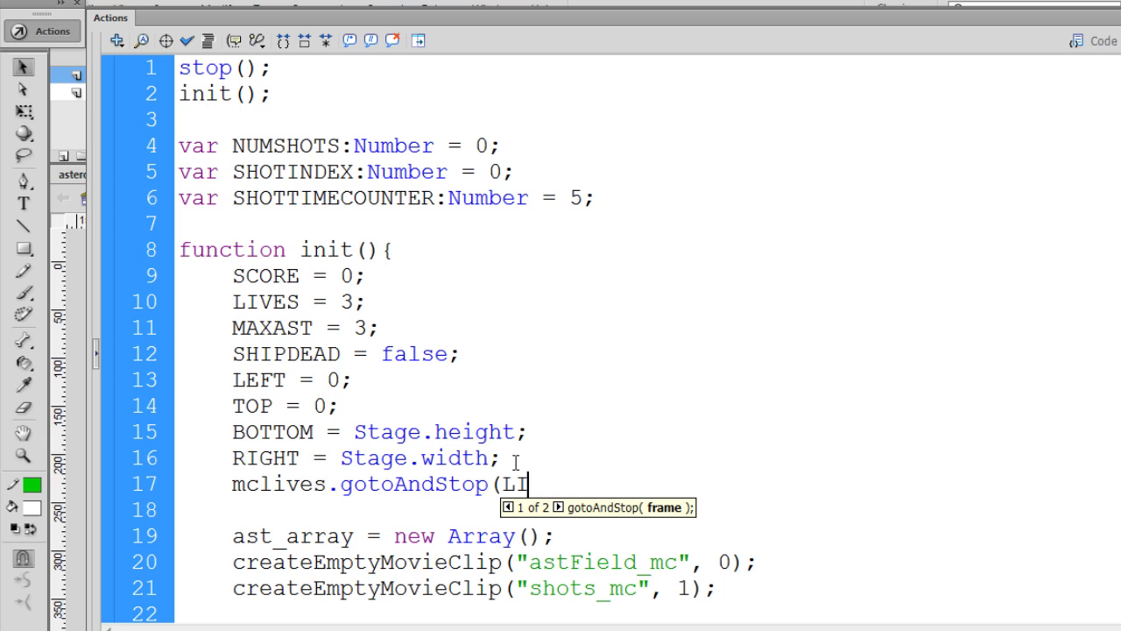
pyautogui.write('VES);')
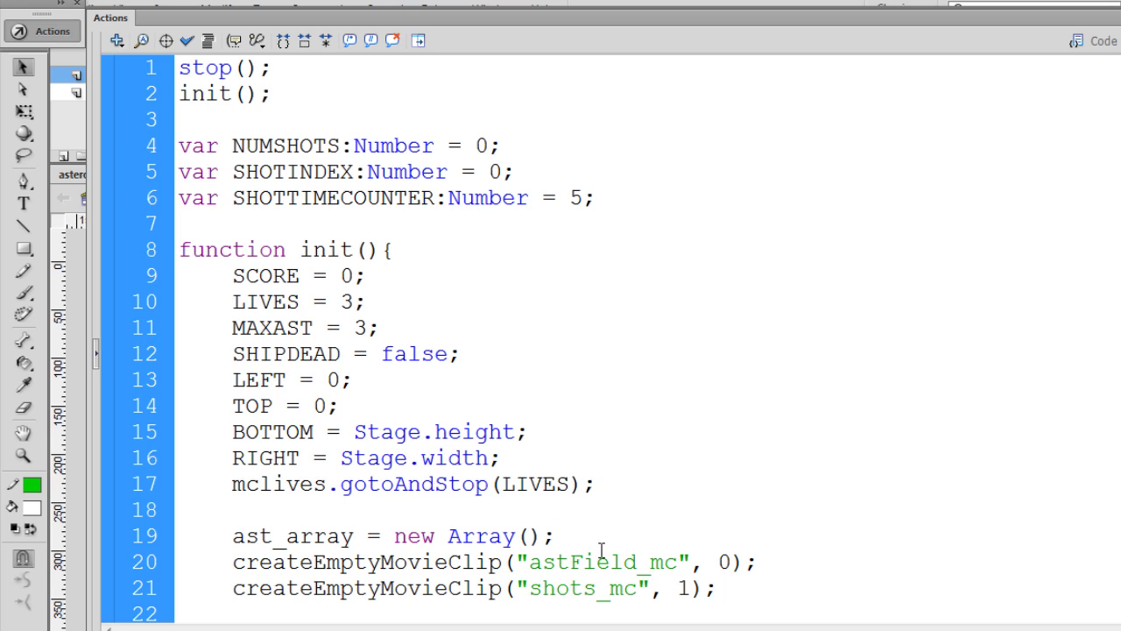
pyautogui.hotkey('ctrl', 'Return')
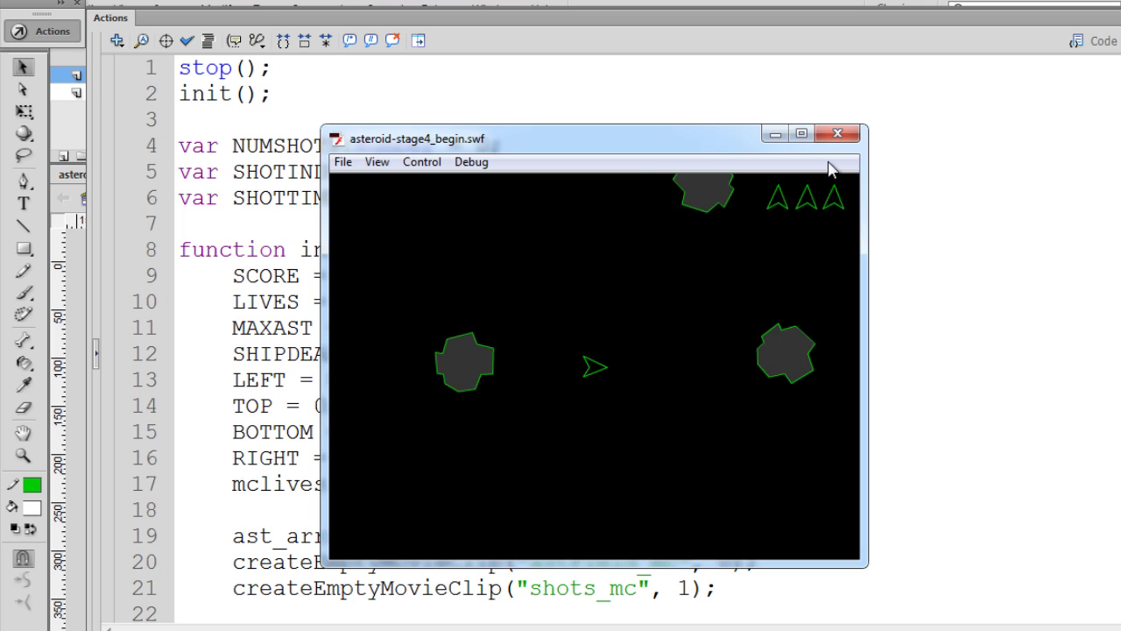
# - Close the test movie and highlight mclives and LIVES in the line 17 gotoAndStop call
pyautogui.click(837, 133)
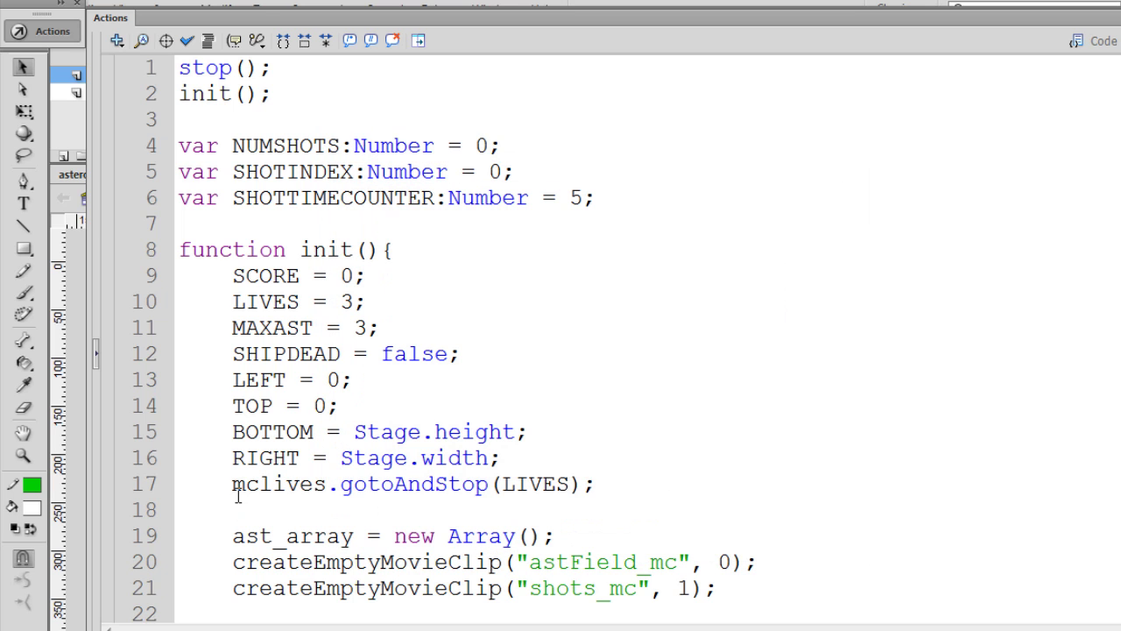
pyautogui.moveTo(234, 485); pyautogui.dragTo(347, 491)
pyautogui.click(383, 514)
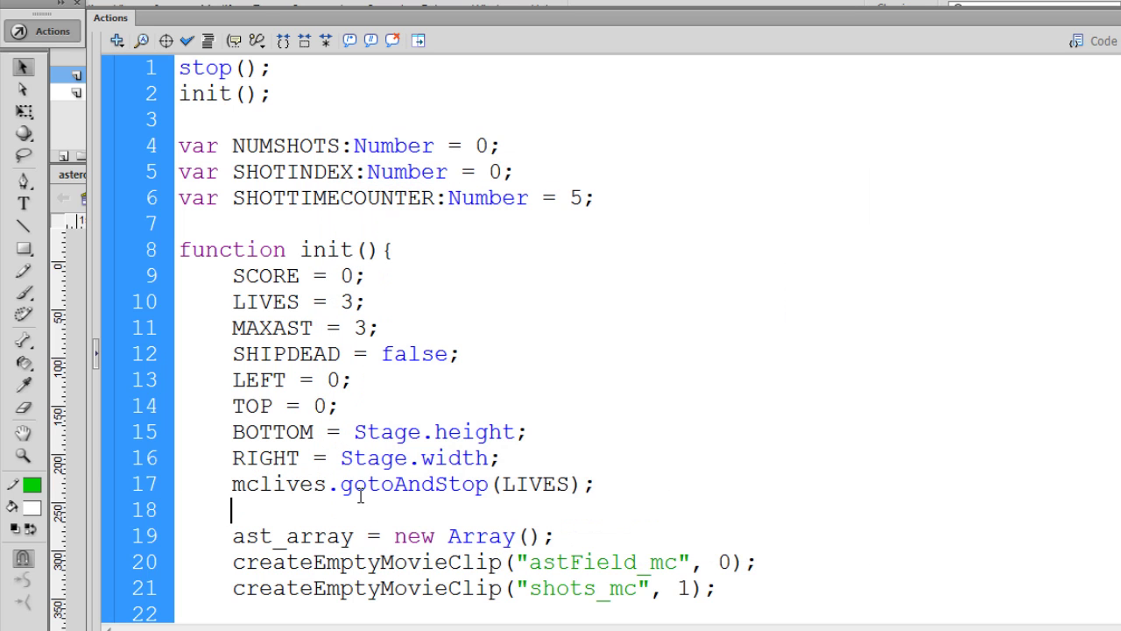
pyautogui.moveTo(506, 482); pyautogui.dragTo(569, 487)
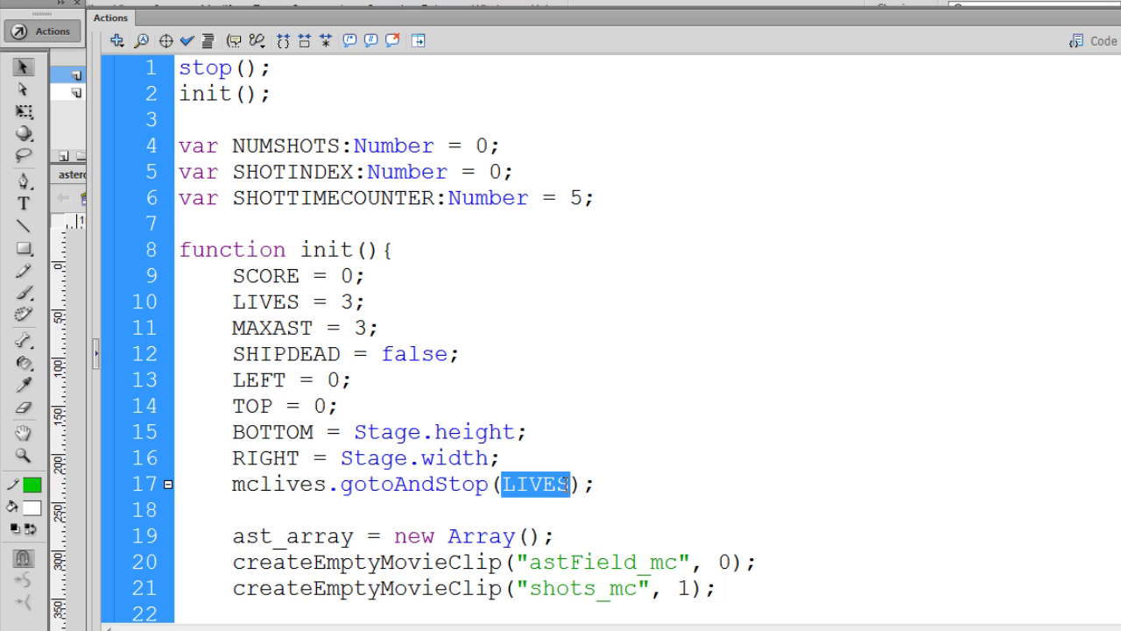